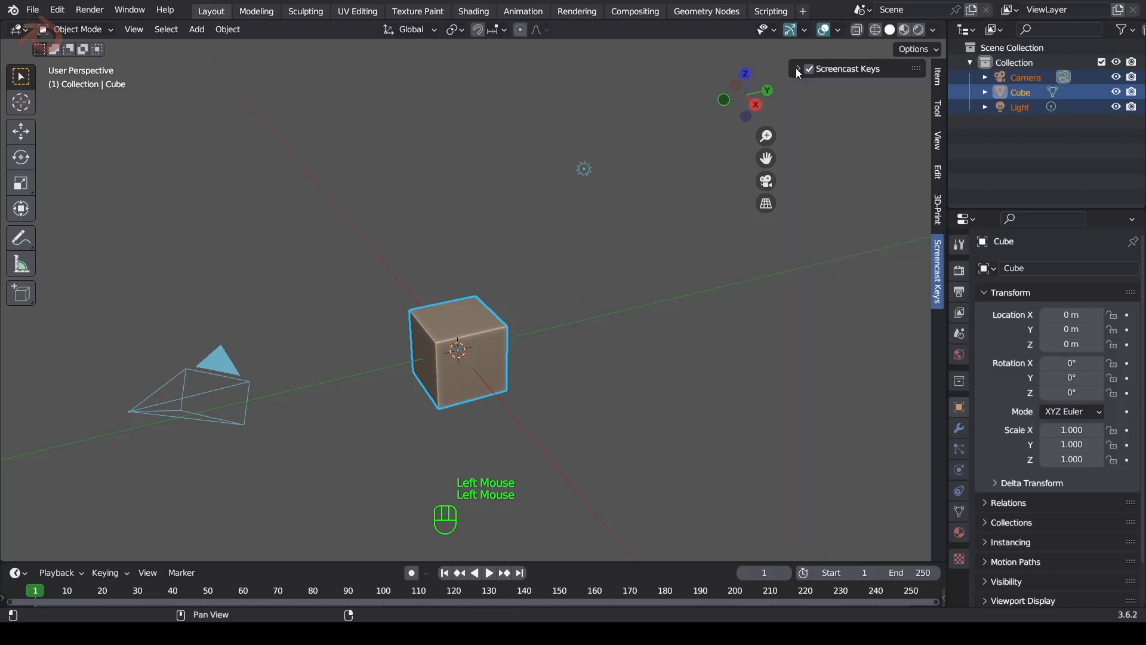
Delete the default camera, cube and light and switch to the front orthographic view.
key("n")
key("Delete")
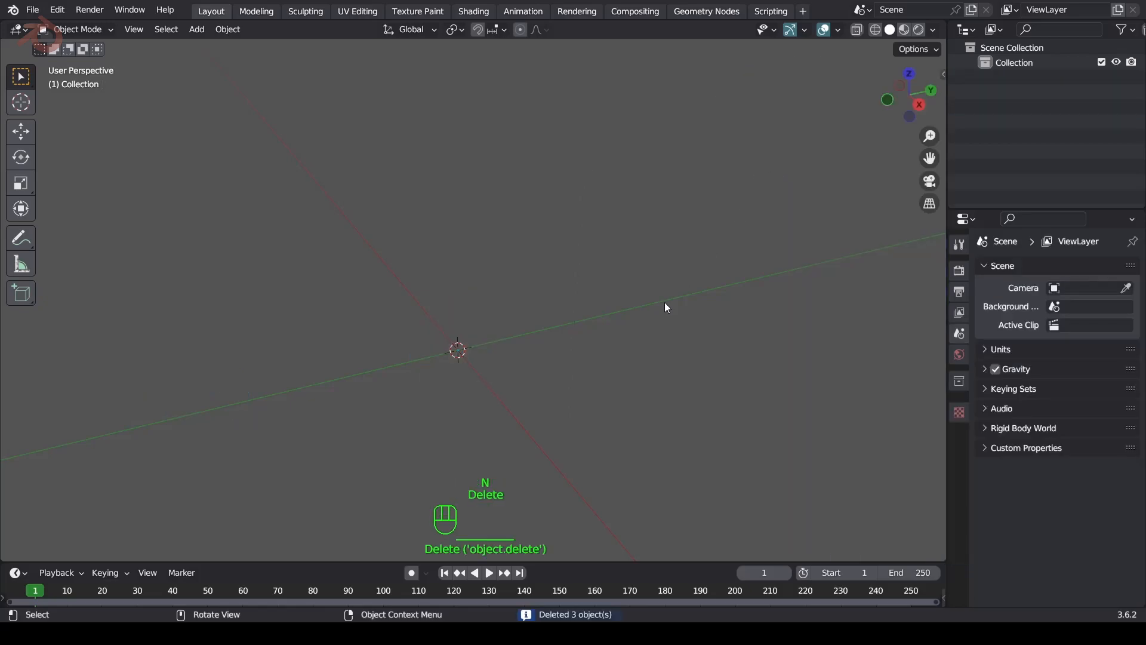
key("KP_1")
middle_click_drag(602, 335, 616, 323, "shift")
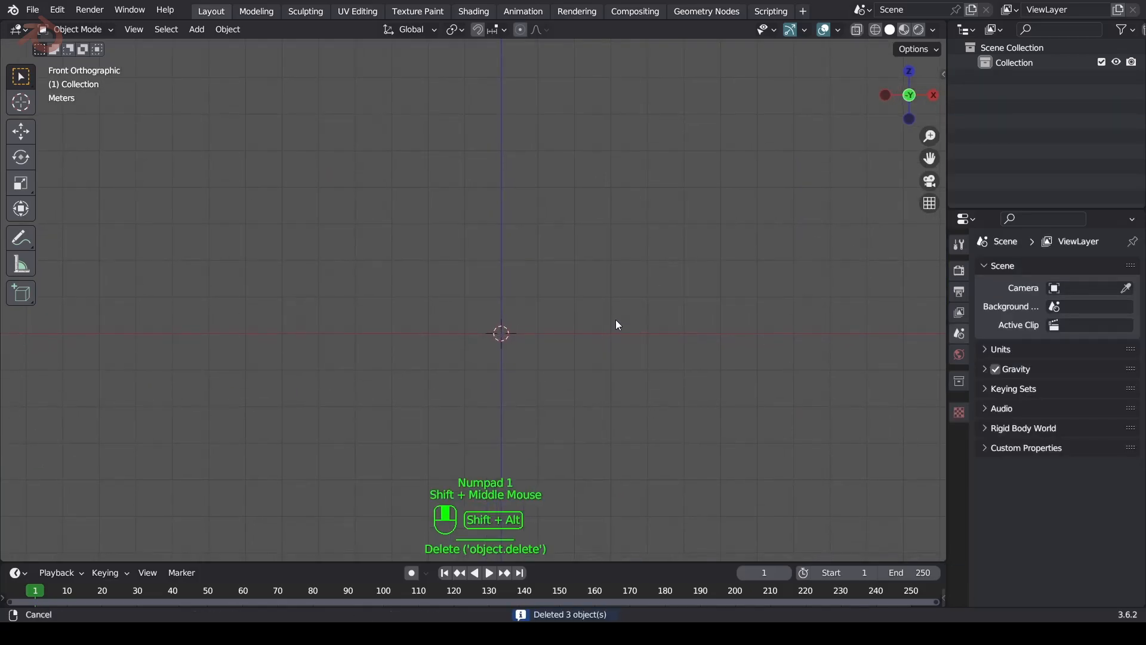
Add a mesh plane at the origin and rotate it 90° about the X axis.
key("shift+a")
mouse_move(615, 320)
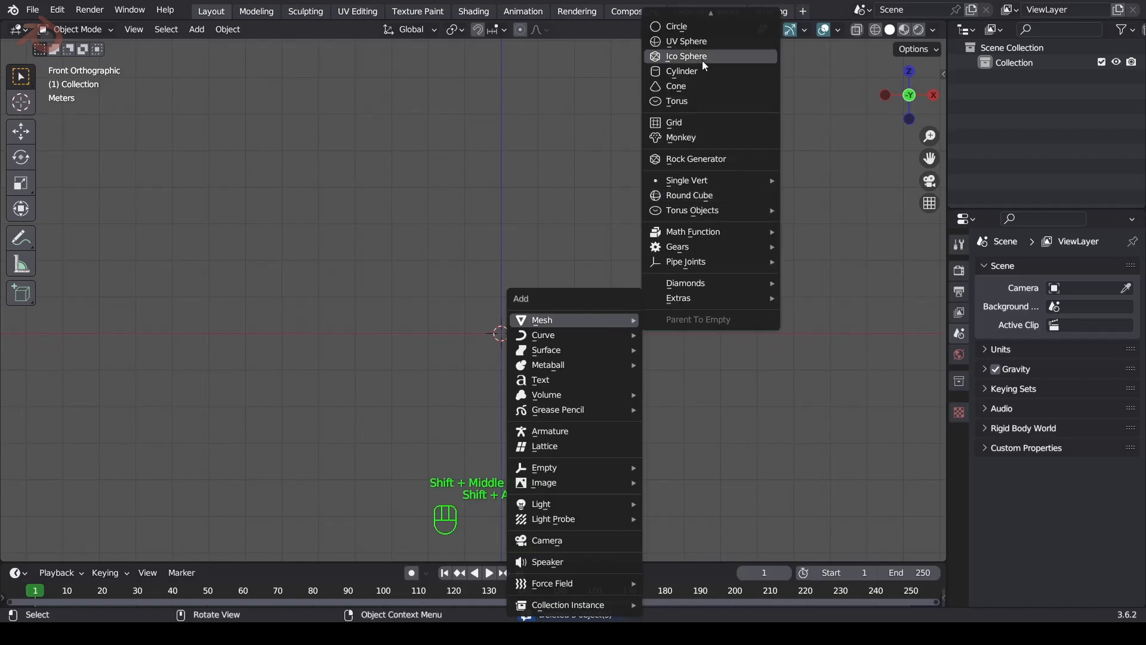
left_click(689, 41)
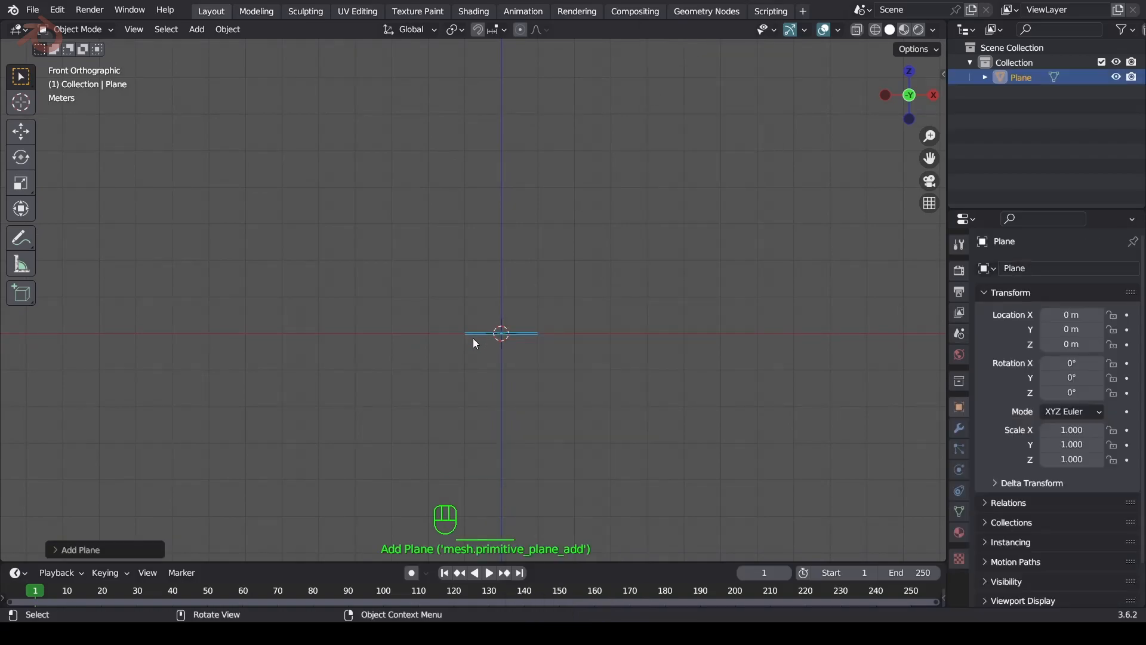
type("rx90")
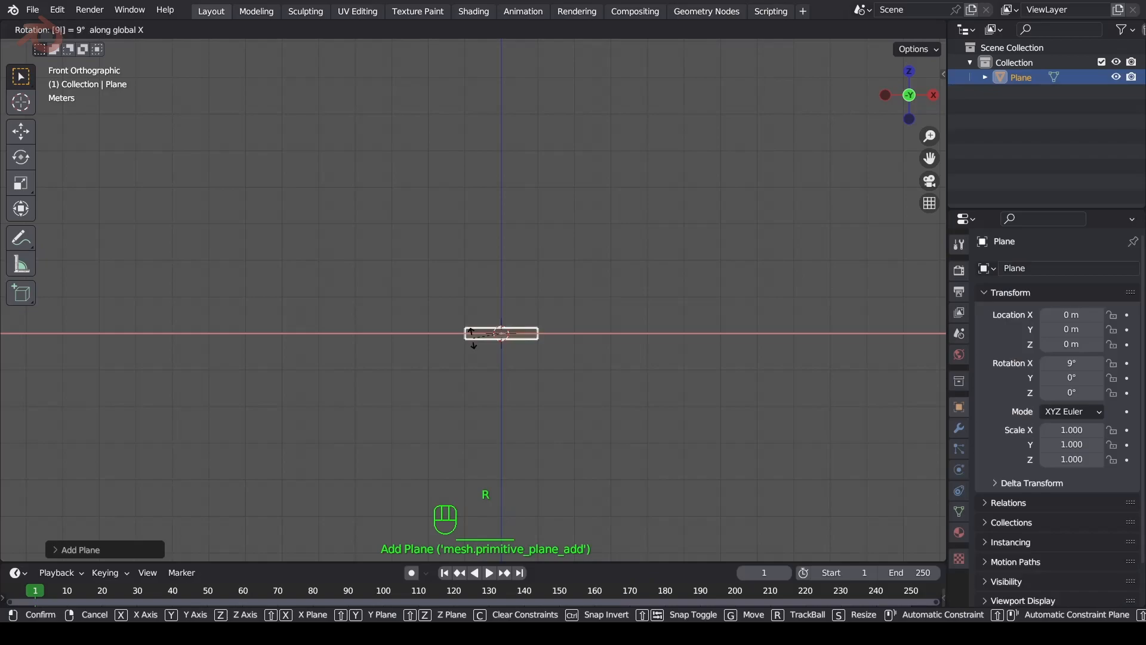
left_click(473, 338)
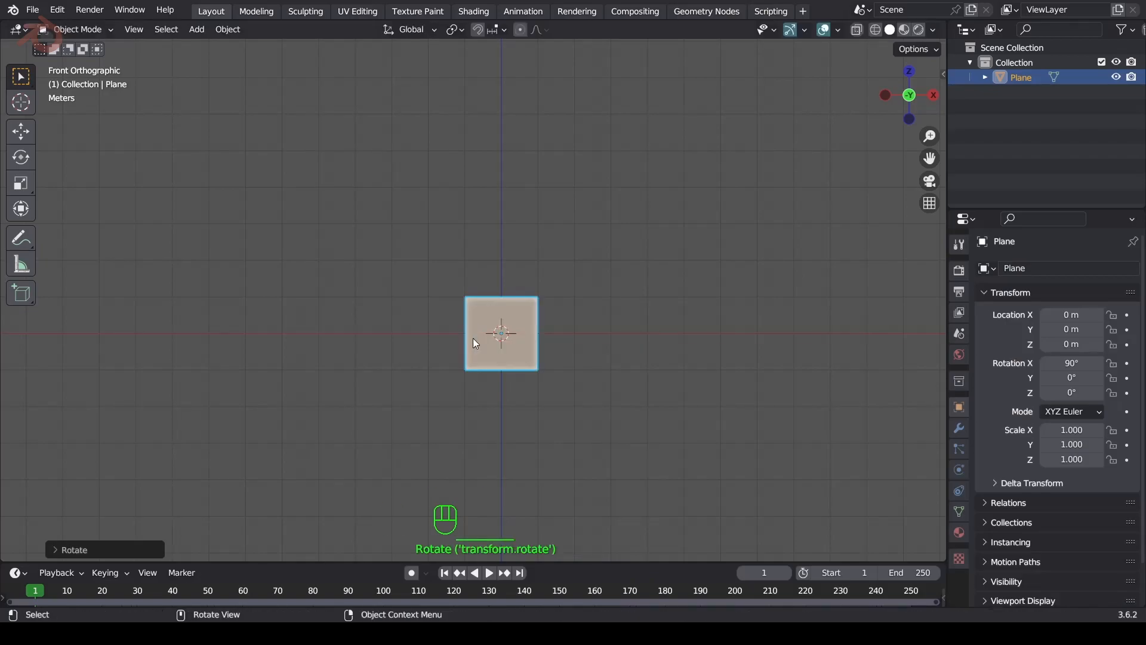
Subdivide the plane twice in Edit Mode to form a 4 by 4 grid of faces.
key("Tab")
left_click(424, 335)
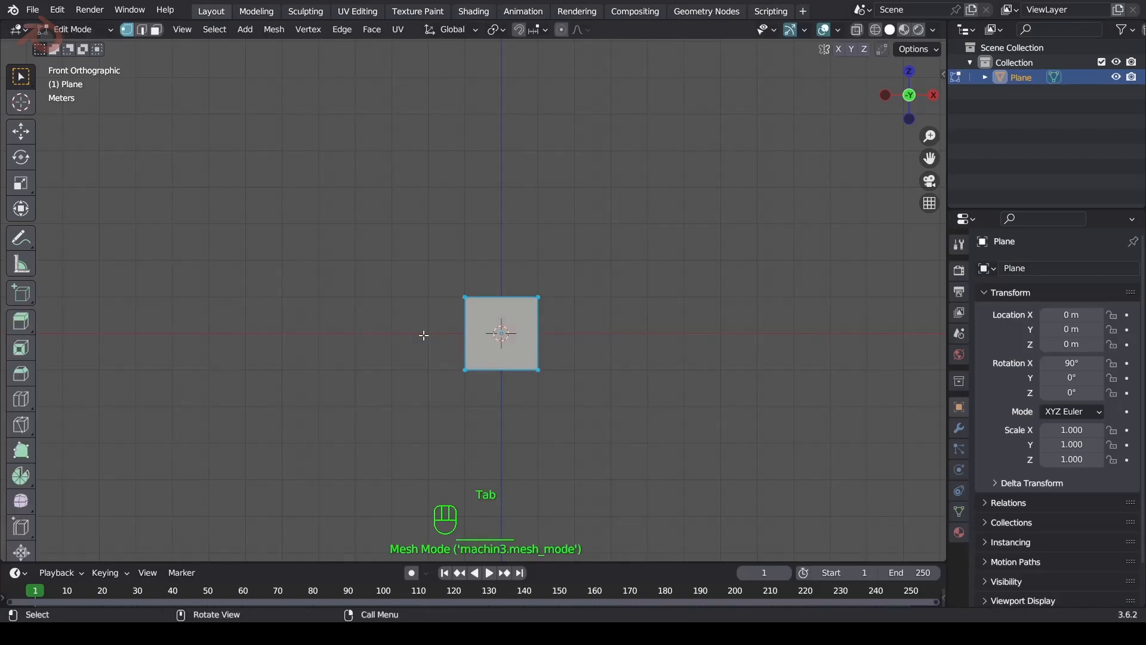
key("2")
scroll(498, 340, "up", 2)
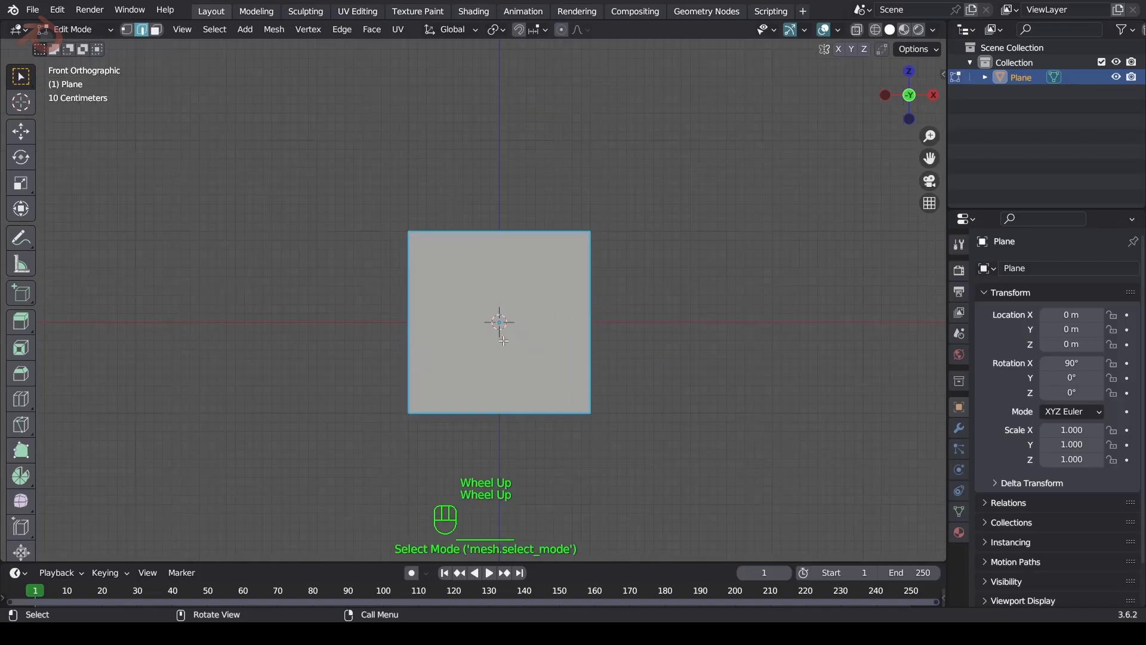
right_click(503, 340)
left_click(478, 123)
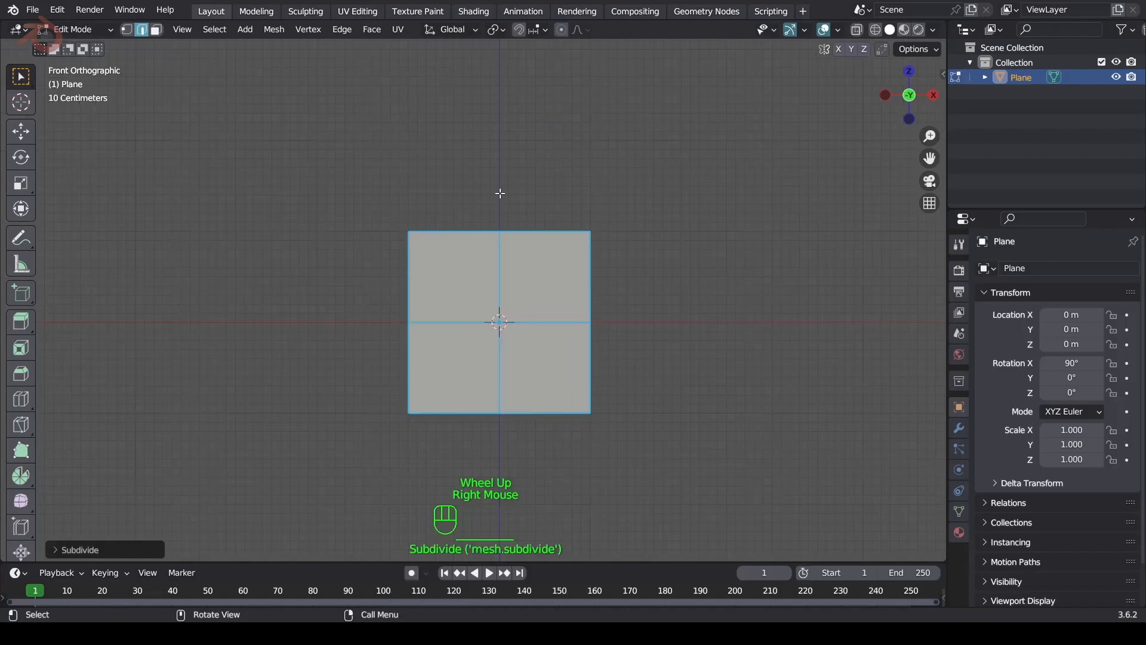
right_click(518, 282)
left_click(524, 122)
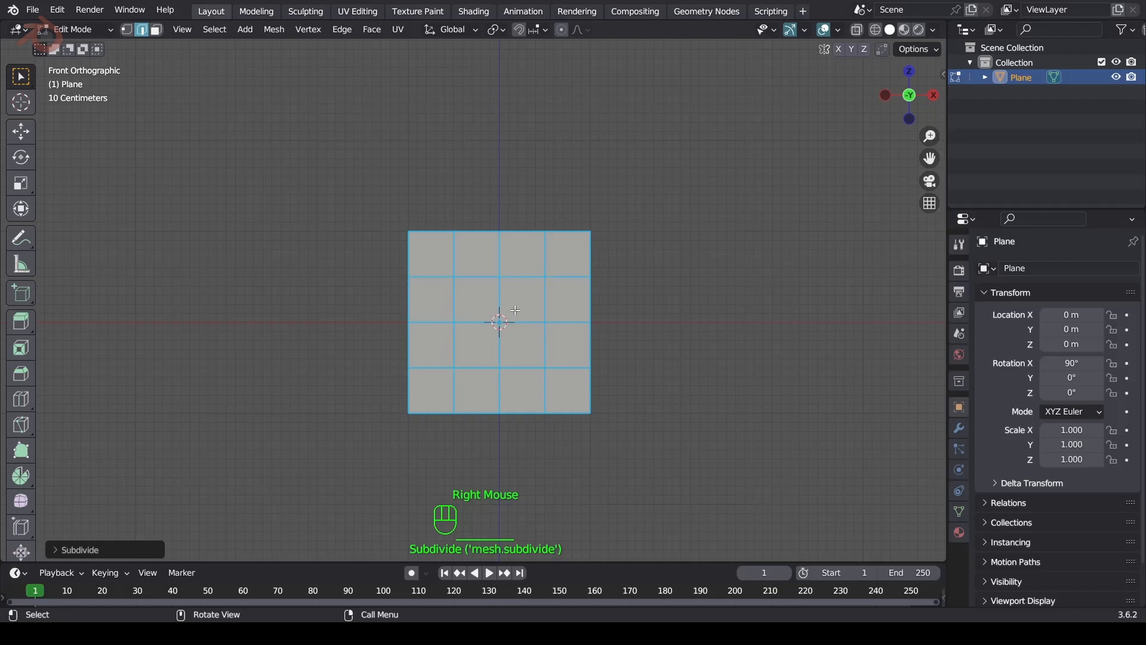
Delete the centre vertex of the grid to open a square hole.
left_click(127, 29)
left_click(514, 332)
key("x")
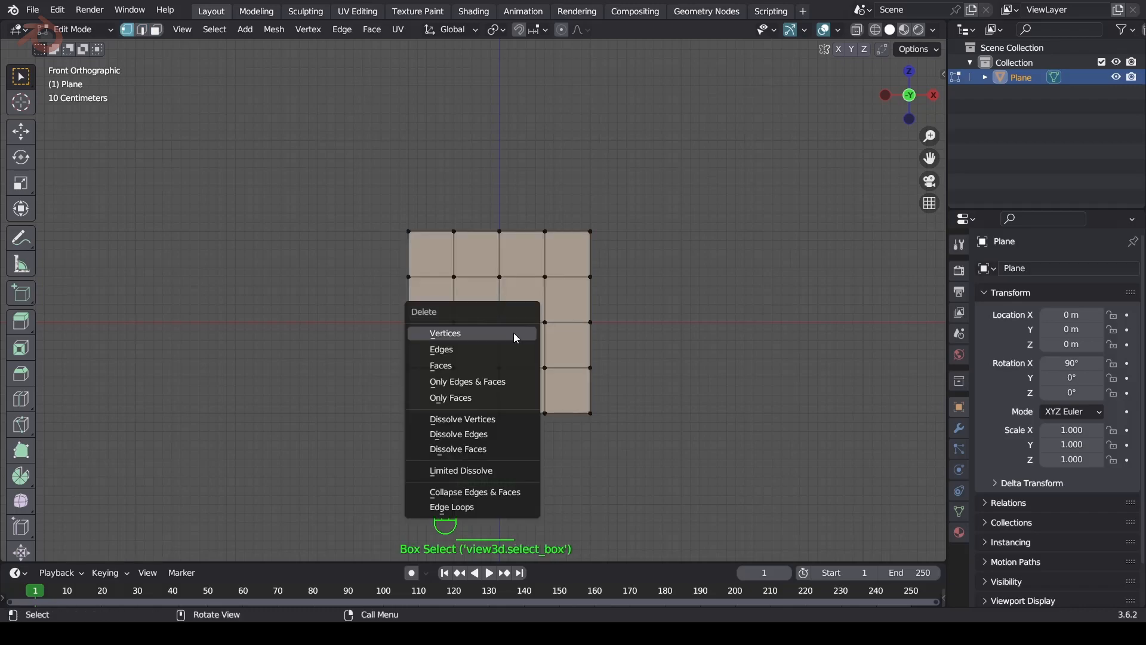
left_click(513, 332)
Select the hole's boundary loop and round it with the LoopTools Circle operation.
double_click(493, 278)
right_click(493, 280)
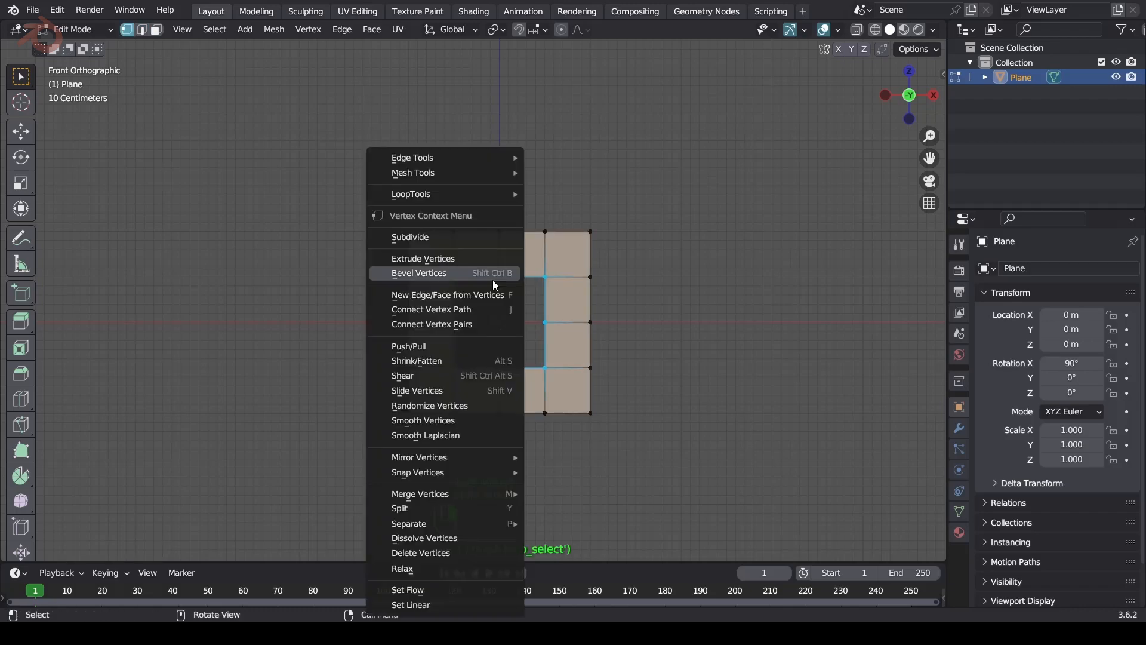
mouse_move(494, 196)
left_click(604, 203)
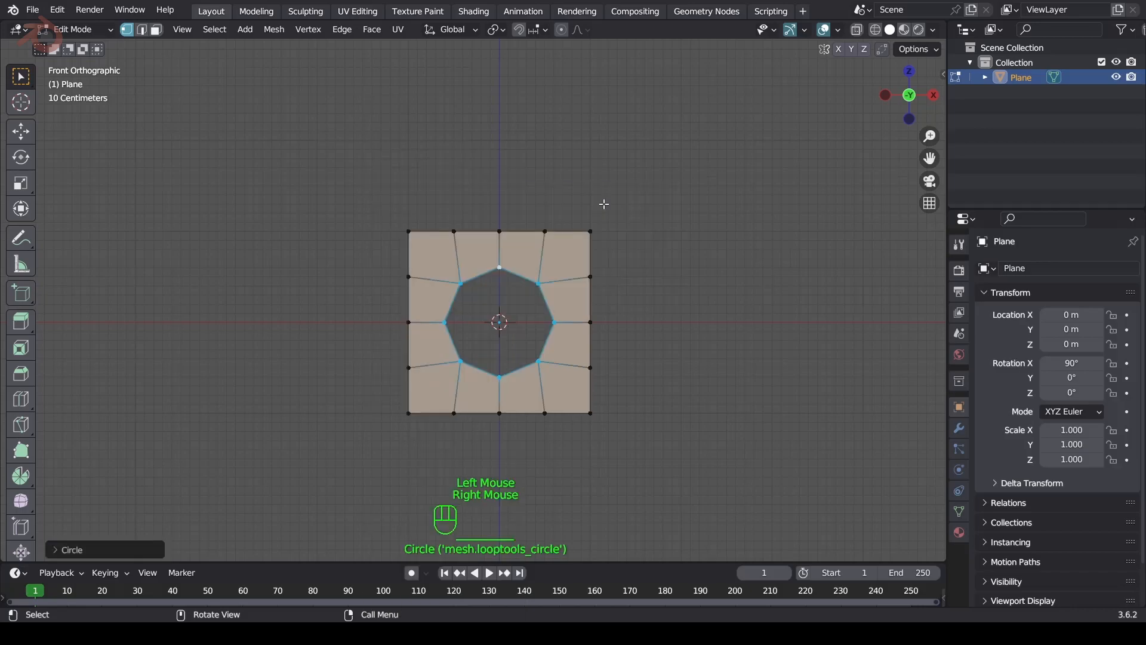
Connect each of the plane's four corner vertices to the nearest diagonal vertex of the round hole.
left_click(590, 231)
left_click(540, 282, "shift")
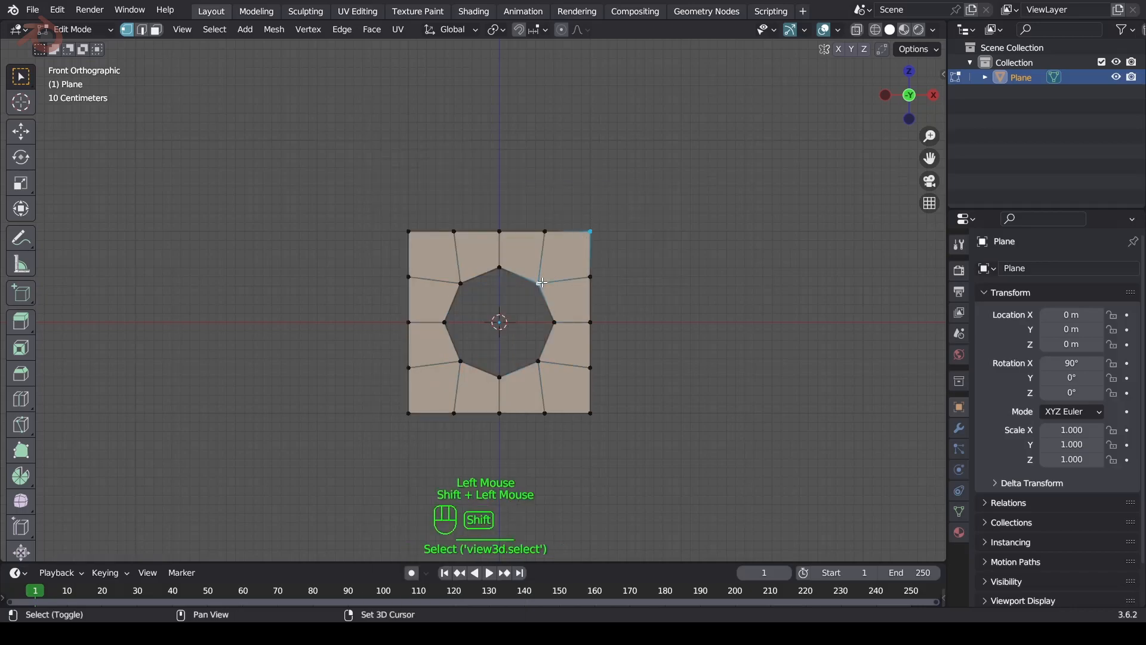
key("j")
left_click(540, 360)
left_click(590, 412, "shift")
key("j")
left_click(458, 362)
left_click(417, 404, "shift")
key("j")
left_click(462, 285)
left_click(410, 231, "shift")
key("j")
Dissolve the slanted edges on both sides of the four corner diagonals, keeping the diagonals and the centre edges.
key("2")
left_click(459, 251)
left_click(450, 280, "ctrl")
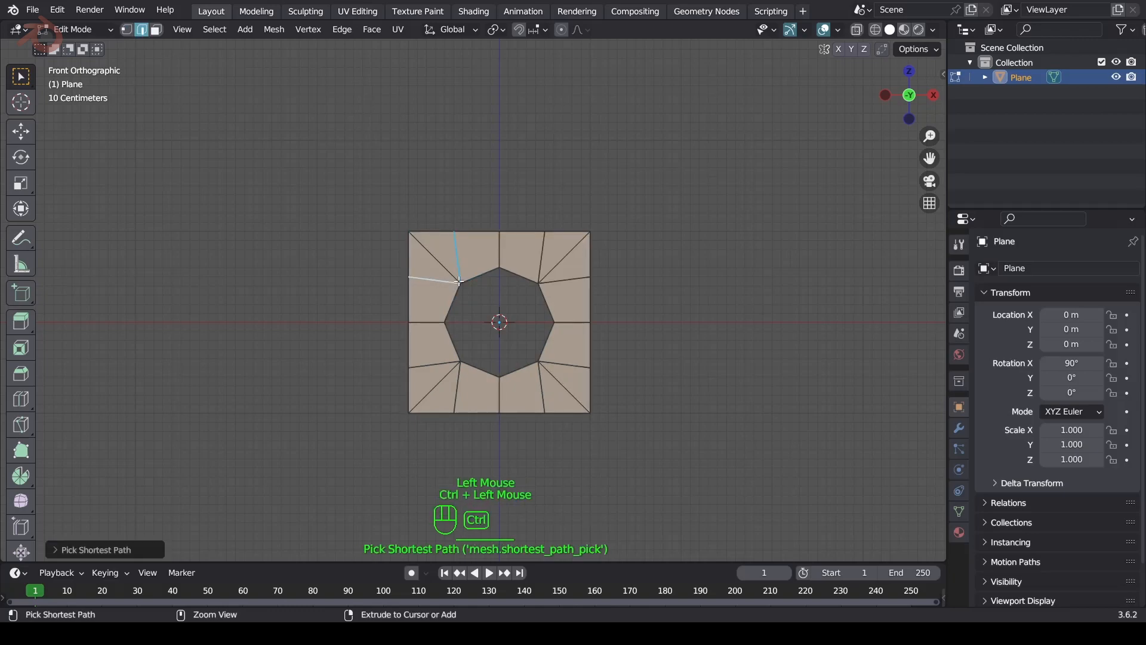
left_click(537, 261, "ctrl")
left_click(575, 280, "ctrl")
left_click(541, 394, "ctrl")
left_click(465, 398, "ctrl")
left_click(431, 368, "ctrl")
key("ctrl+x")
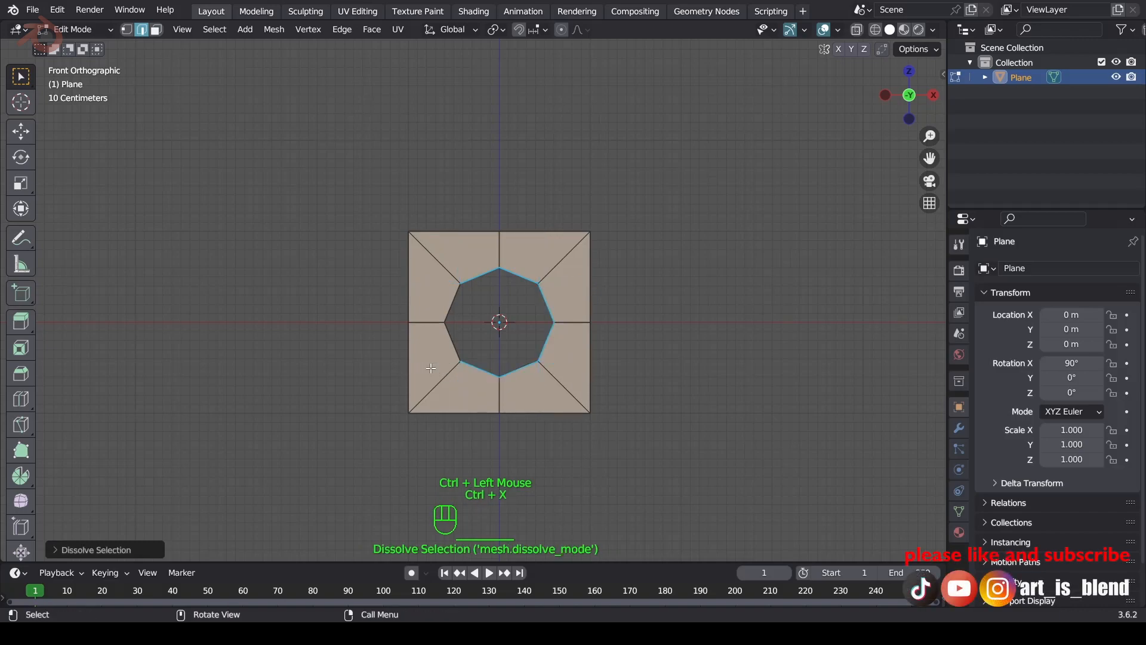
Add a loop cut around the hole with Even and Flipped on, slid to about -0.9 beside the hole's edge.
key("ctrl+r")
left_click(546, 278)
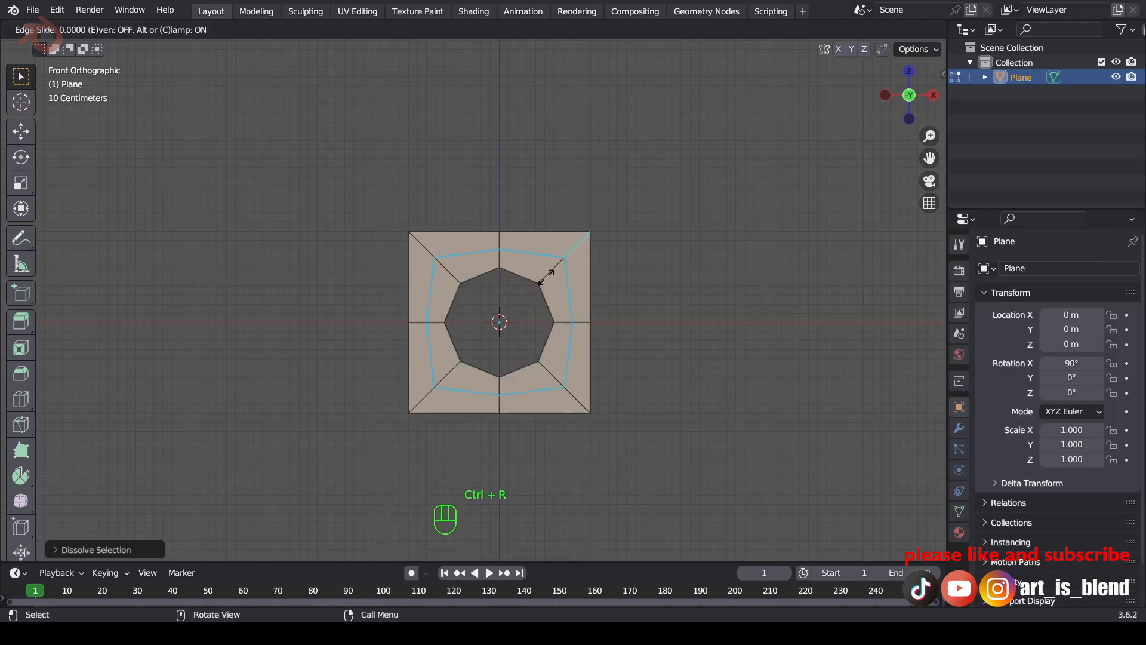
key("e")
key("f")
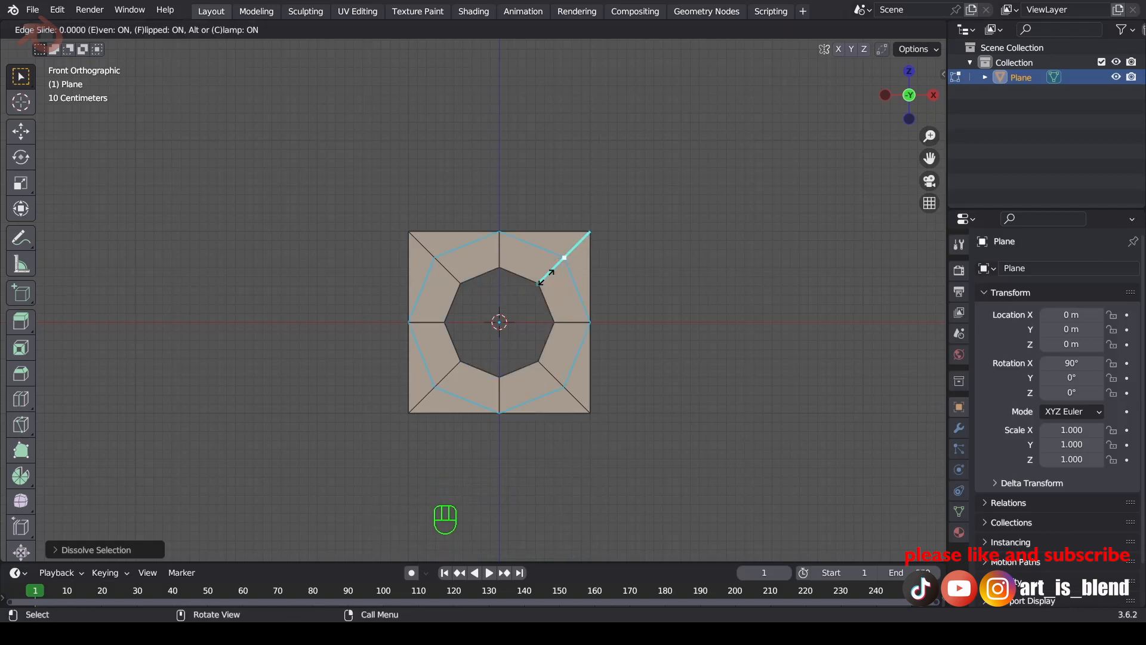
key("ctrl")
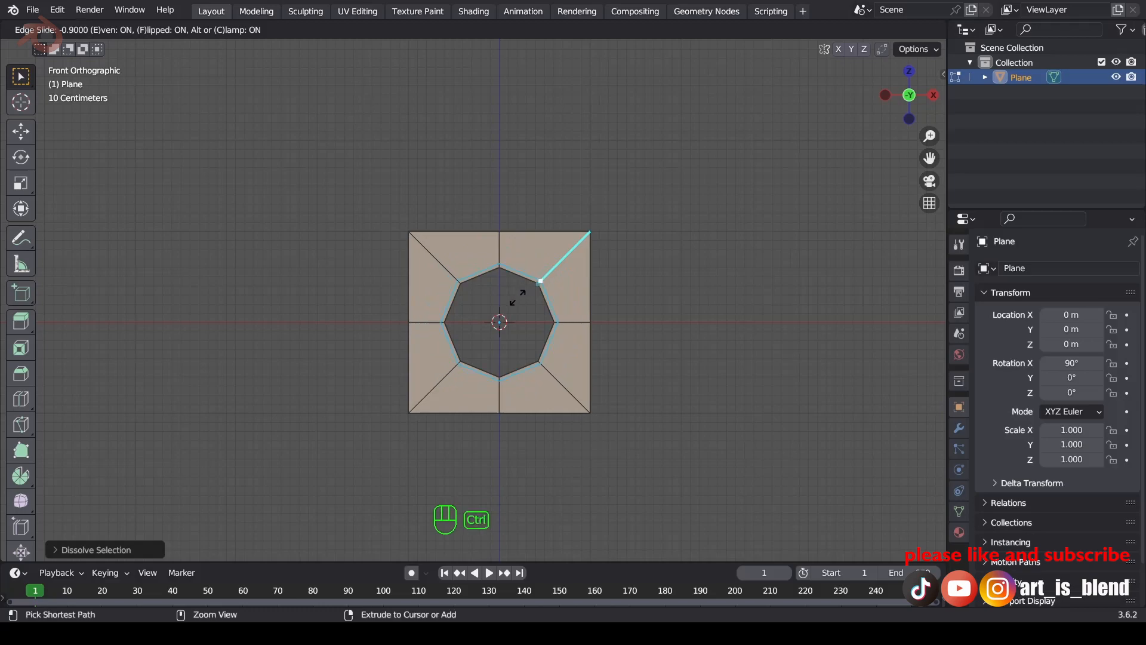
left_click(518, 295)
Return to Object Mode and make a linked duplicate of the plane, moved 2 m along X.
key("Tab")
scroll(540, 304, "down", 2)
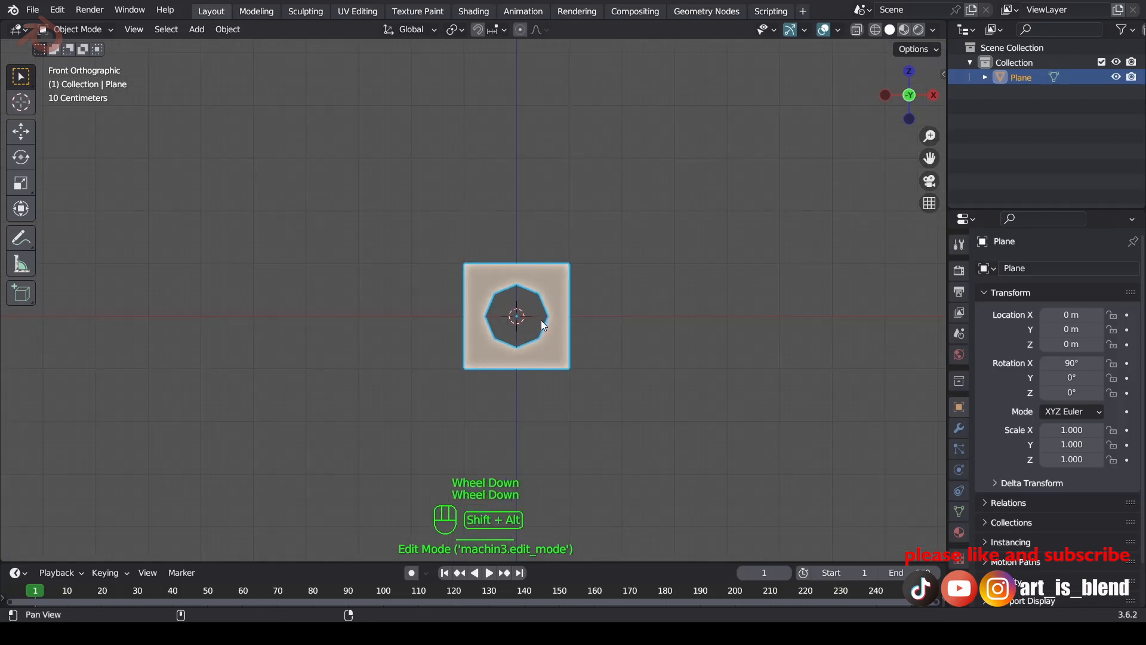
middle_click_drag(541, 320, 485, 285, "shift")
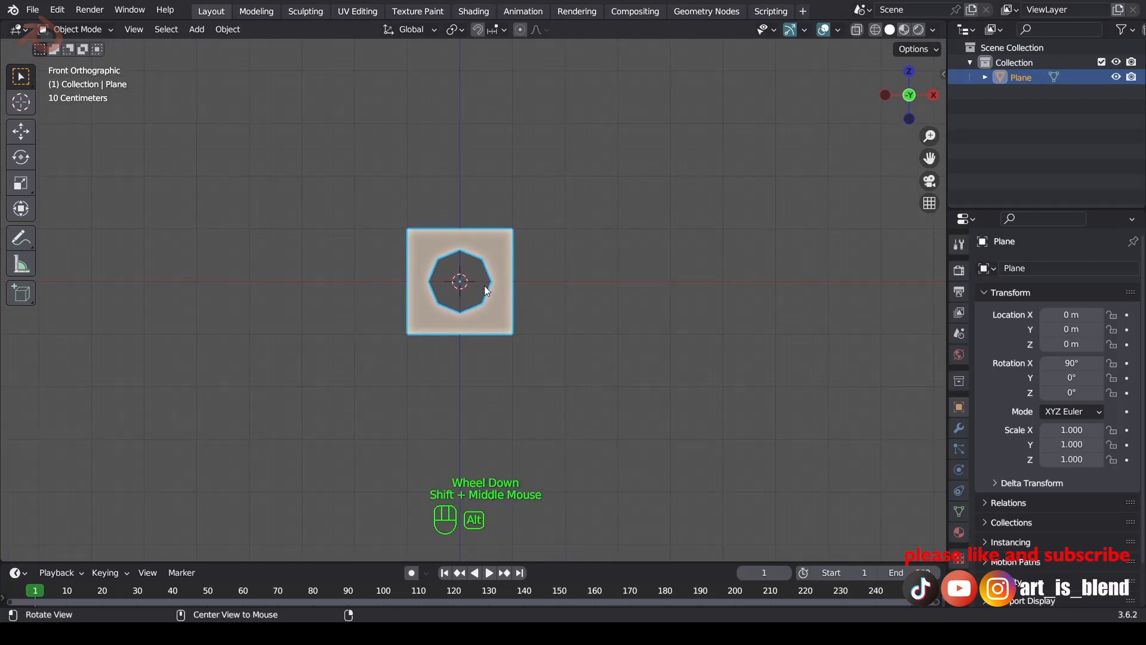
key("alt+d")
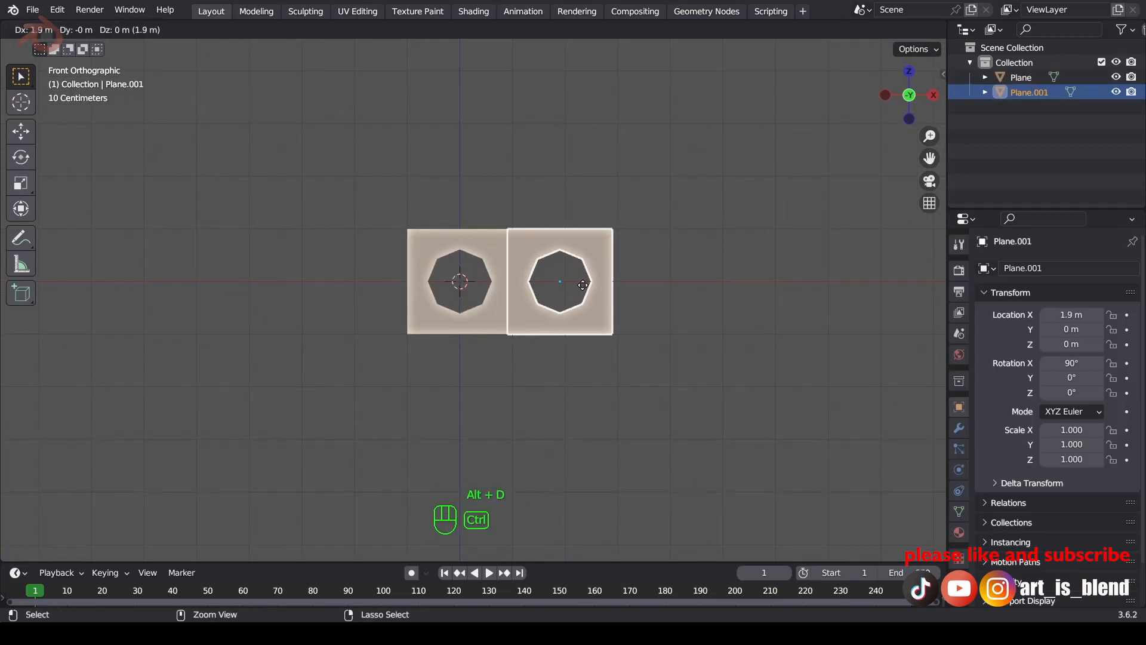
left_click(590, 284)
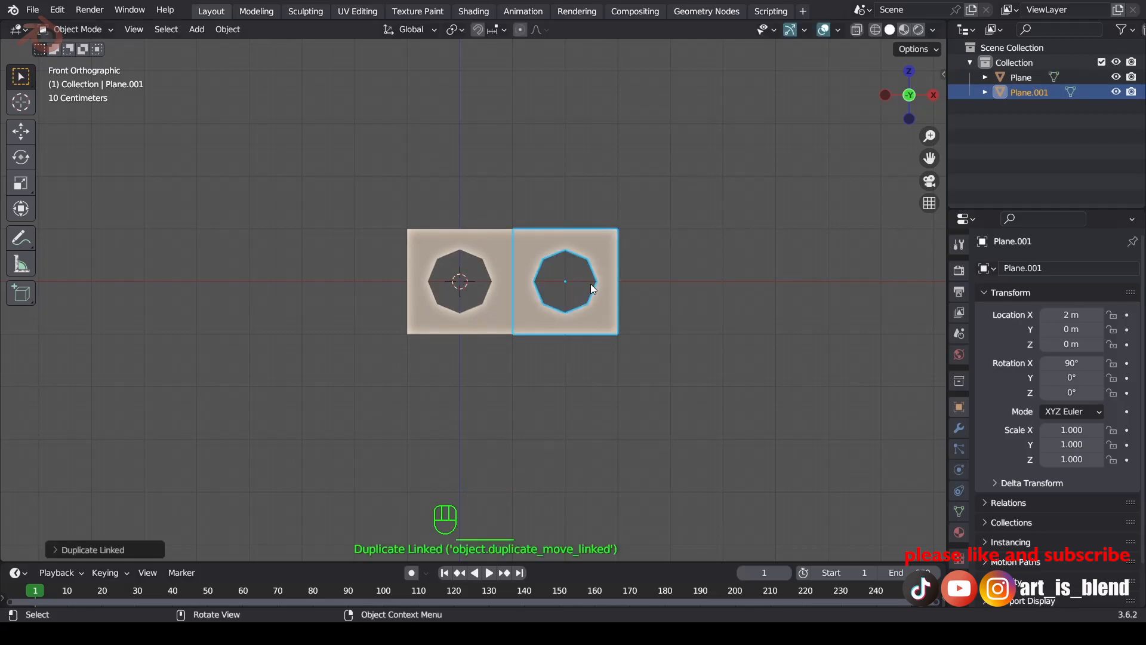
Duplicate the original plane as an independent copy, moved 1 m along X and -2 m along Z.
scroll(591, 285, "up", 1)
left_click_drag(666, 378, 319, 192)
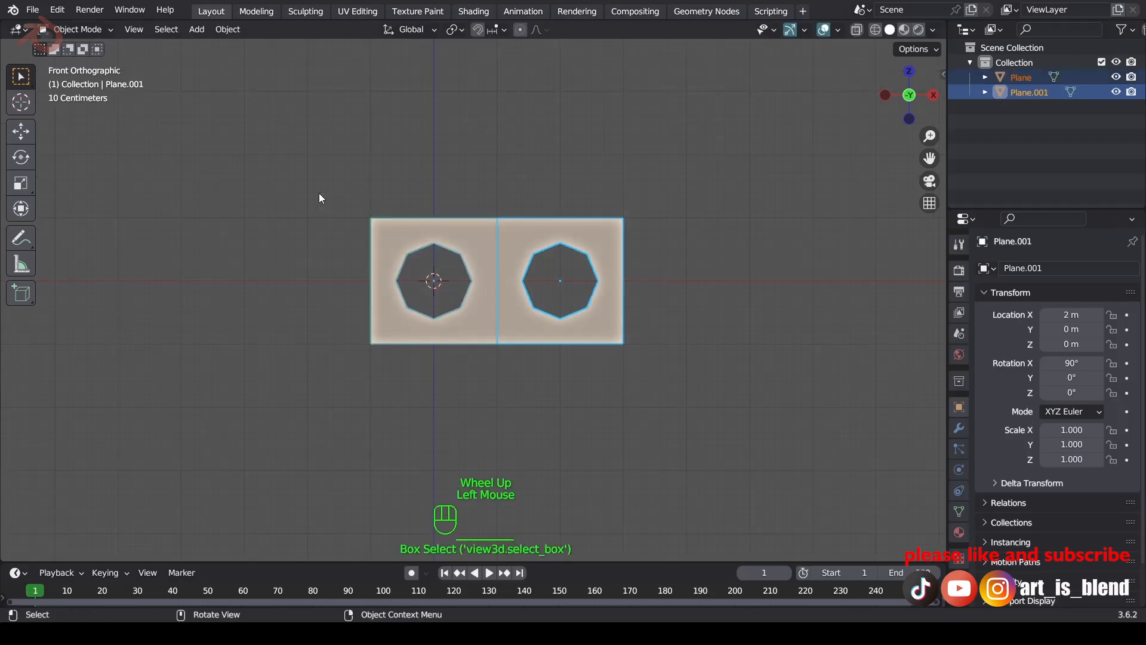
left_click(478, 299)
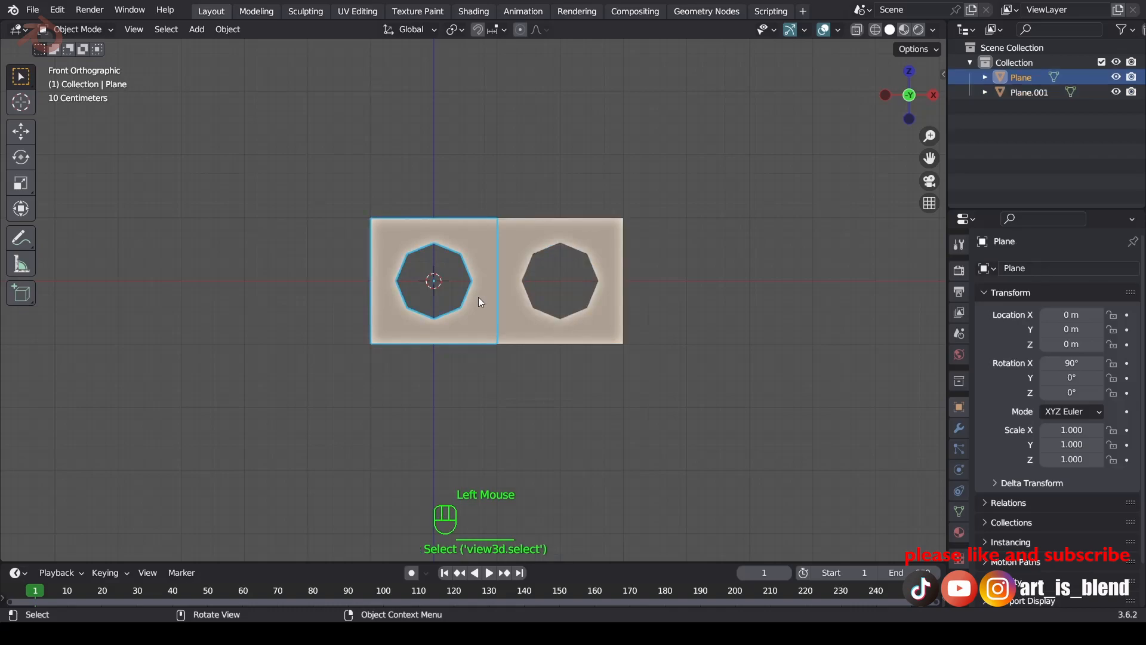
key("shift+d")
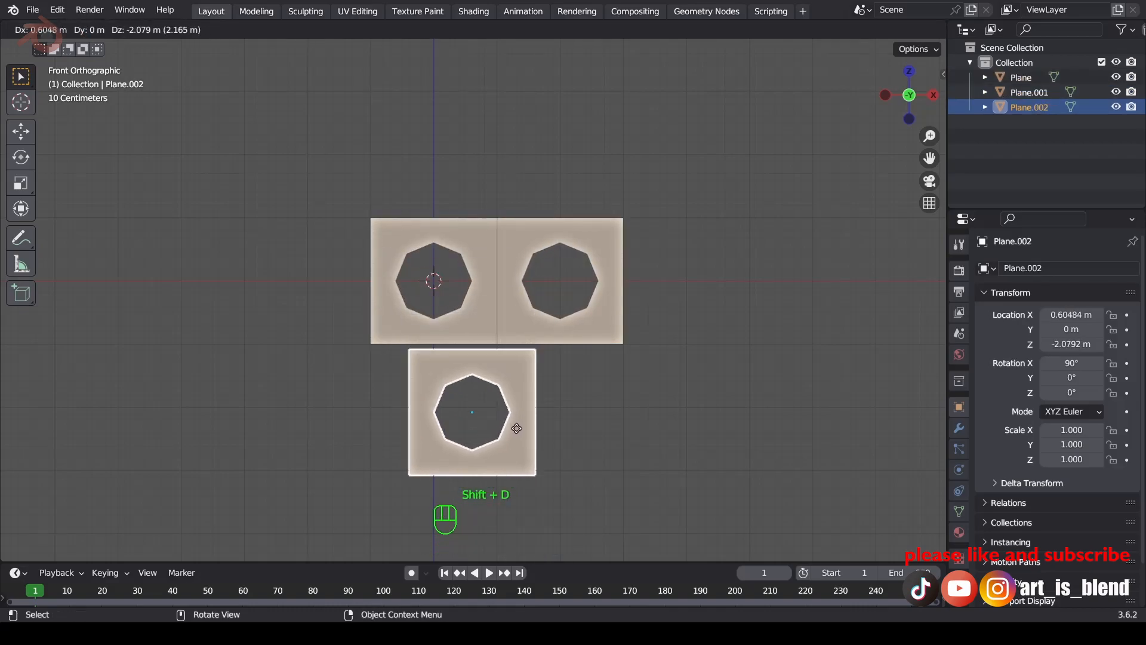
key("ctrl")
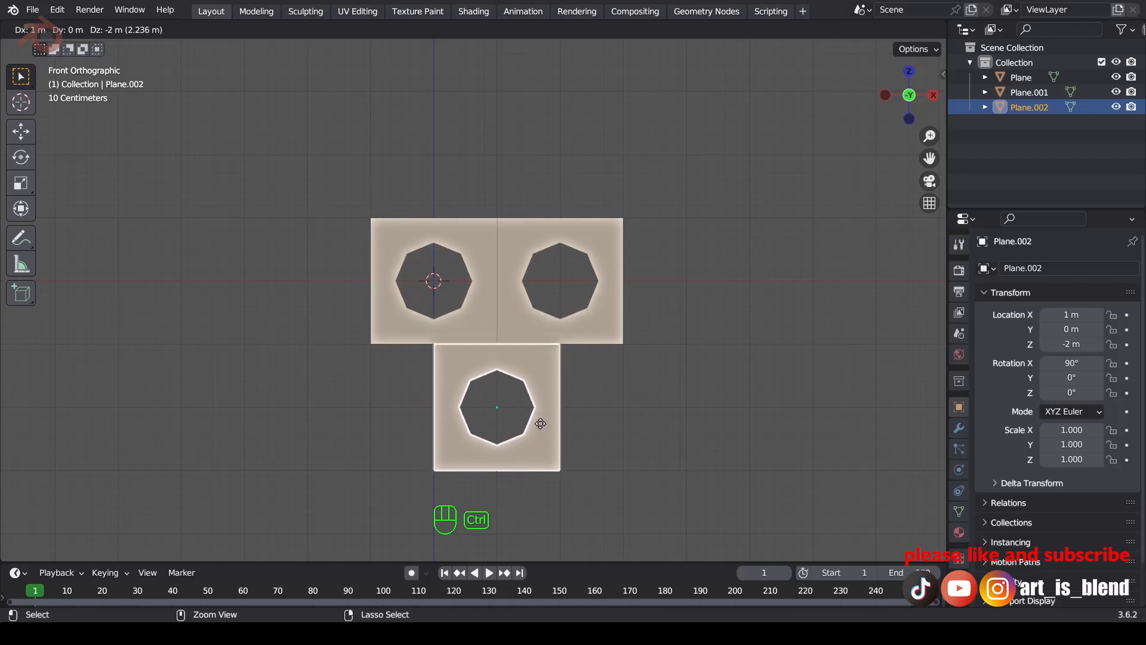
left_click(540, 424)
Duplicate the plane in the lower row and move the copy 2 m along X.
key("shift+d")
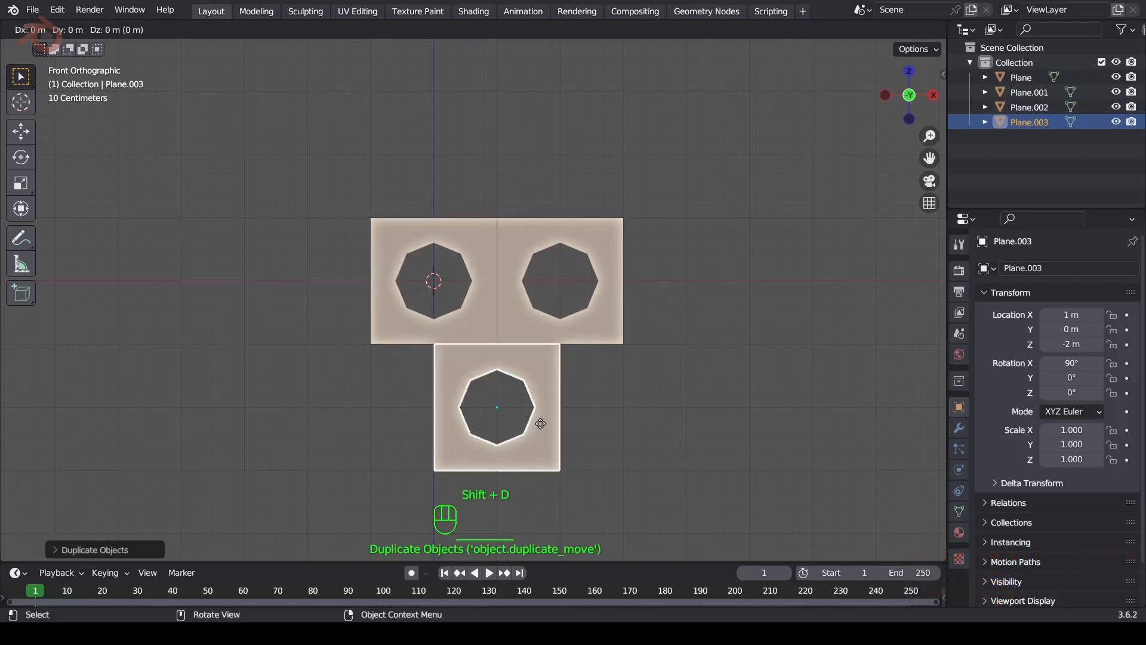
key("ctrl")
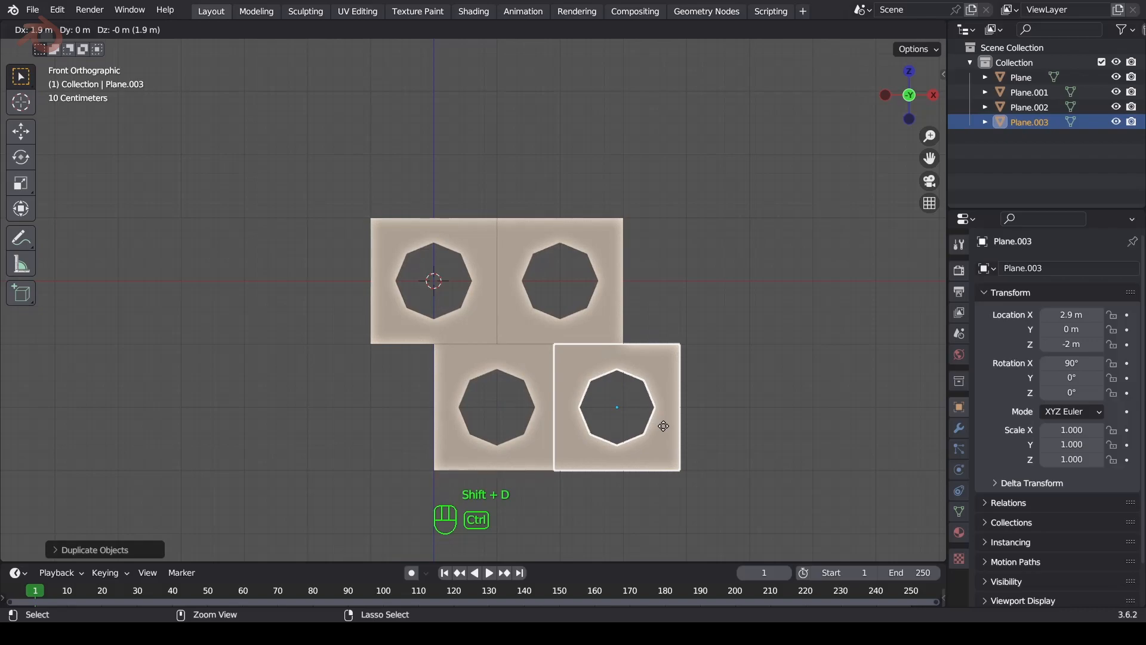
left_click(669, 424)
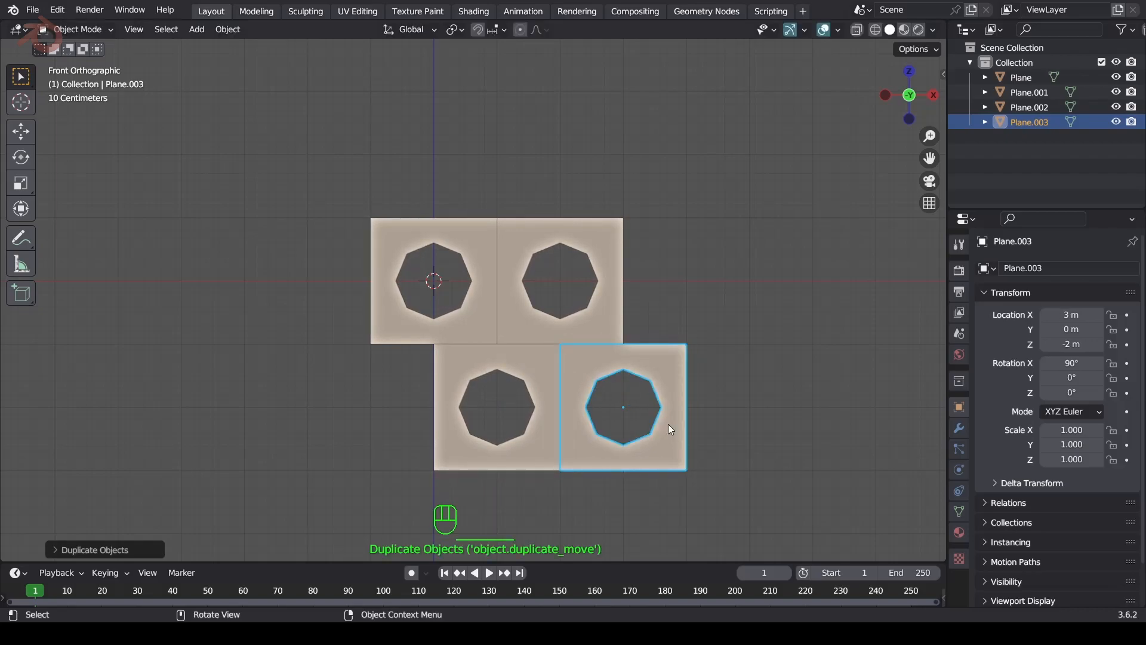
Delete the vertices of the lower-row copy's outer half, which overhangs the upper row, and return to Object Mode.
key("Tab")
left_click(574, 418)
left_click_drag(740, 494, 631, 314)
key("x")
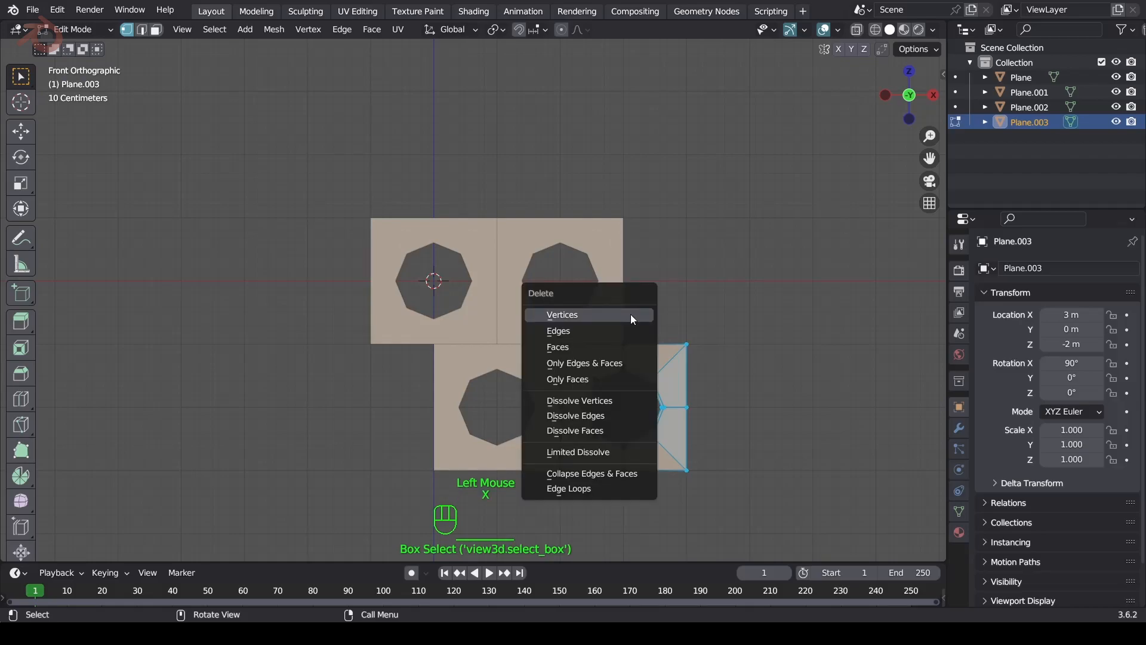
left_click(630, 317)
key("Tab")
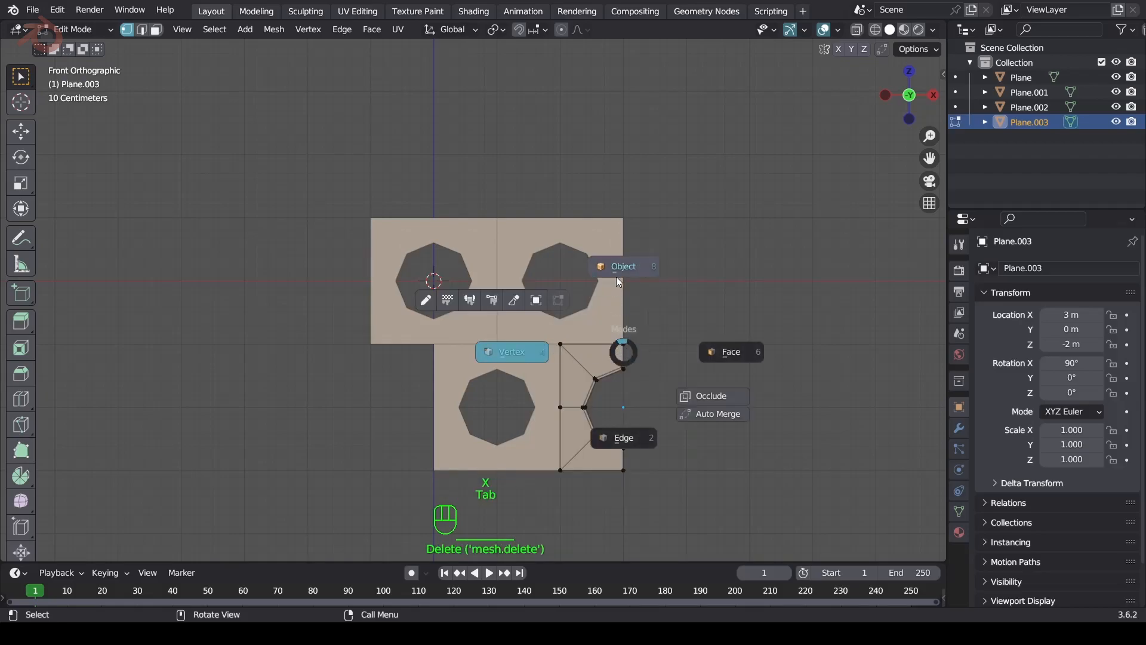
left_click(618, 281)
Make a linked duplicate of the half plane, moved -3 m along X, and rotate it 180°.
left_click(600, 367)
key("alt+d")
key("ctrl")
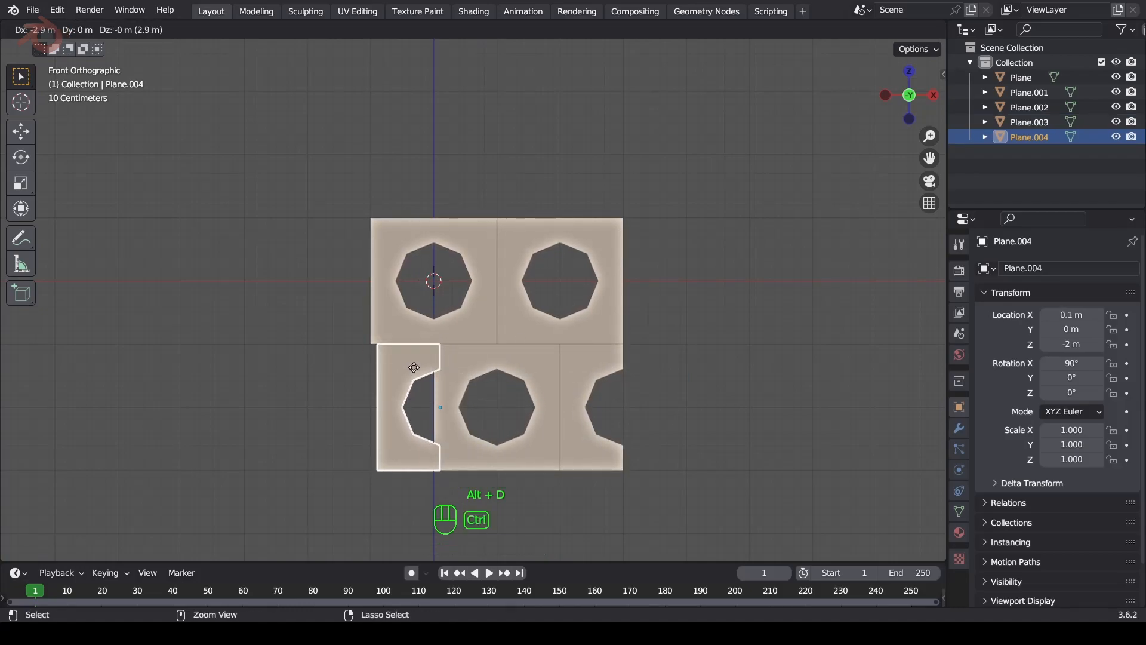
left_click(414, 370)
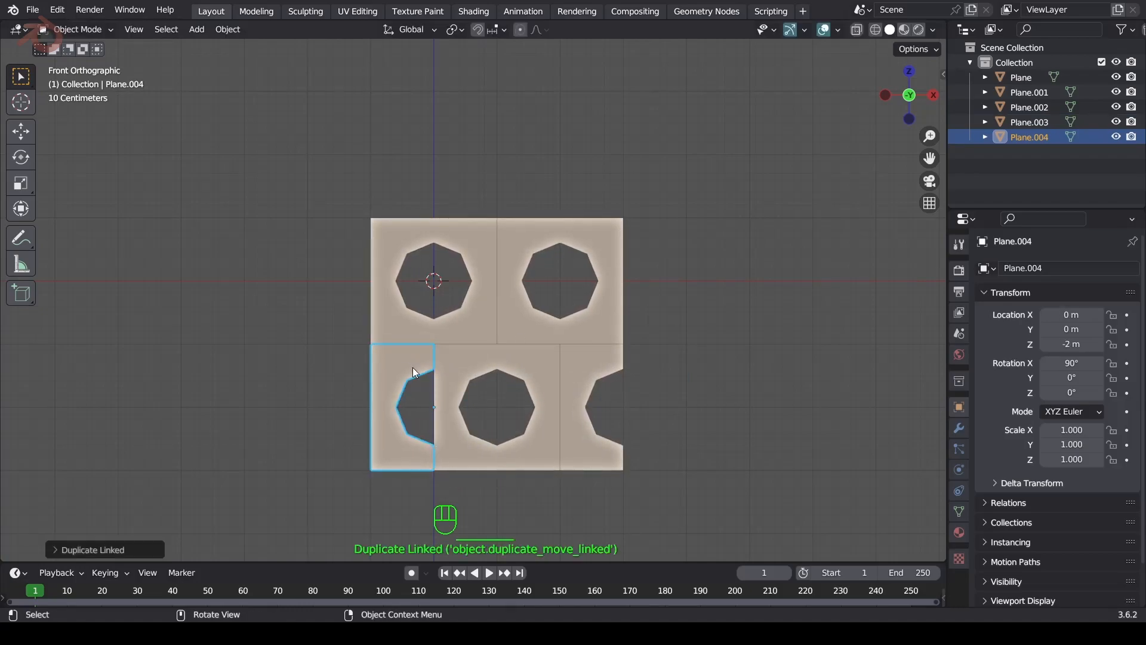
type("r180")
key("Return")
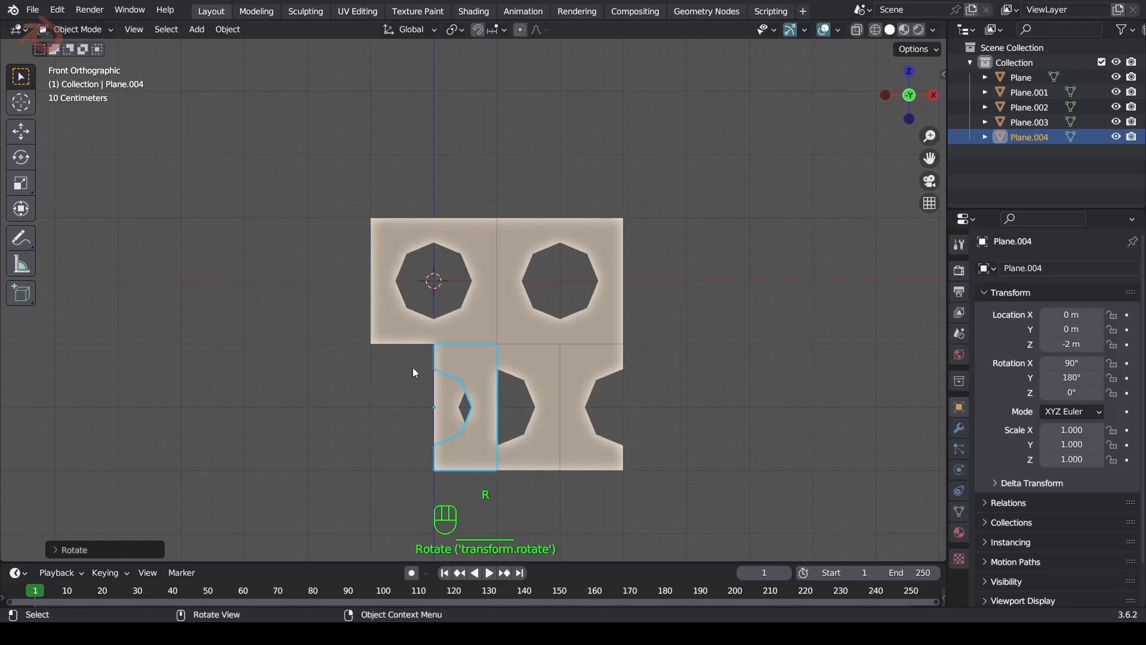
Move the rotated half plane -1 m along X so it closes the open end of the lower row.
key("g")
key("ctrl")
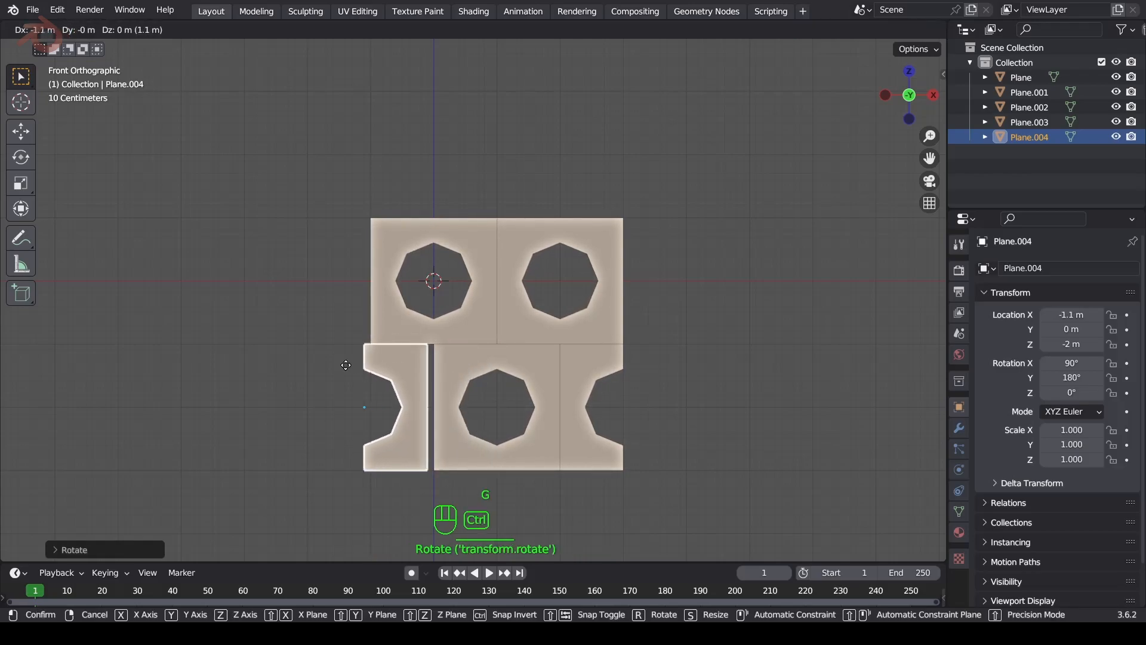
left_click(355, 366)
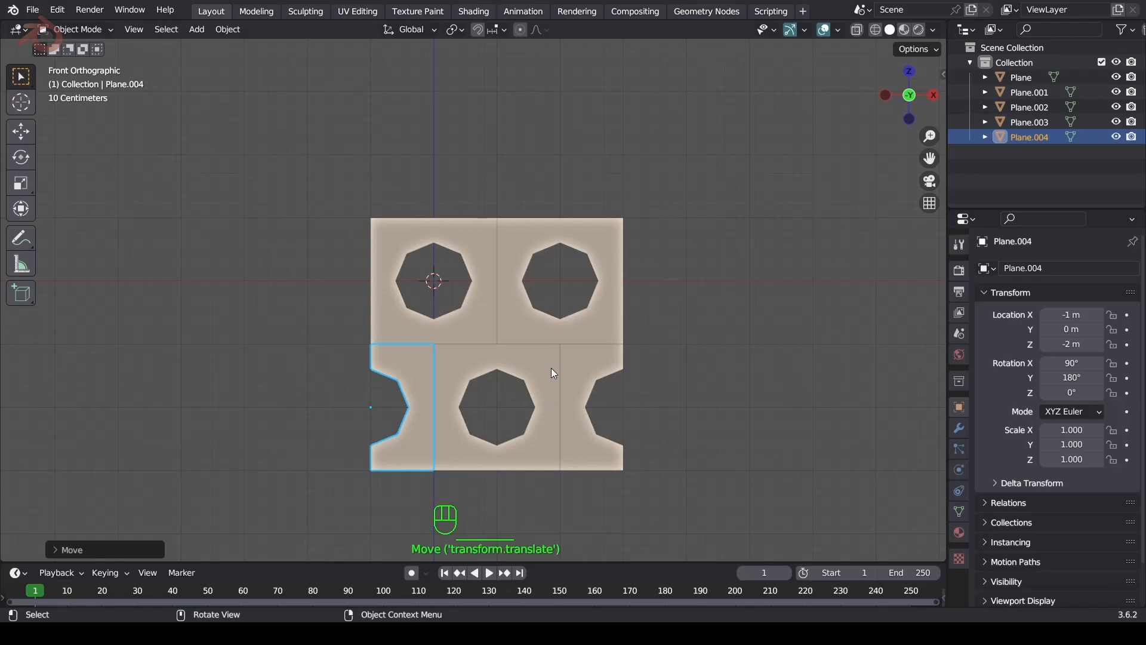
Join all planes into one object, merge its overlapping vertices by distance and return to Object Mode.
key("a")
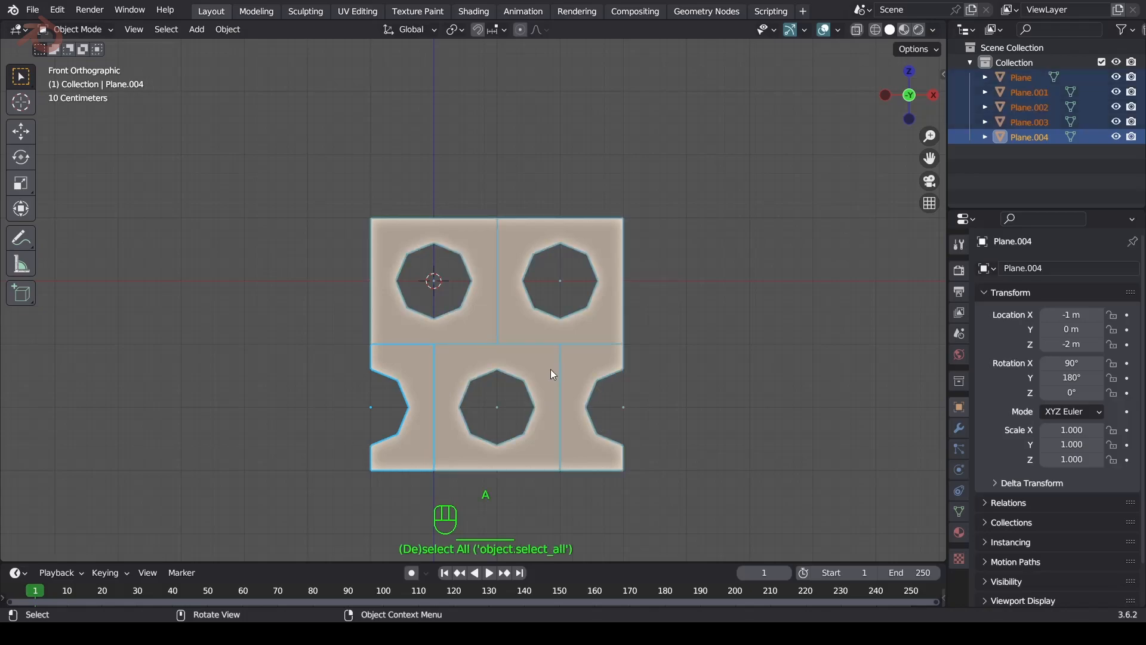
key("ctrl+j")
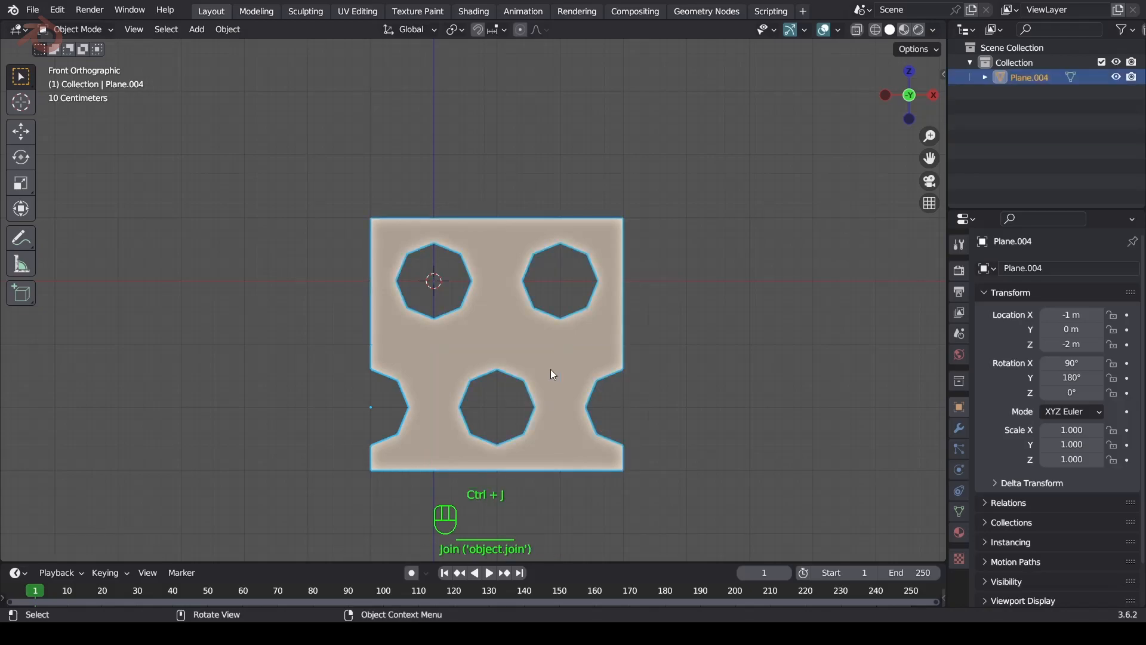
key("Tab")
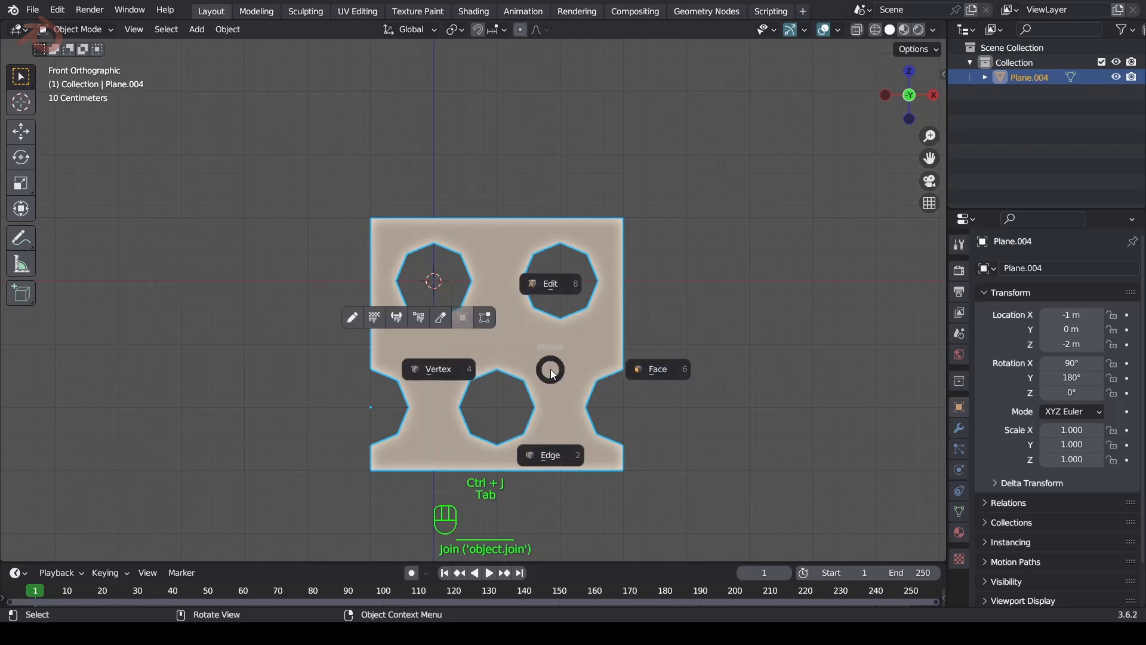
left_click(411, 379)
key("a")
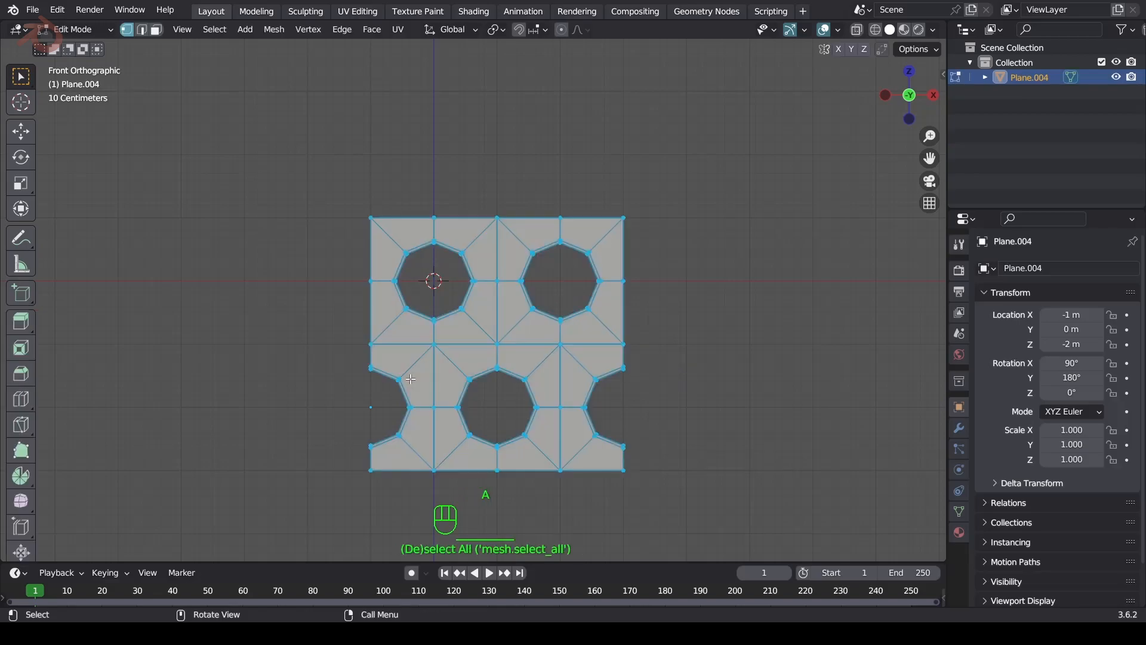
key("m")
left_click(410, 379)
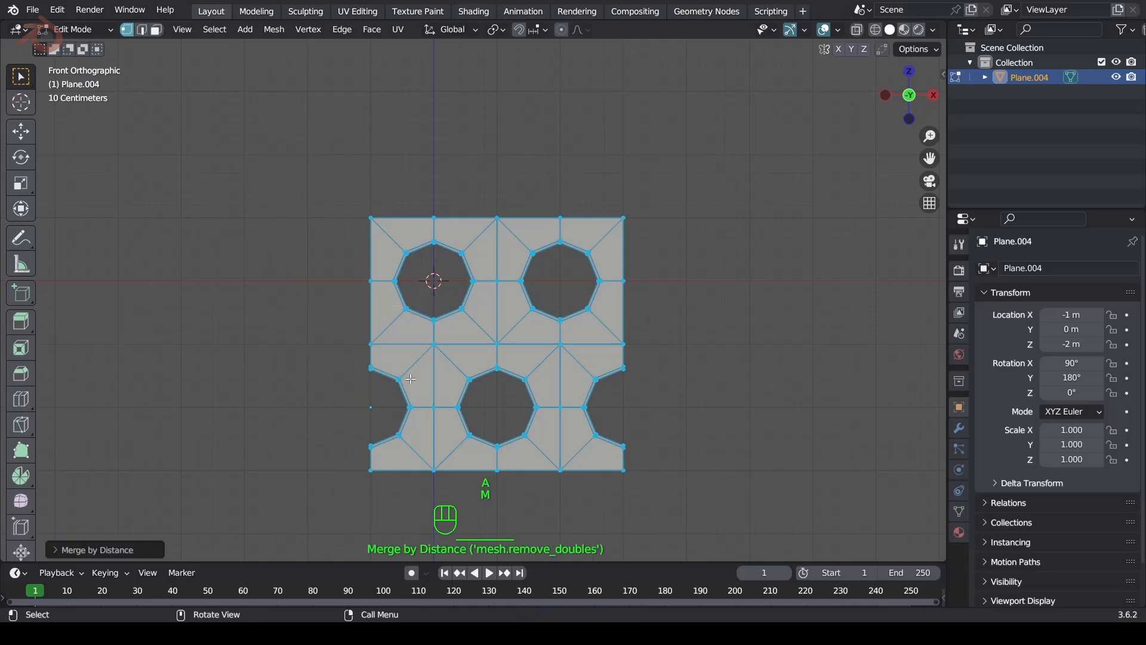
key("Tab")
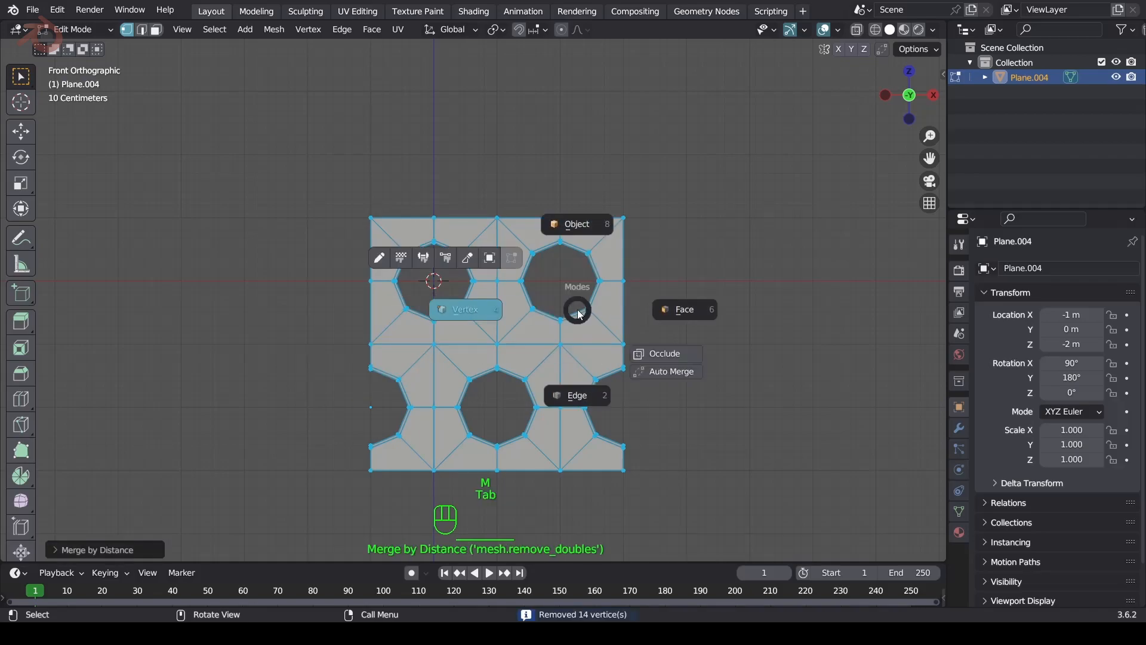
left_click(582, 233)
Apply all transforms to the joined tile.
scroll(601, 321, "down", 3)
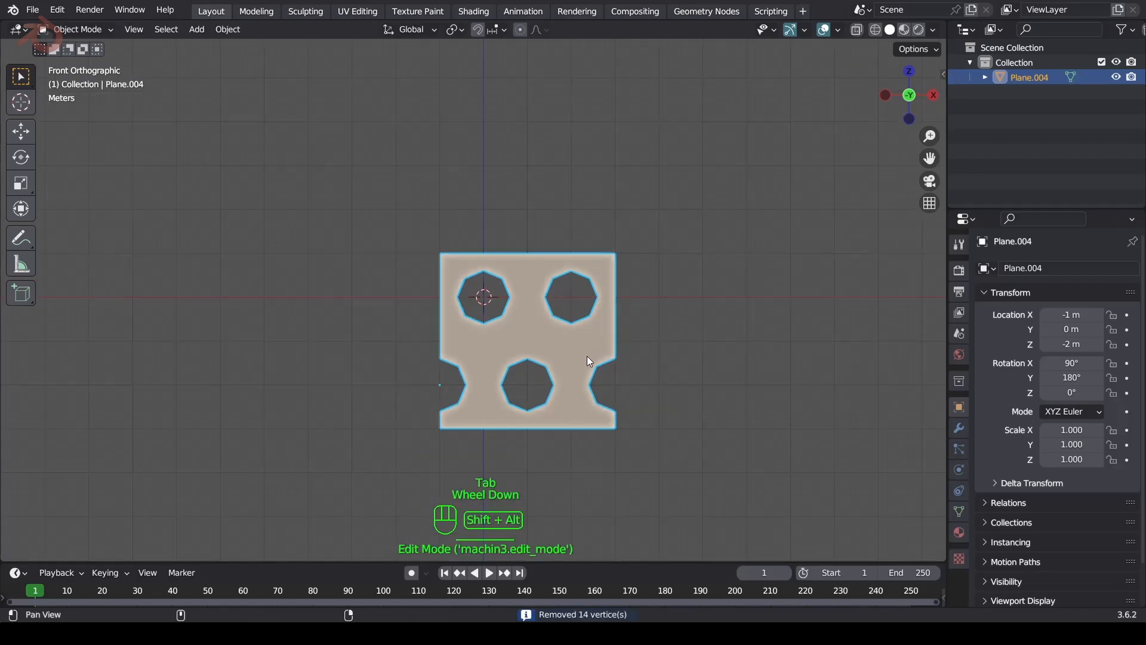
middle_click_drag(586, 356, 554, 313, "shift")
key("ctrl+a")
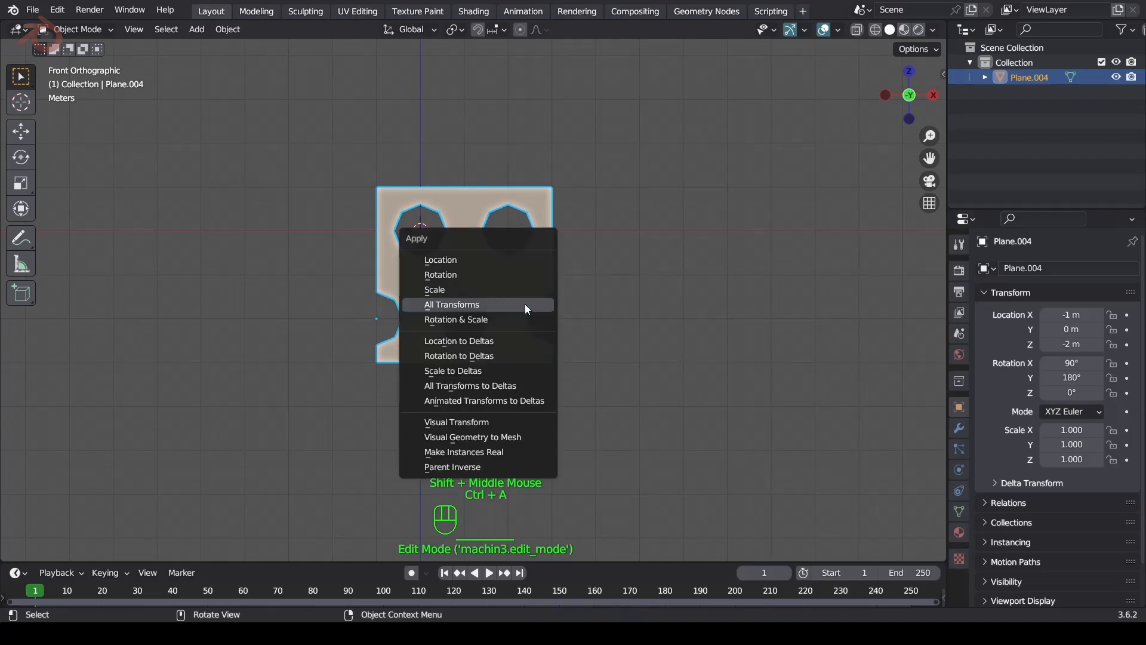
left_click(525, 304)
Add an Array modifier to the tile with a count of 8.
left_click(959, 427)
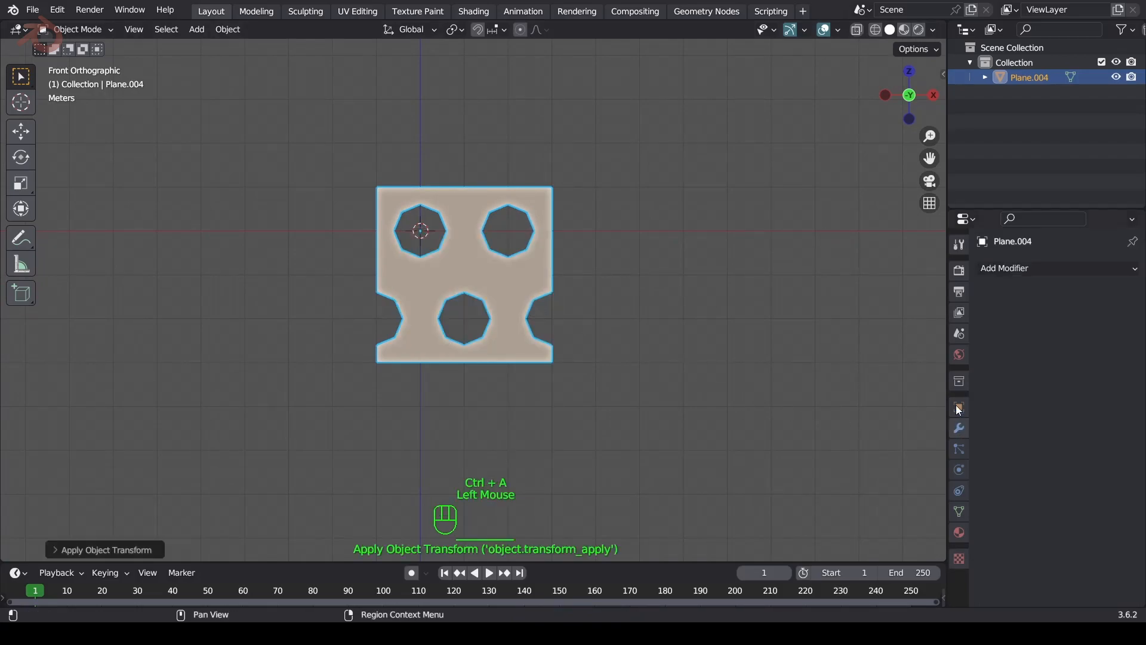
left_click(1002, 271)
left_click(867, 311)
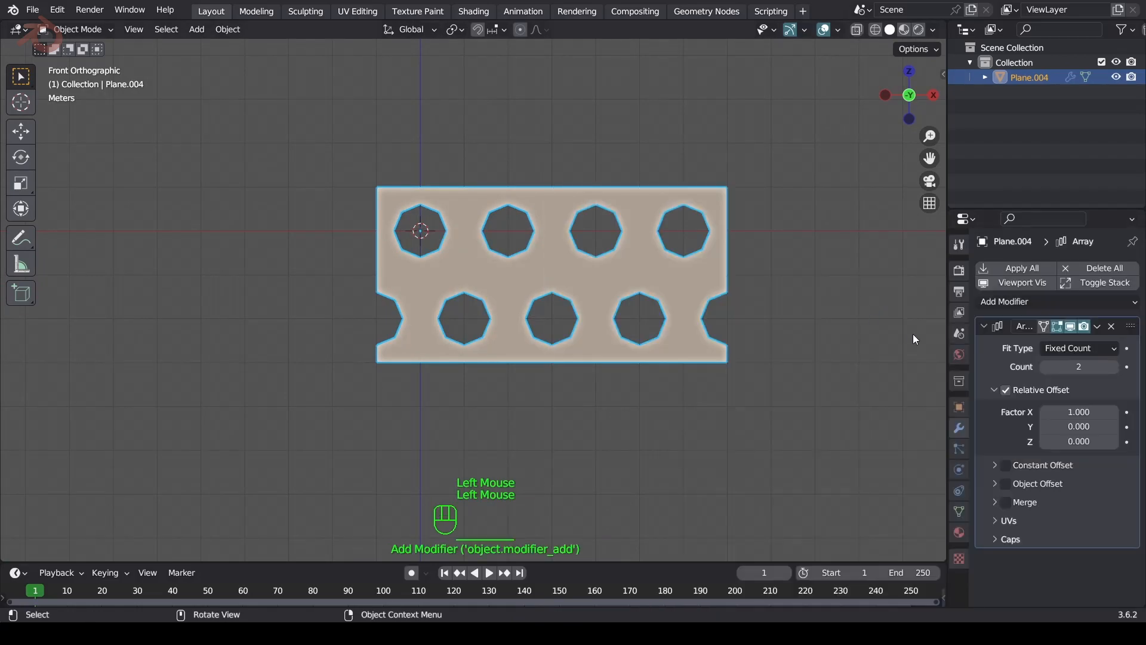
double_click(1075, 368)
type("8")
key("Return")
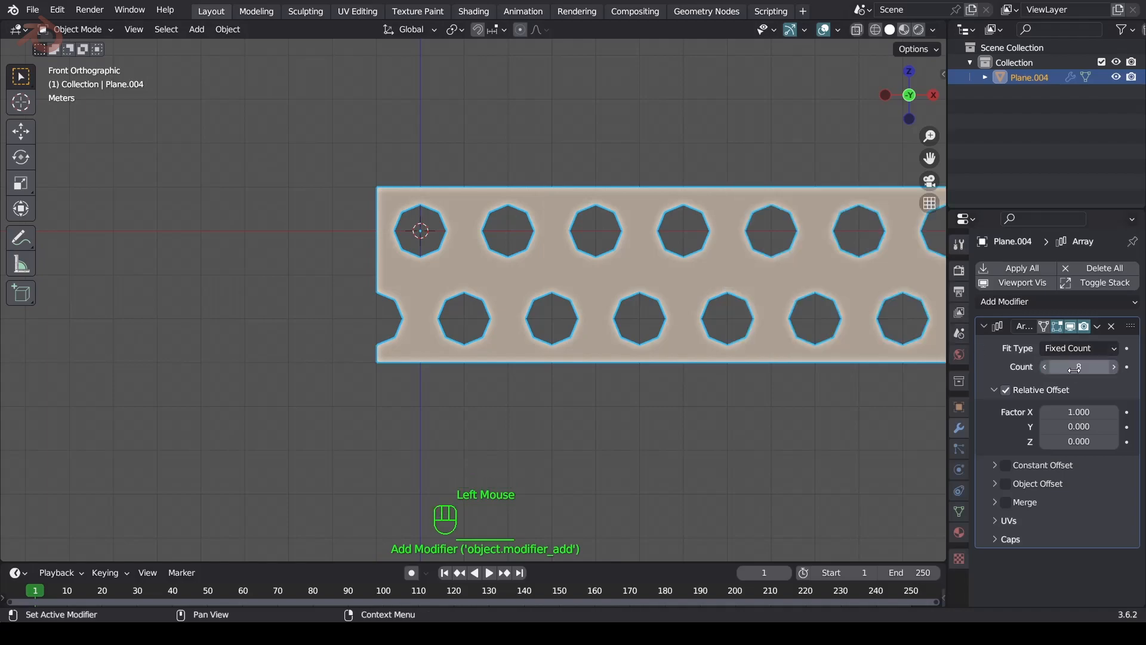
Enable Merge on the Array modifier, including the first and last copies.
left_click(997, 500)
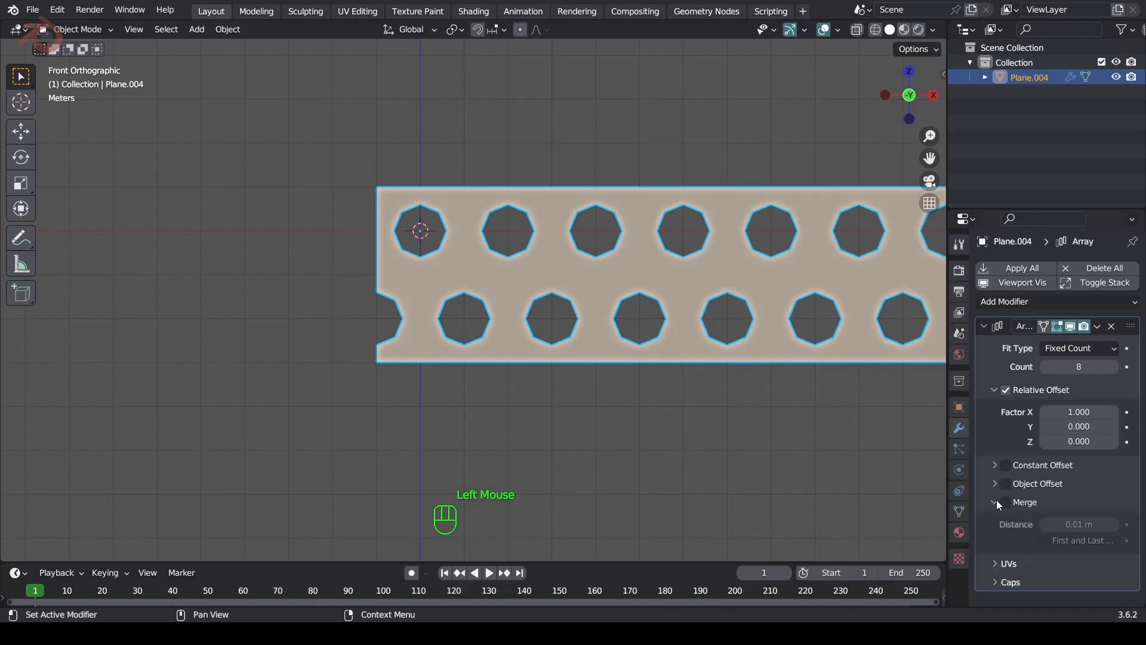
left_click(1006, 502)
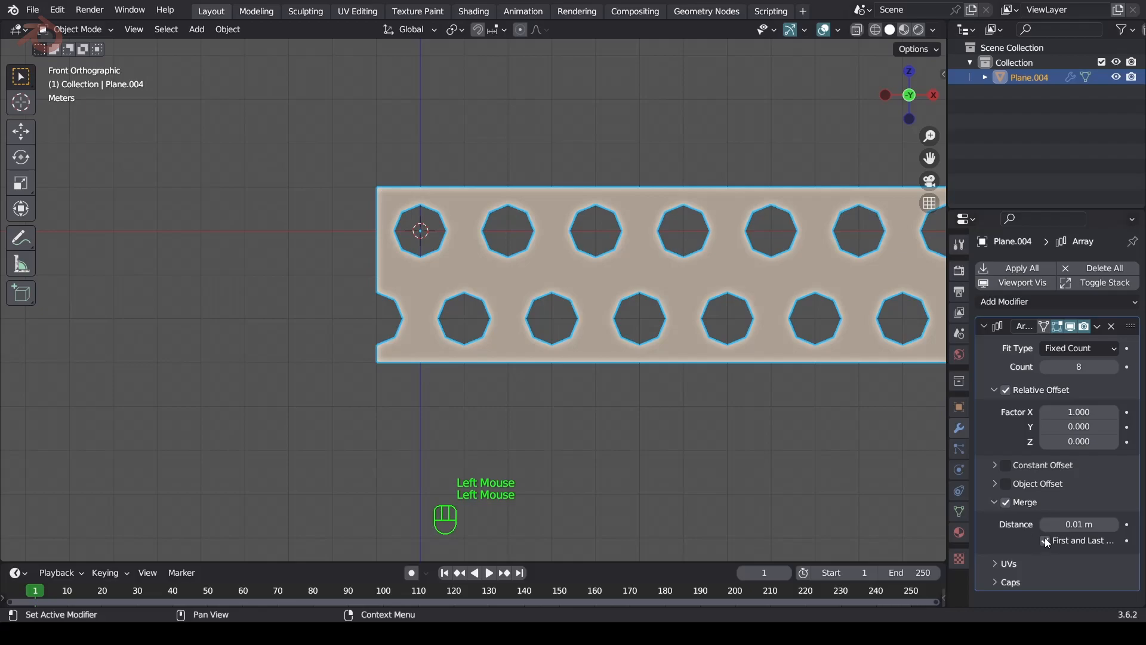
scroll(887, 420, "down", 3)
middle_click_drag(883, 420, 532, 414, "shift")
scroll(504, 422, "down", 3)
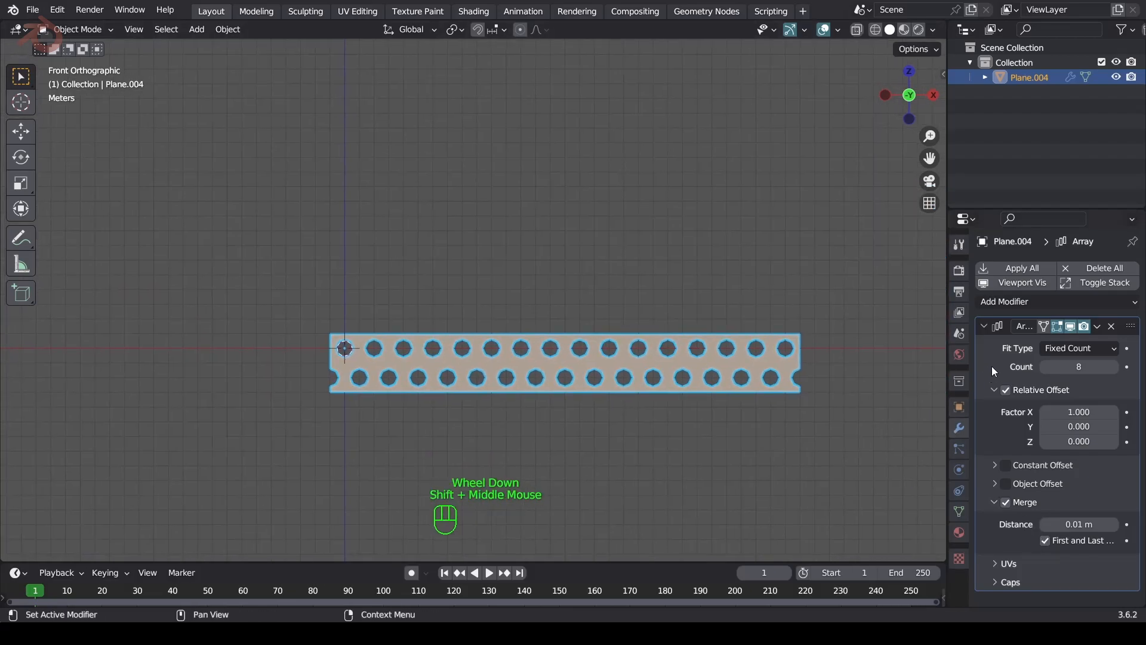
Duplicate the Array modifier and set the copy's relative offset to X 0 and Z 1.
left_click(987, 326)
left_click(1098, 327)
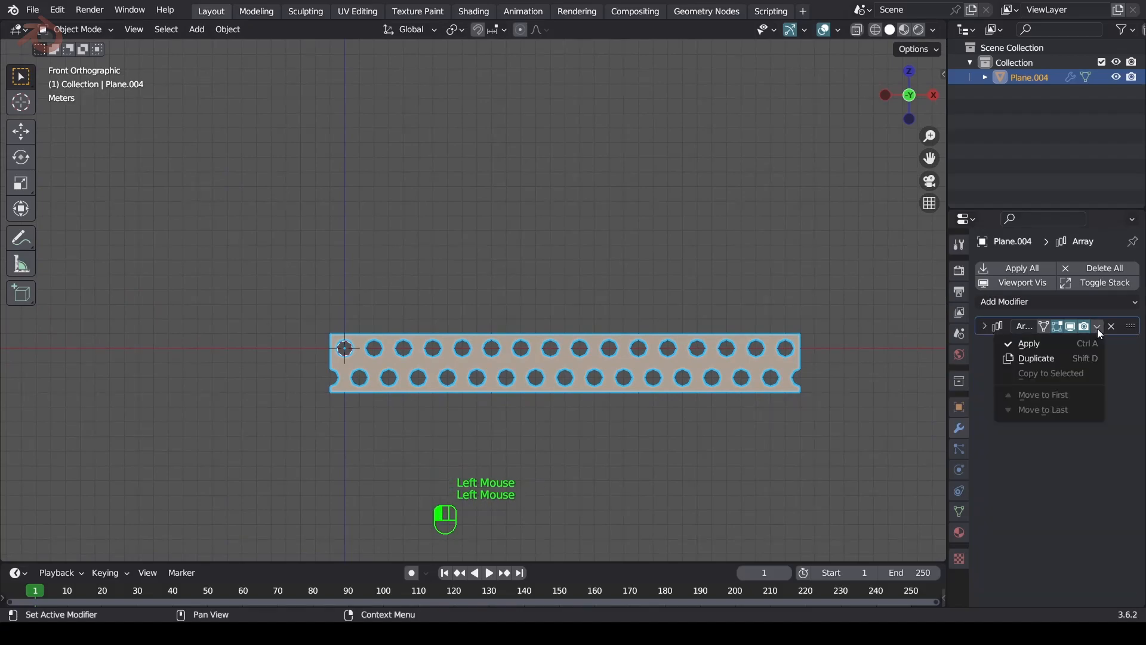
left_click(1052, 362)
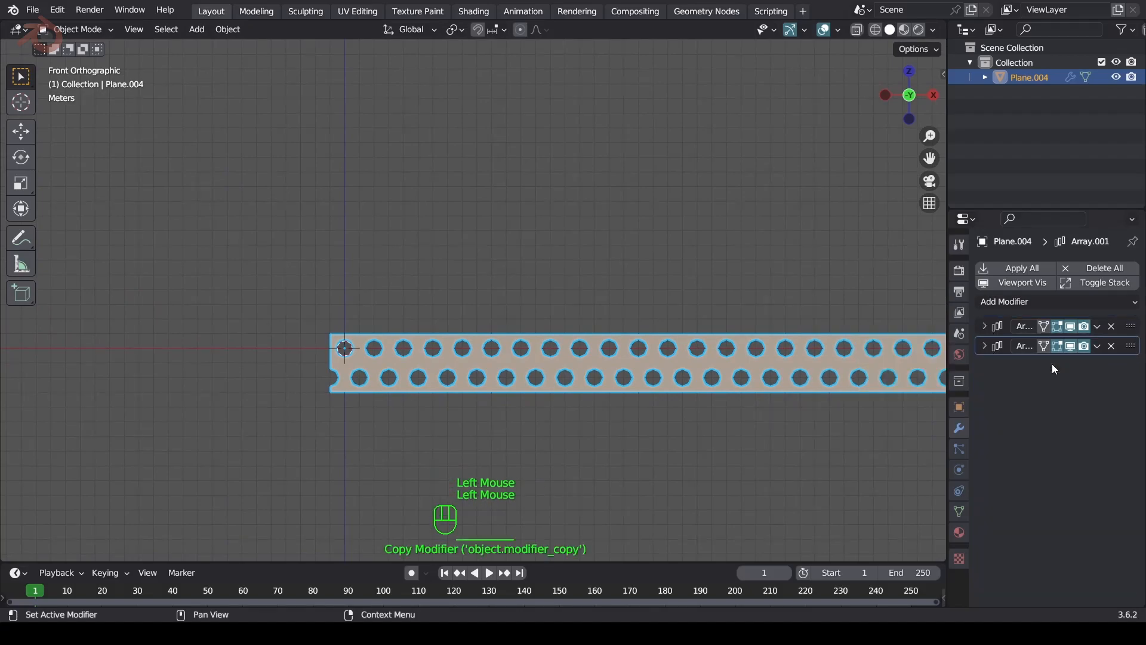
left_click(985, 346)
left_click(1073, 431)
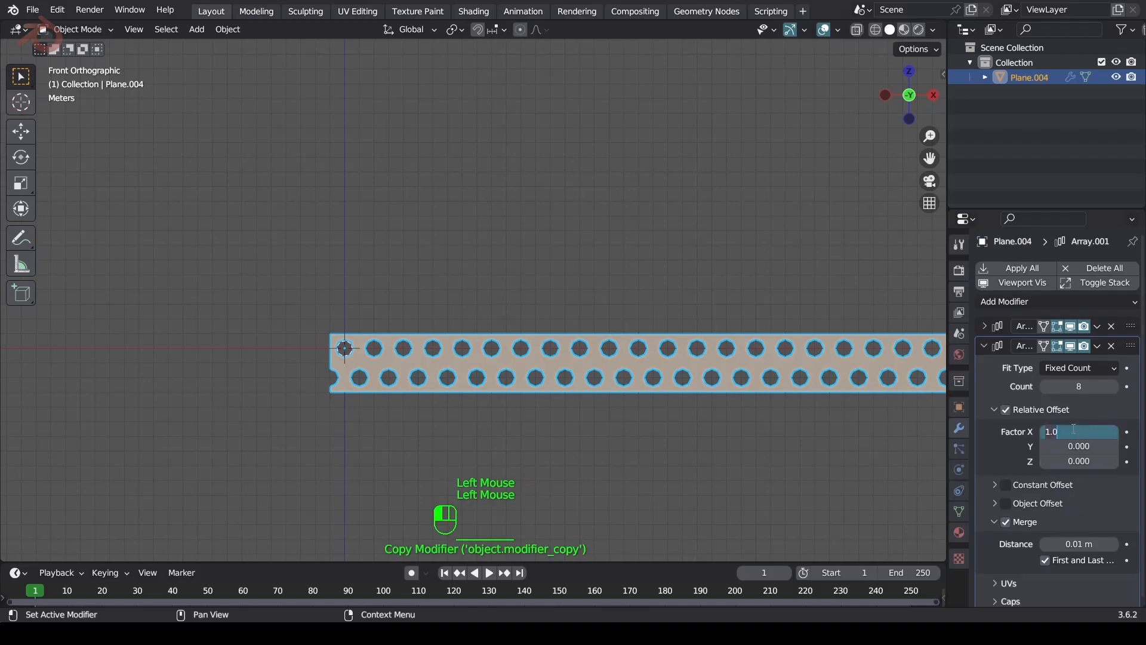
type("0")
key("Tab")
key("Tab")
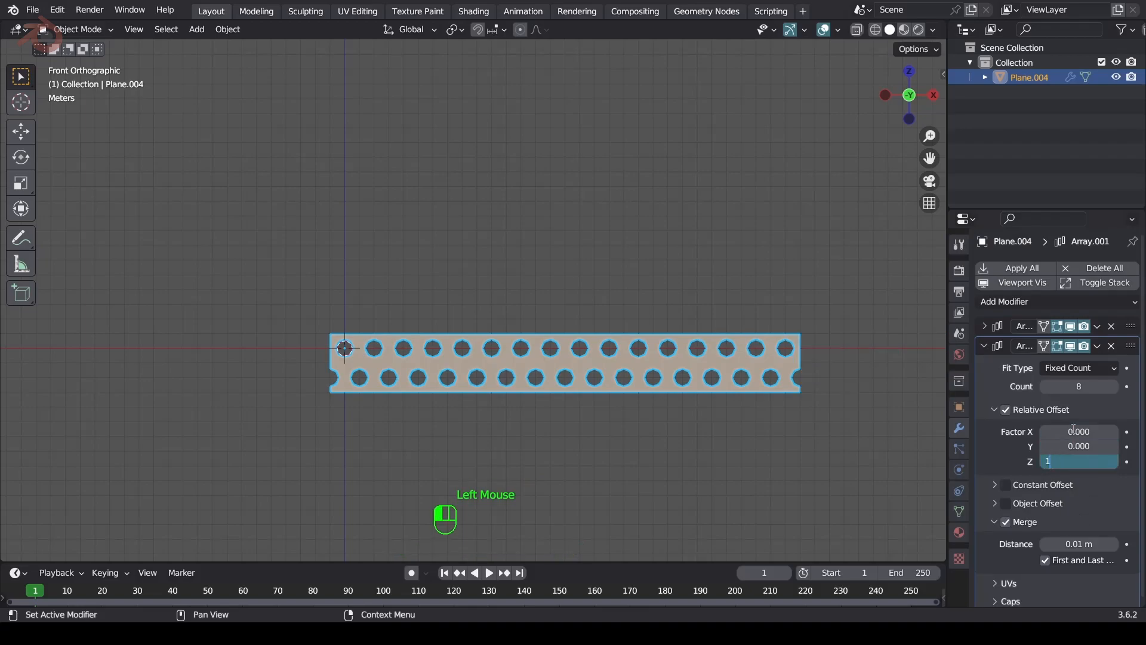
type("1")
key("Return")
Apply both Array modifiers to the perforated sheet.
scroll(731, 316, "down", 3)
middle_click_drag(730, 315, 642, 375, "shift")
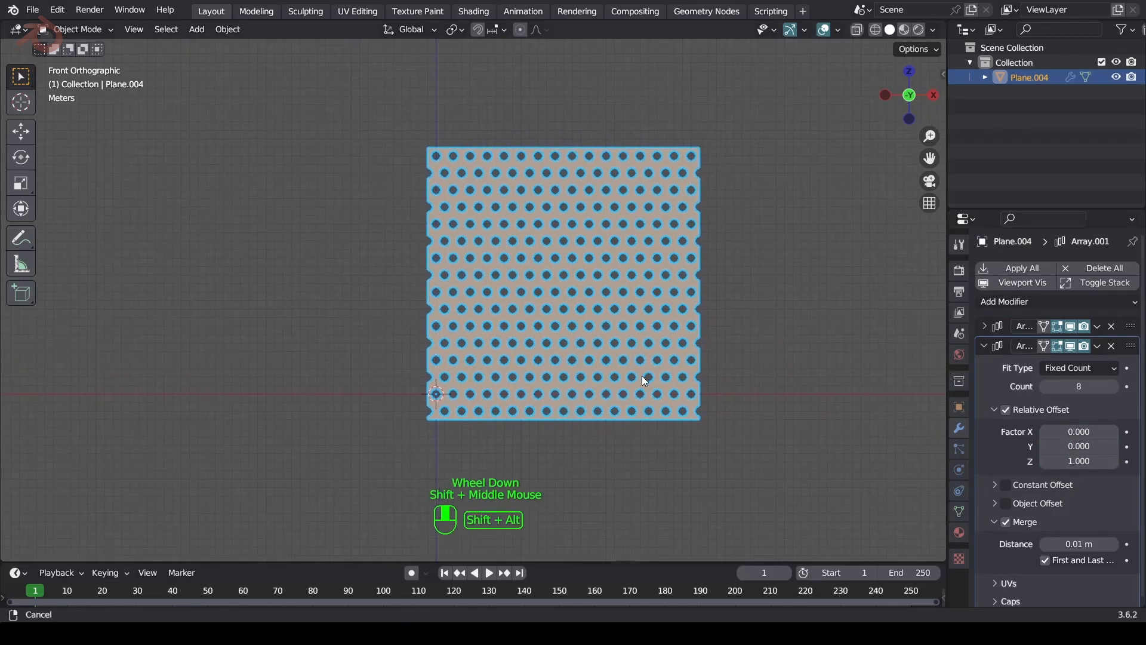
left_click(985, 346)
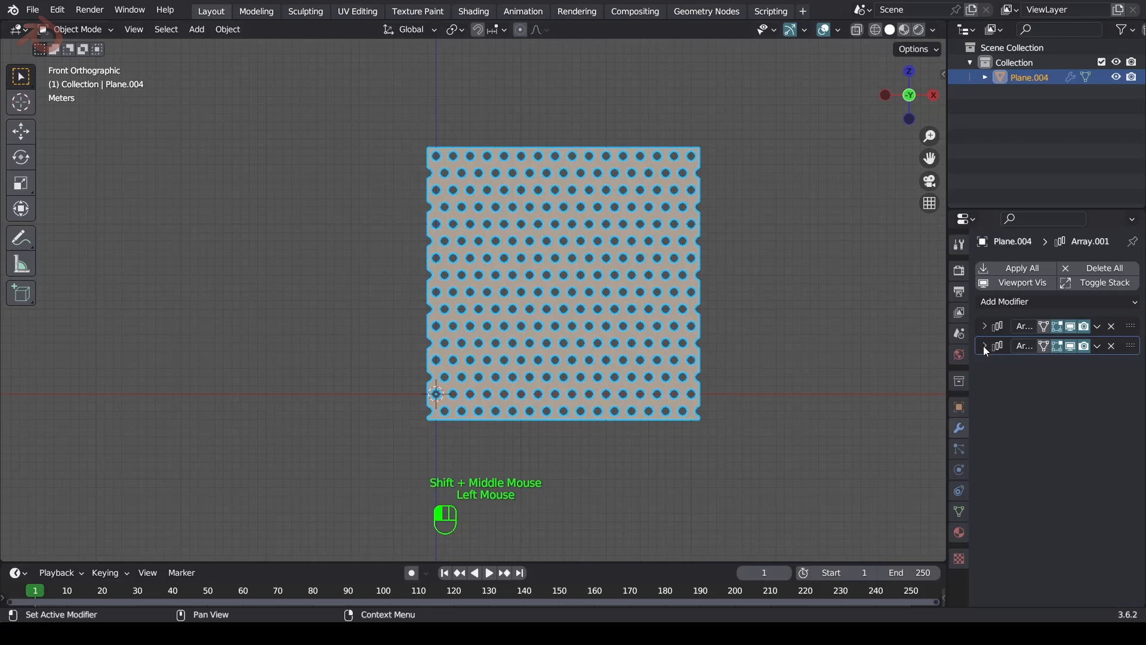
left_click(1009, 268)
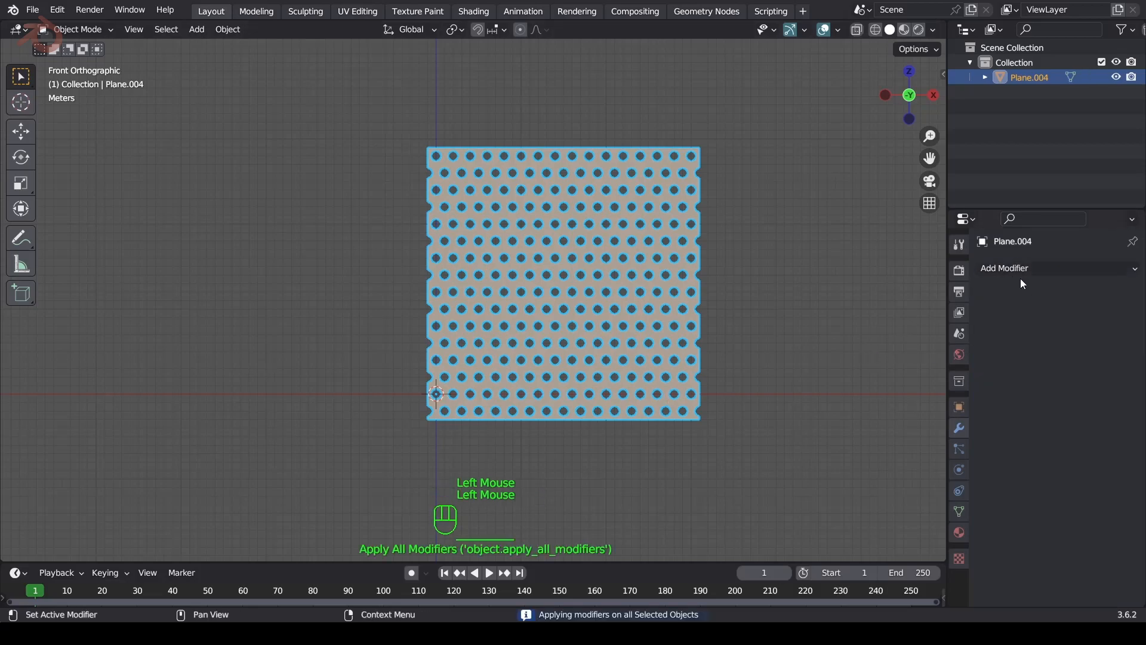
Add a Simple Deform modifier set to Bend on the Z axis with an angle of 360°.
left_click(1018, 270)
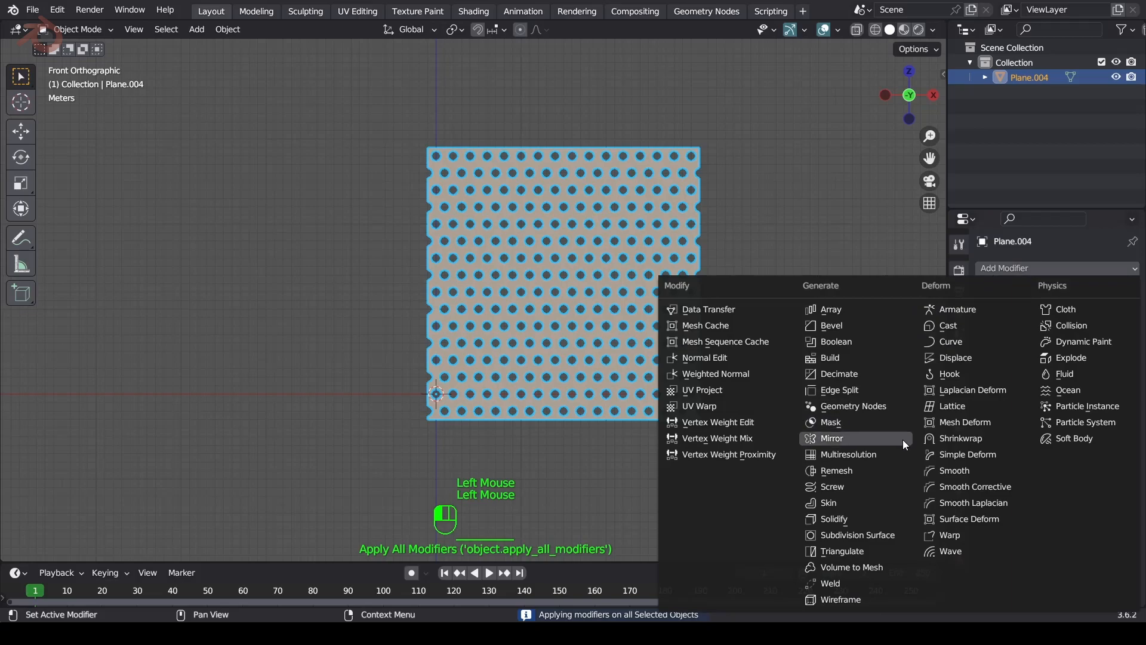
left_click(959, 454)
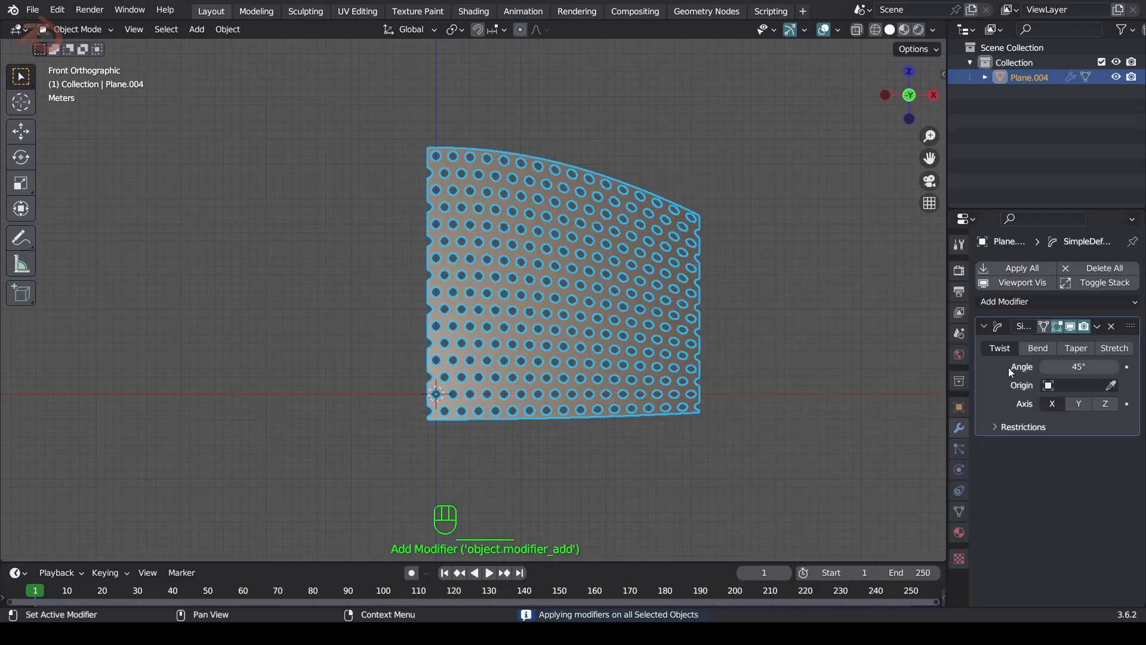
left_click(1045, 349)
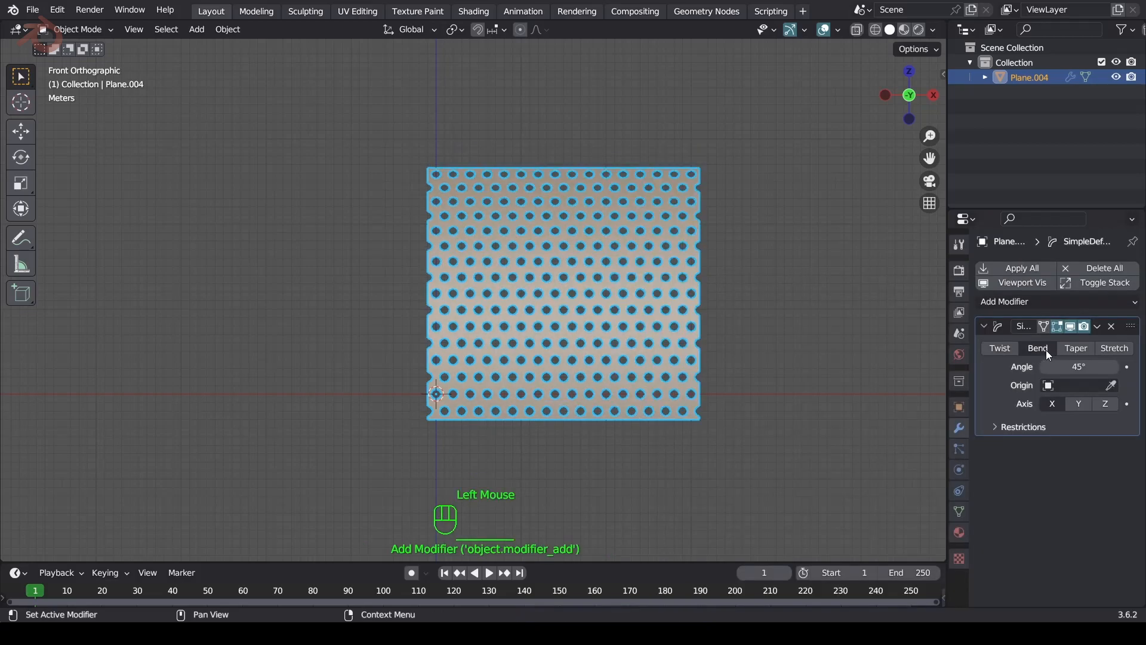
left_click(1105, 404)
left_click(1072, 367)
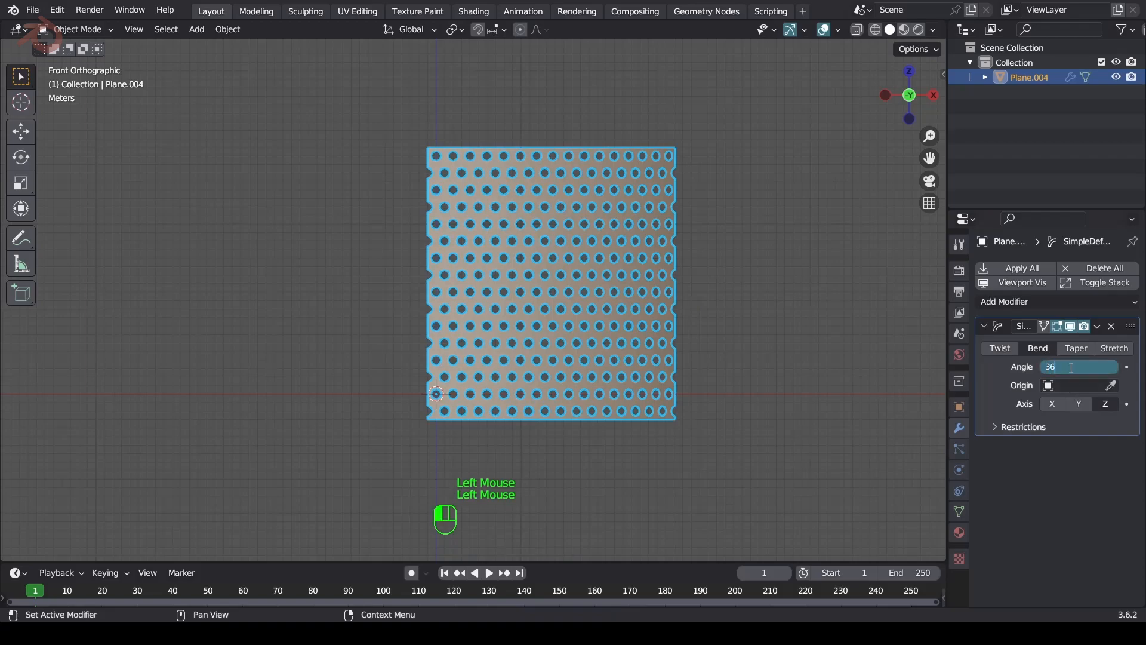
key("Return")
middle_click_drag(546, 321, 599, 321, "shift")
Shade the perforated cylinder smooth.
right_click(506, 249)
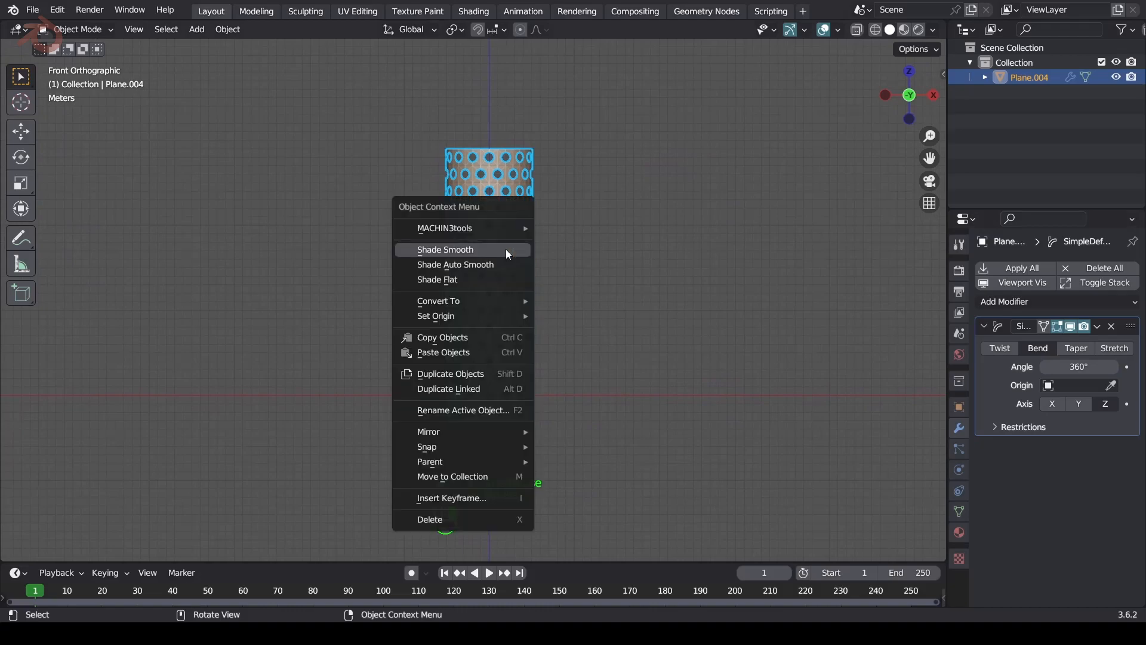
left_click(506, 249)
scroll(524, 254, "up", 2)
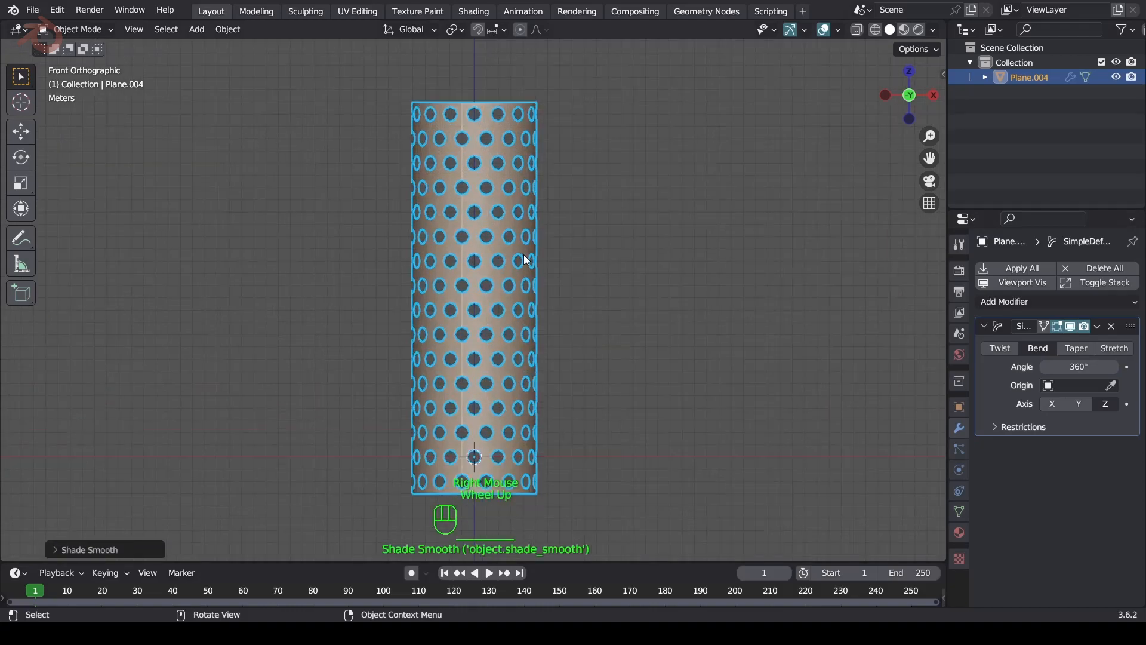
Apply the Simple Deform modifier and merge all of the cylinder's vertices by distance in Edit Mode.
left_click(1020, 270)
key("Tab")
key("a")
key("m")
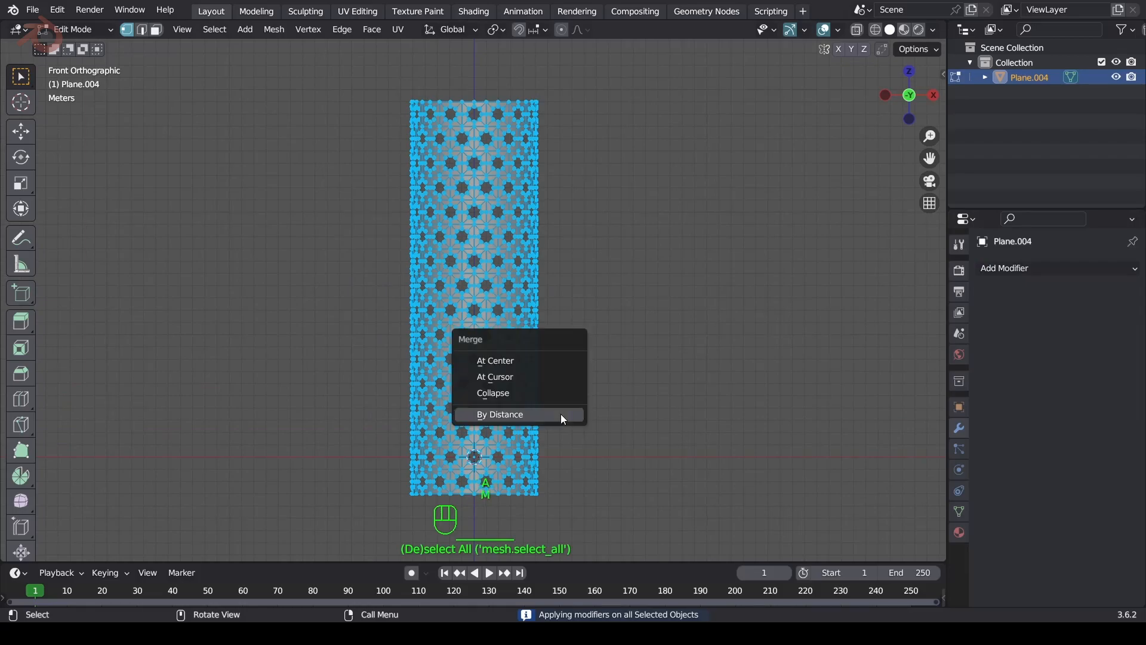
left_click(561, 413)
Select the cylinder's bottom and top edge loops, extrude them and scale the new rims by 1.1 along Z.
key("Tab")
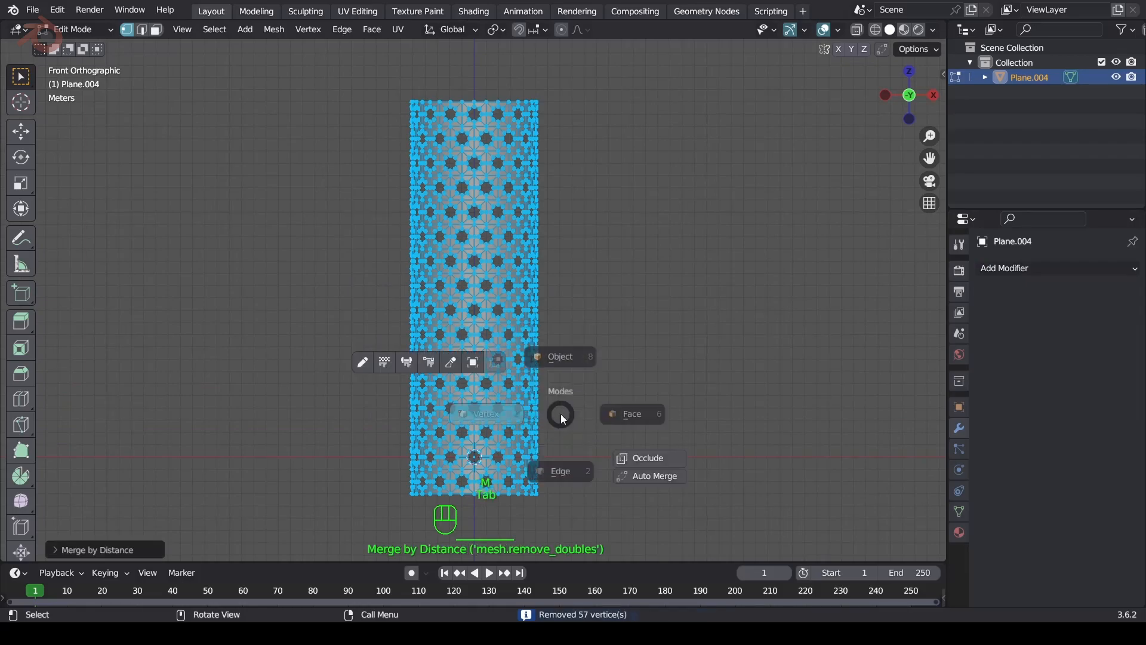
left_click(567, 513)
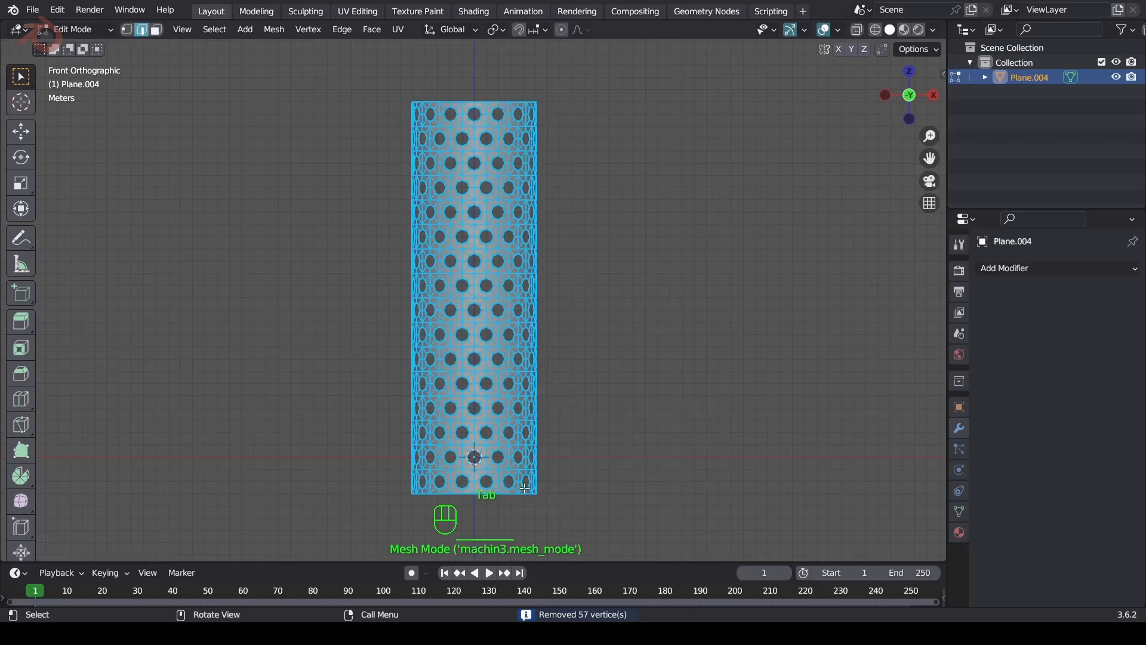
scroll(509, 494, "up", 2)
left_click(445, 500, "alt")
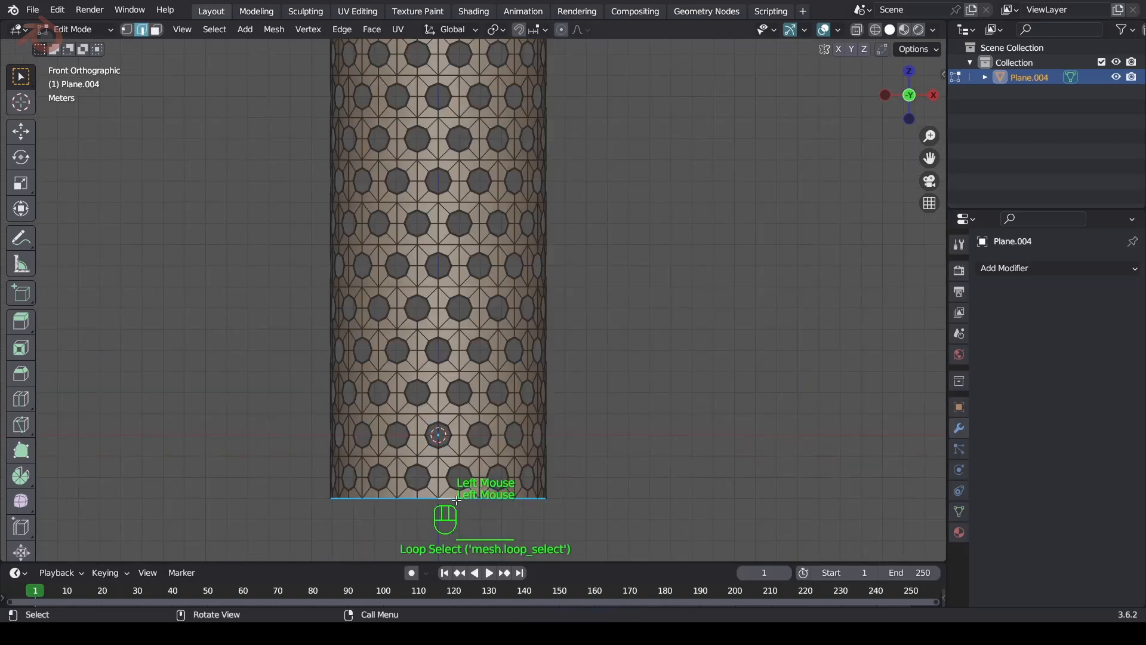
scroll(575, 438, "down", 2)
middle_click_drag(546, 327, 539, 536, "shift")
left_click(479, 217, "alt+shift")
scroll(480, 221, "up", 2)
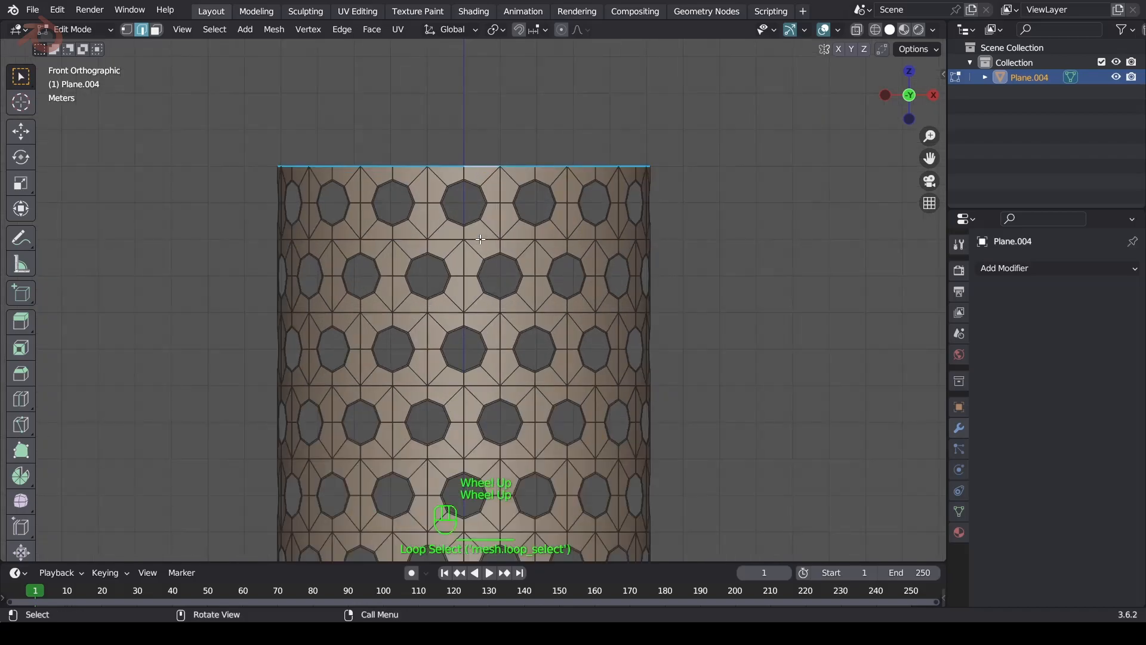
key("e")
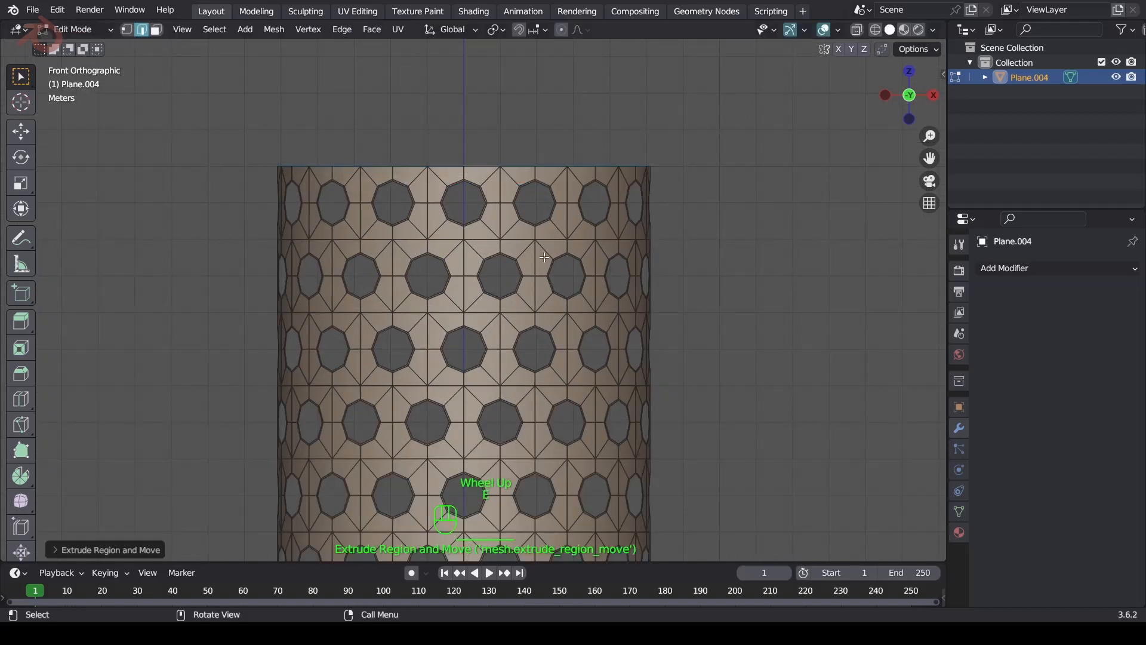
key("s")
key("z")
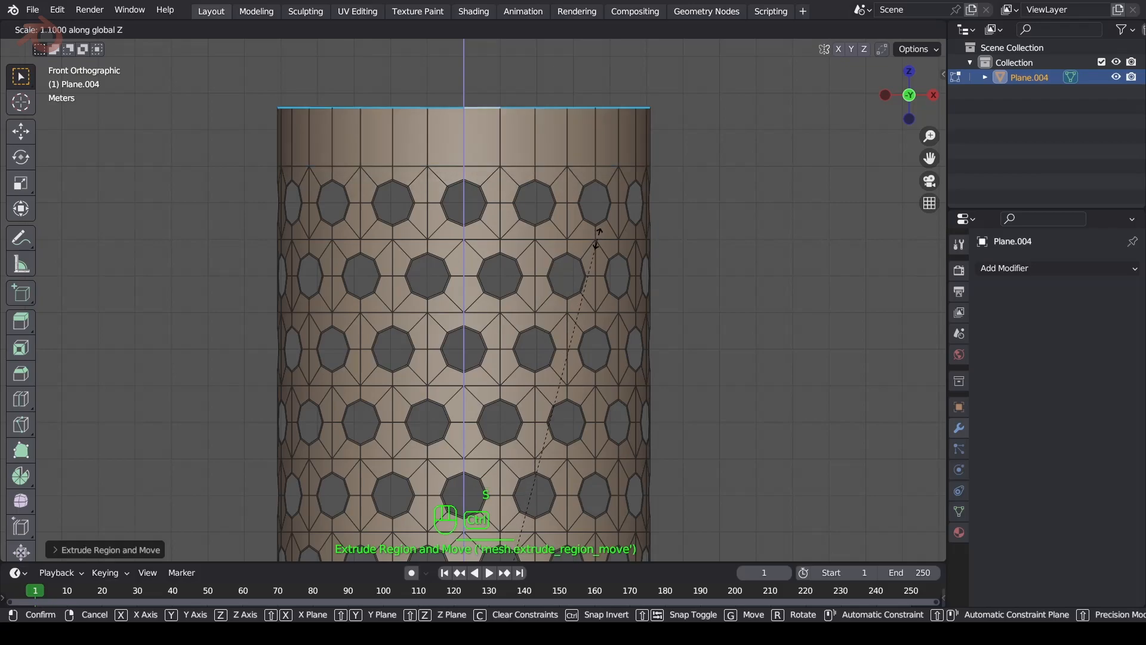
left_click(596, 243)
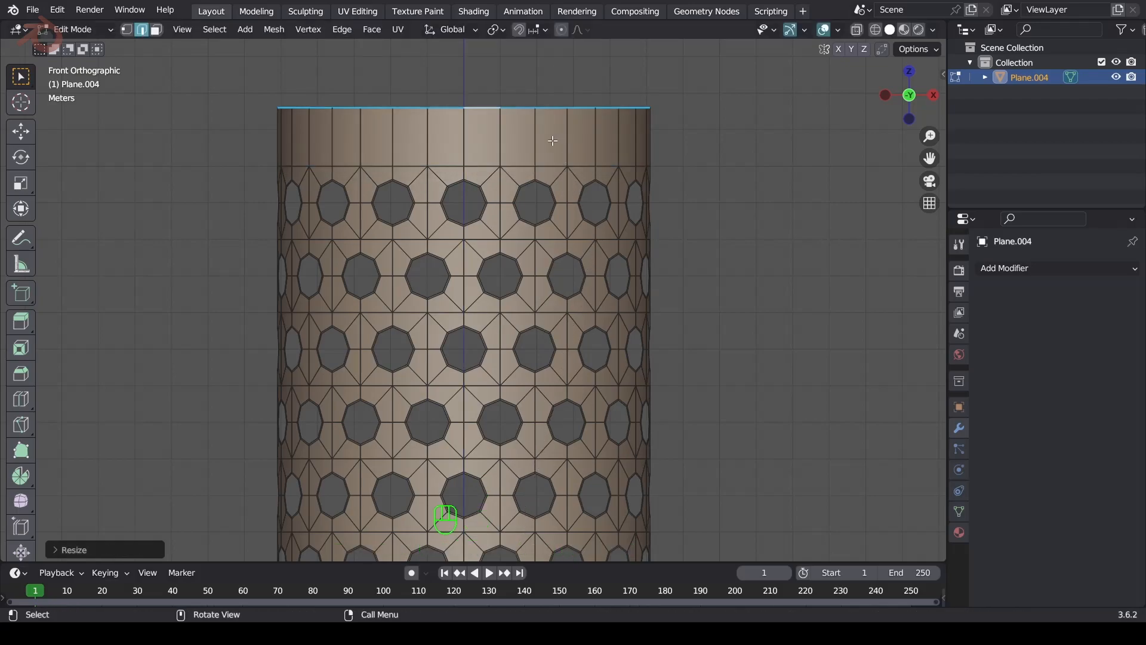
scroll(586, 190, "down", 4)
middle_click_drag(570, 322, 528, 206, "shift")
key("Tab")
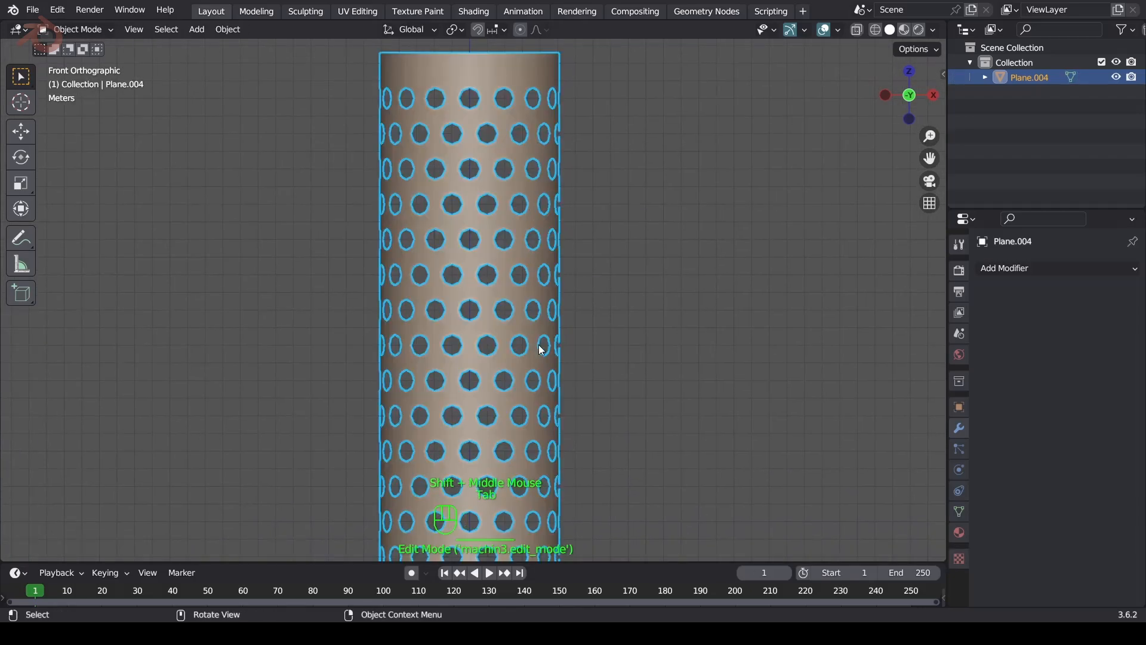
Add a Solidify modifier with a thickness of 0.05 m and Even Thickness enabled.
scroll(546, 343, "down", 1)
left_click(1013, 270)
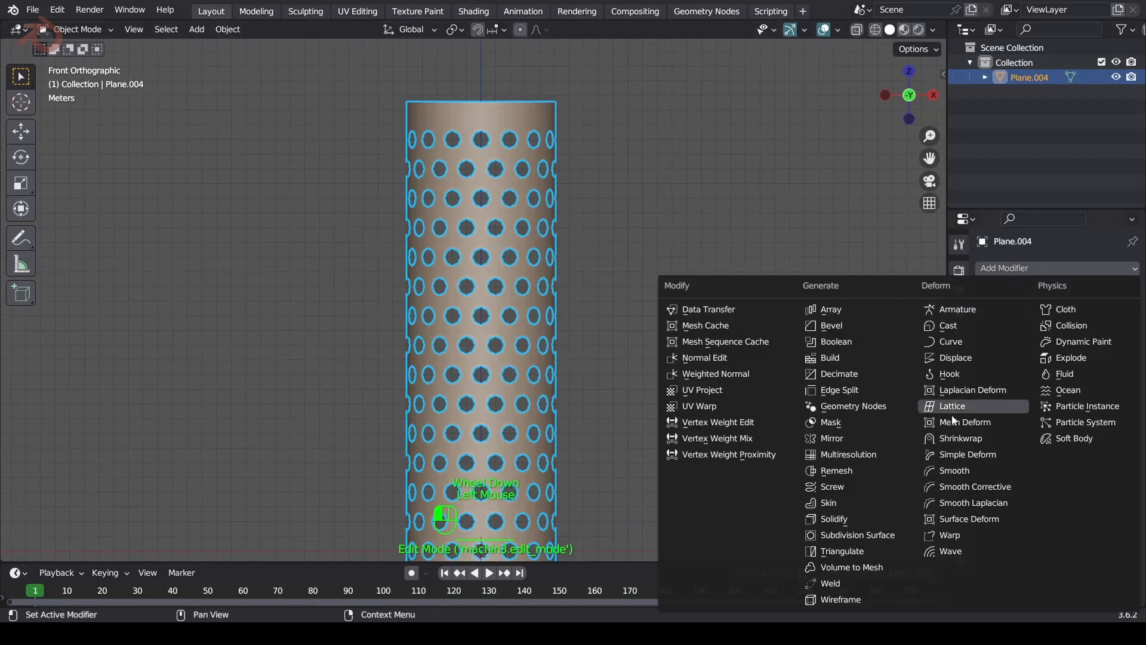
left_click(879, 517)
left_click(1073, 366)
type(".05")
key("Return")
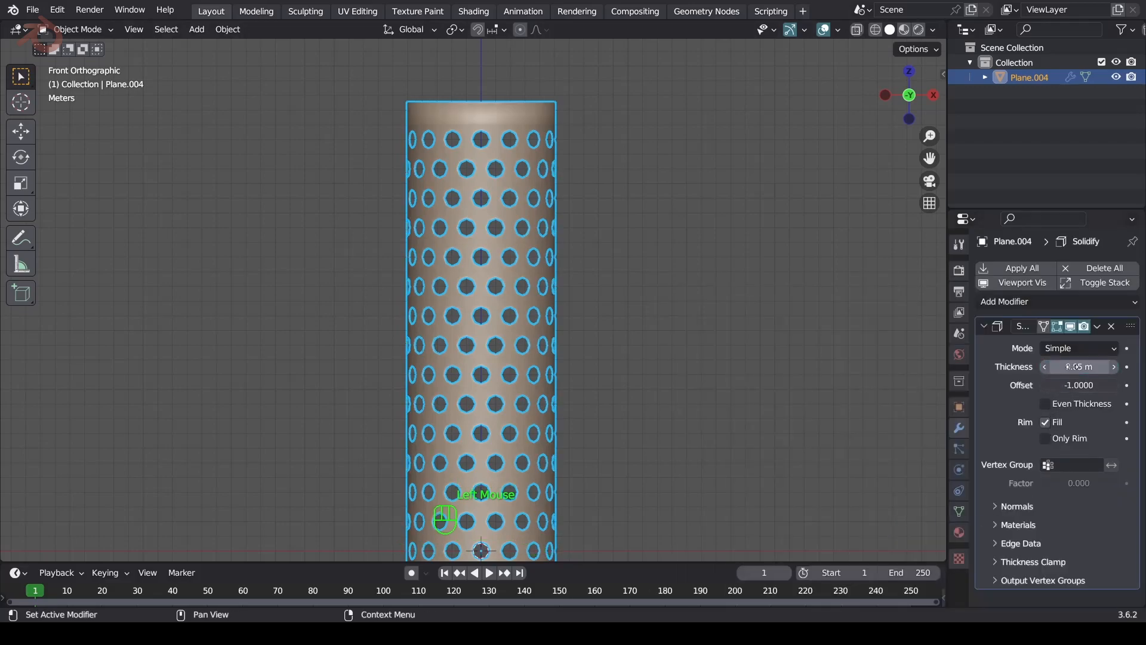
left_click(1048, 403)
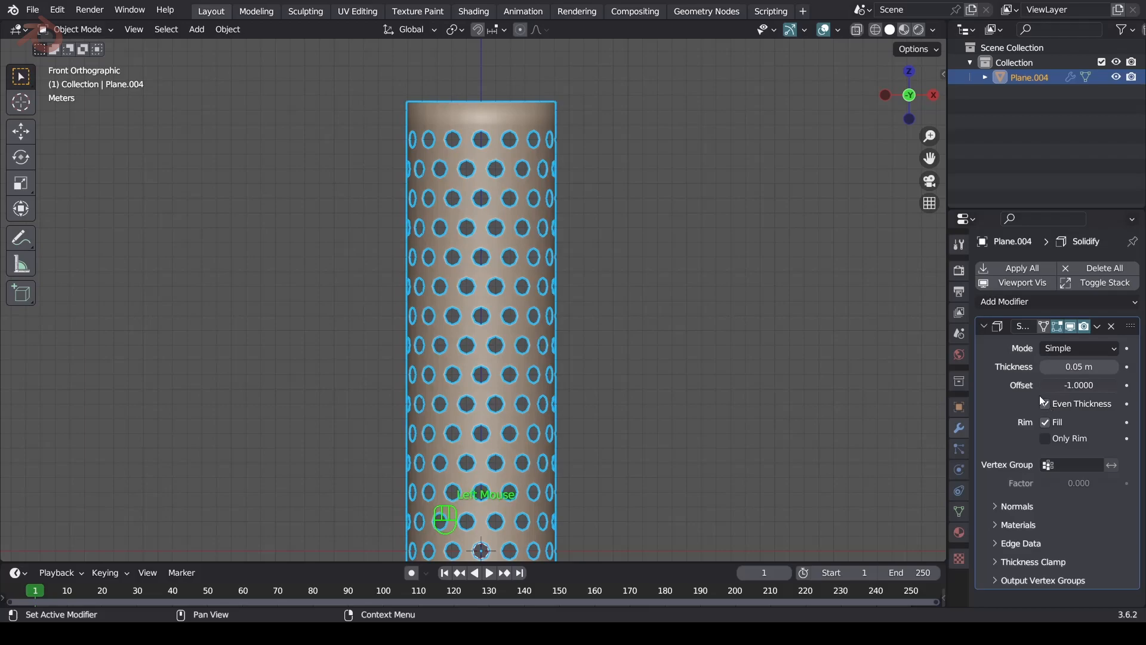
left_click(984, 327)
Add a Subdivision Surface modifier with 2 viewport levels to the perforated cylinder.
mouse_move(525, 301)
middle_mouse_down()
mouse_move(536, 352)
mouse_move(538, 316)
middle_mouse_up()
left_click(1010, 302)
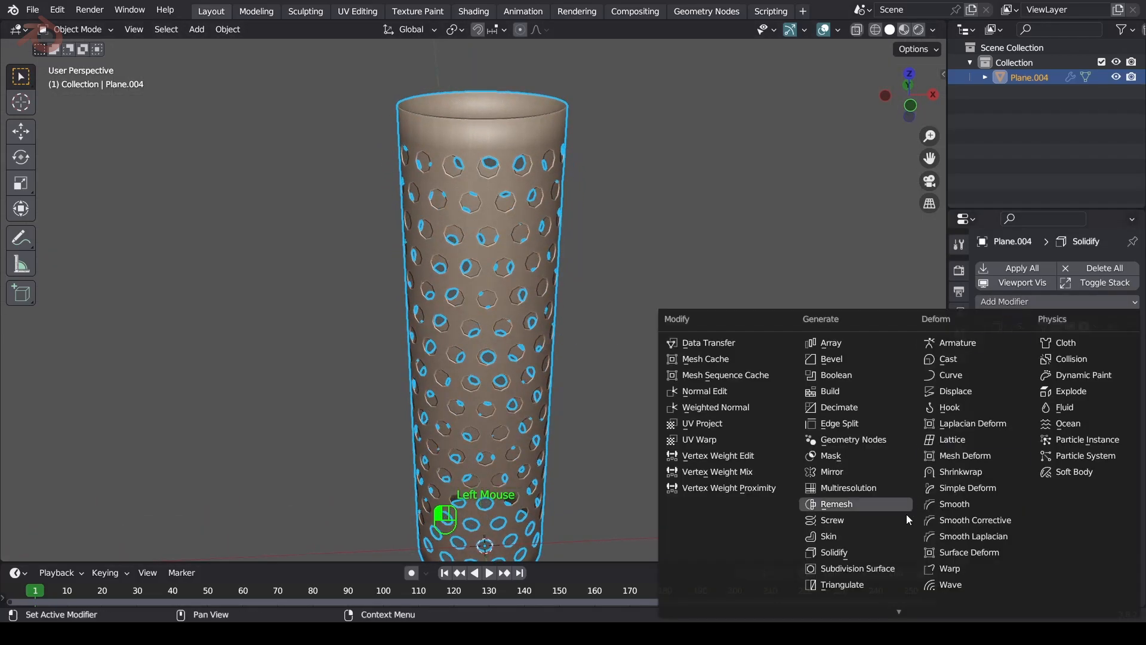
left_click(873, 572)
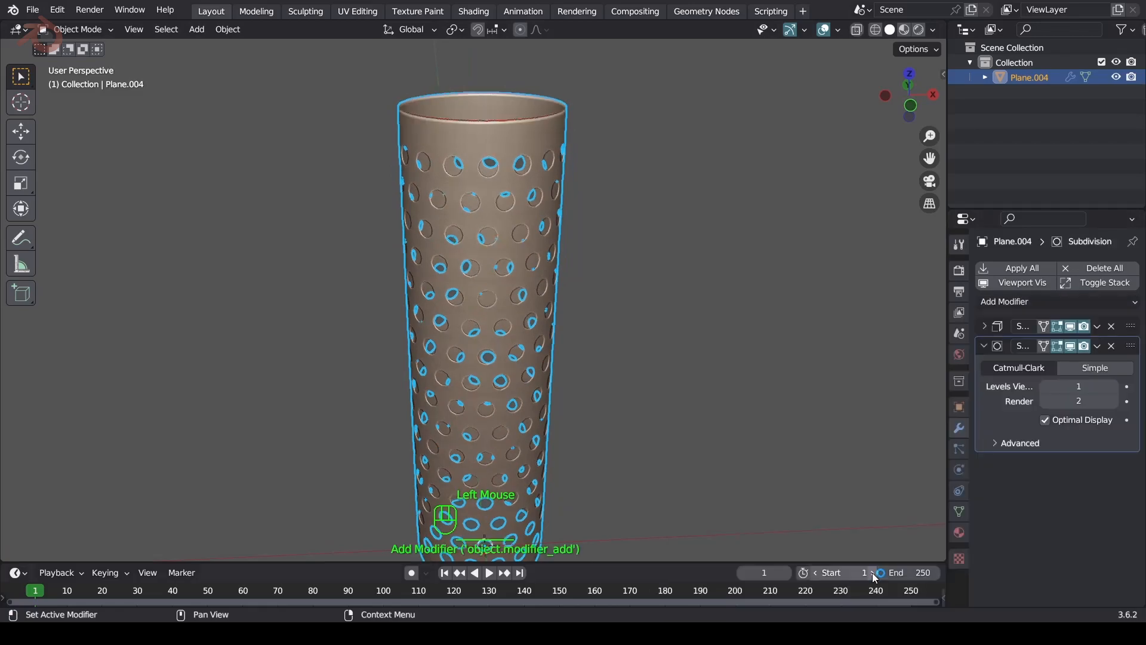
left_click(1114, 387)
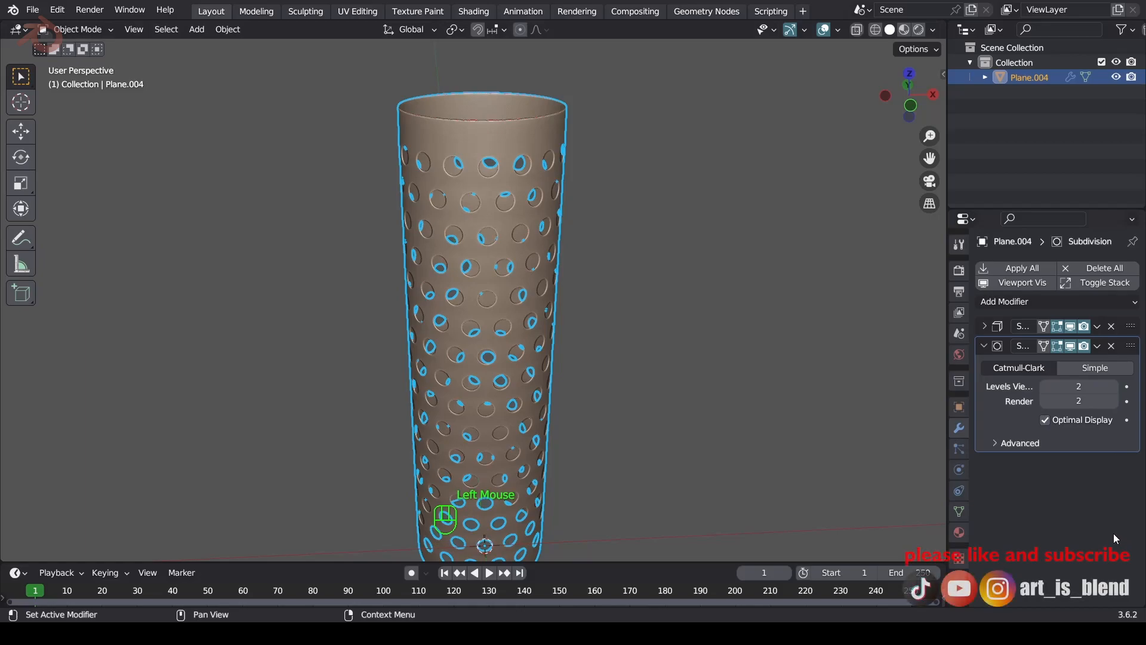
Examine the smoothed perforated cylinder and its holes up close, from around and from the front.
mouse_move(548, 353)
middle_mouse_down("alt")
mouse_move(512, 302)
mouse_move(489, 319)
mouse_move(539, 324)
mouse_move(547, 343)
middle_mouse_up("alt")
scroll(543, 350, "up", 6)
scroll(547, 342, "down", 3)
scroll(548, 345, "down", 3)
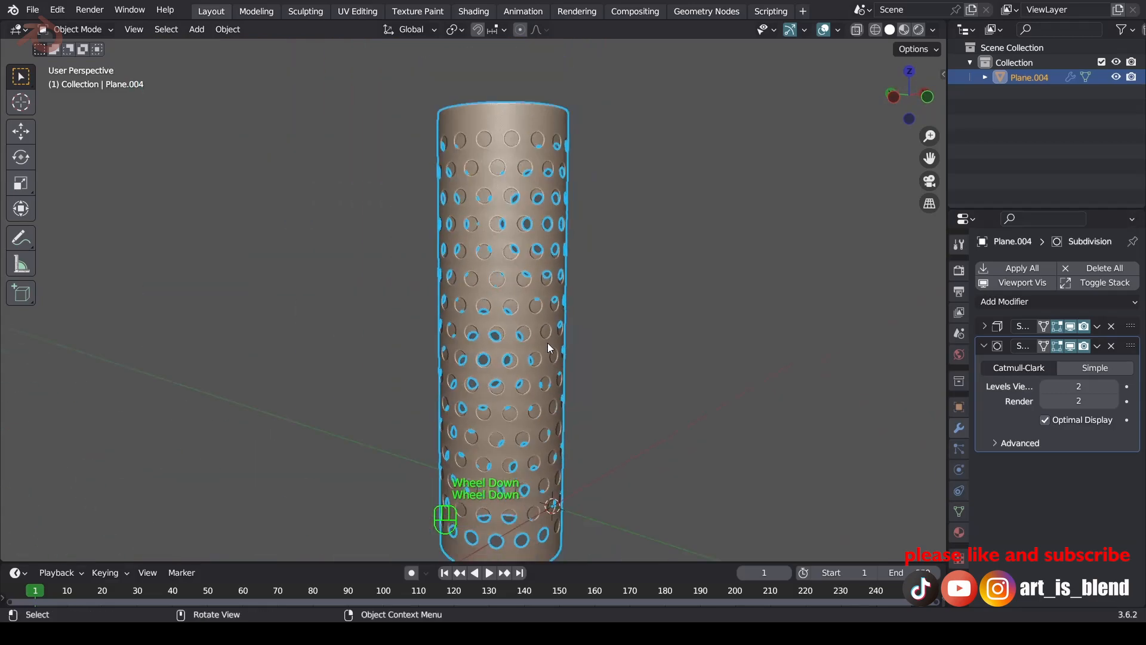
key("KP_1")
middle_click_drag(547, 343, 502, 303, "shift")
left_click(594, 310)
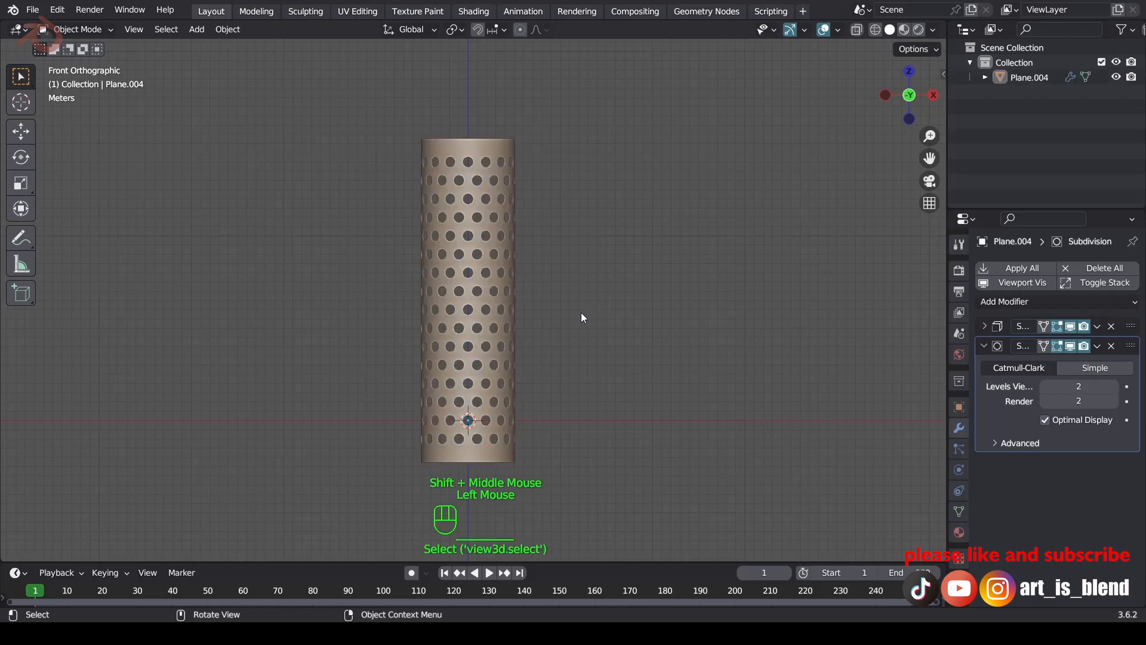
Test bending the perforated cylinder by 16.2° on the X axis with a Simple Deform modifier, and remove that modifier.
left_click(507, 331)
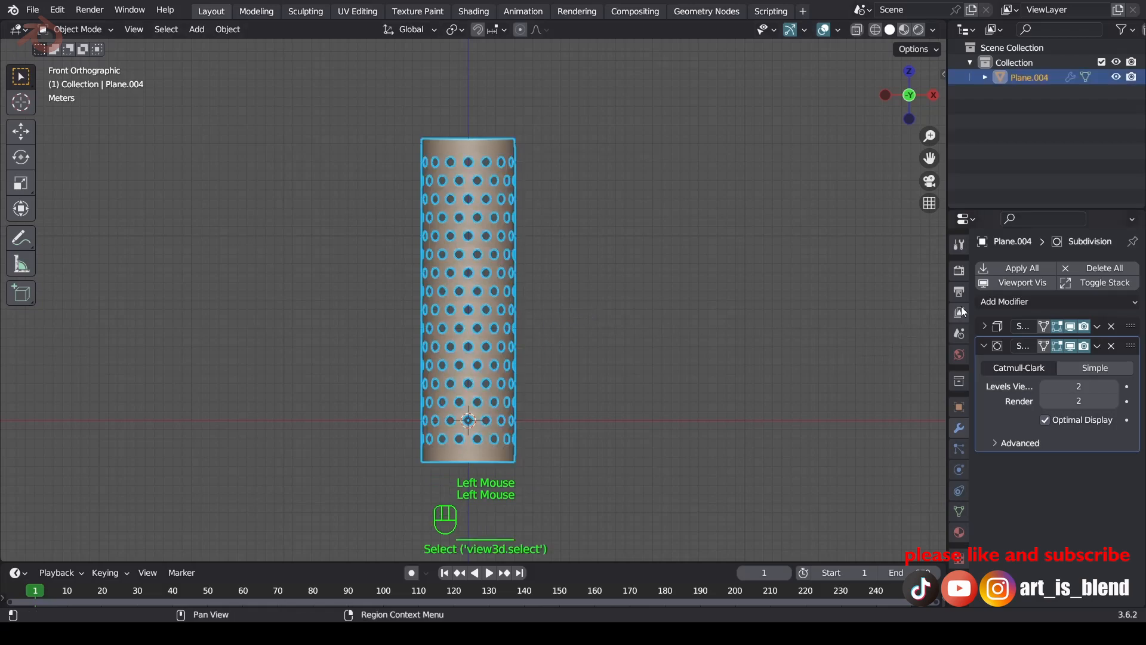
left_click(989, 301)
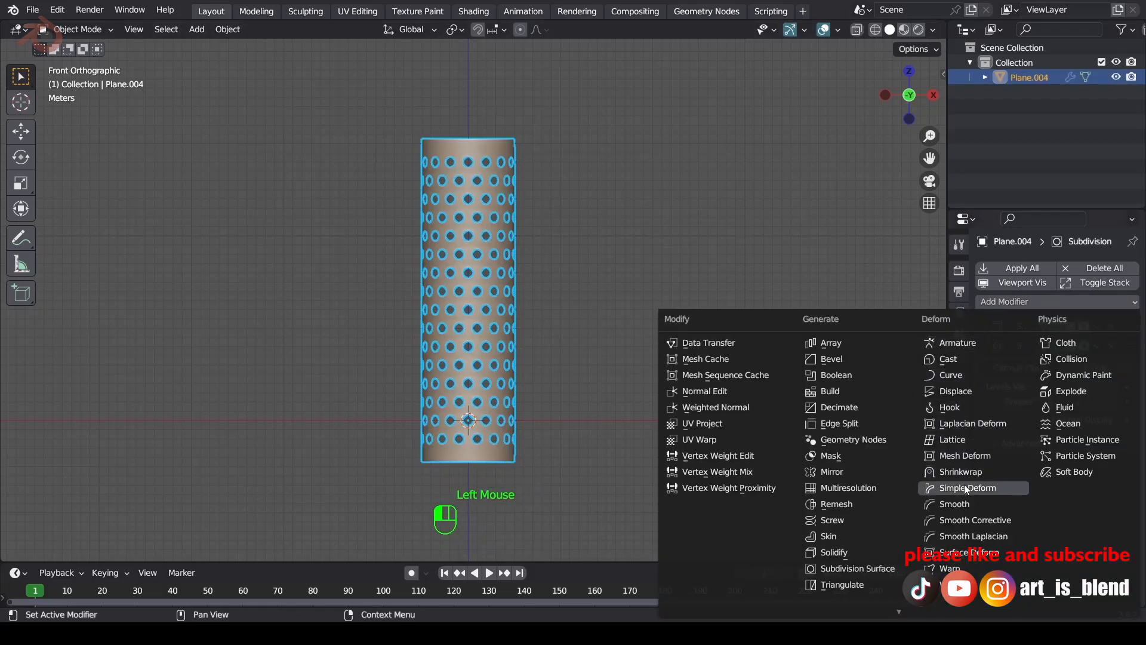
left_click(985, 488)
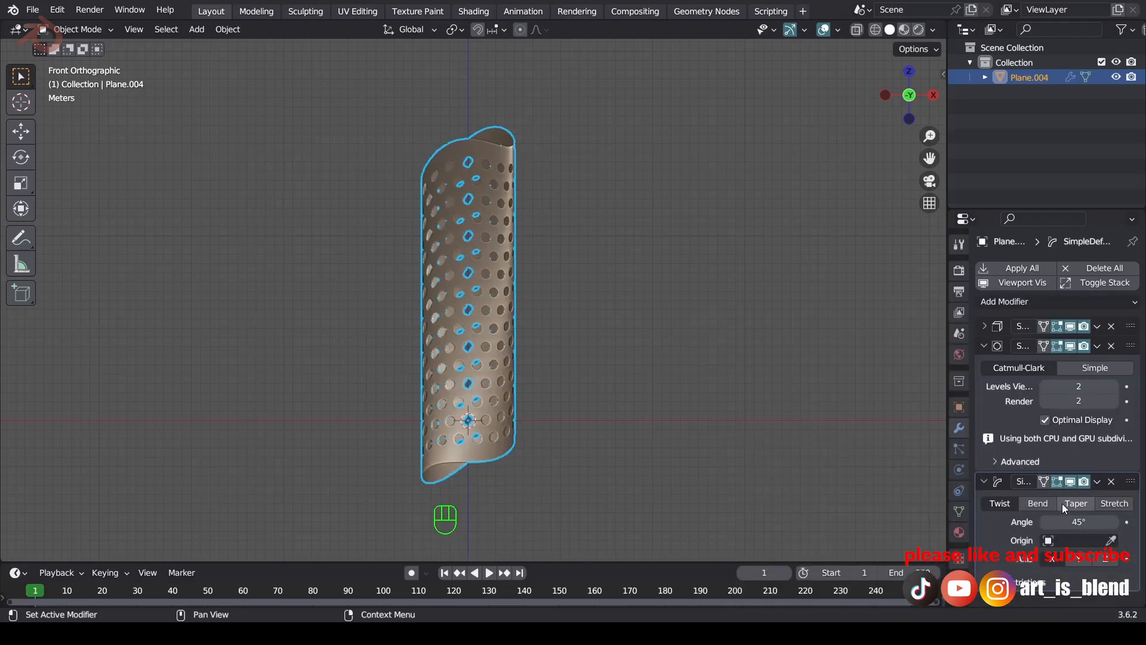
left_click(1044, 504)
middle_click_drag(684, 370, 543, 375)
mouse_move(1079, 504)
left_mouse_down()
mouse_move(1000, 504)
mouse_move(1063, 503)
left_mouse_up()
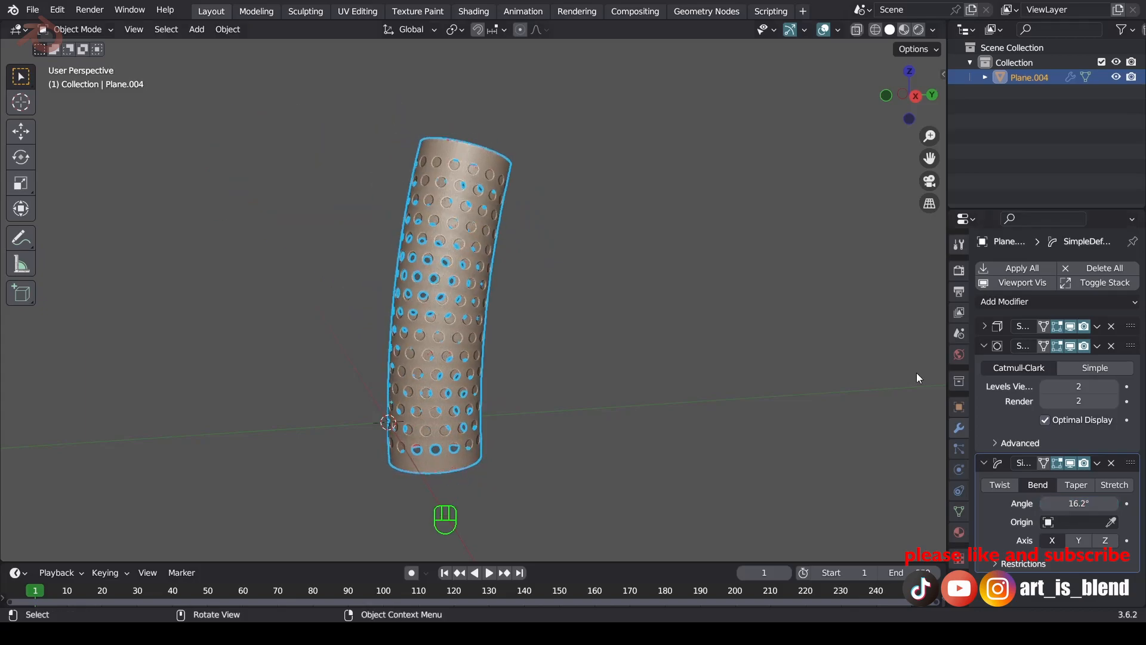
left_click(748, 249)
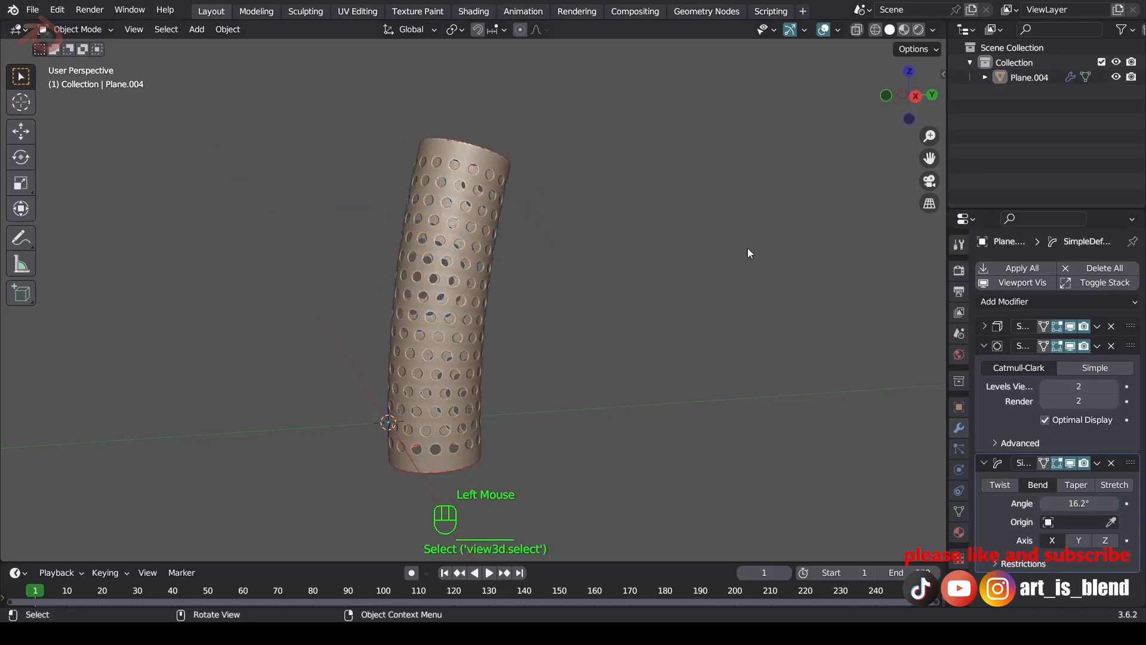
left_click(1111, 463)
middle_click_drag(605, 328, 628, 312, "shift")
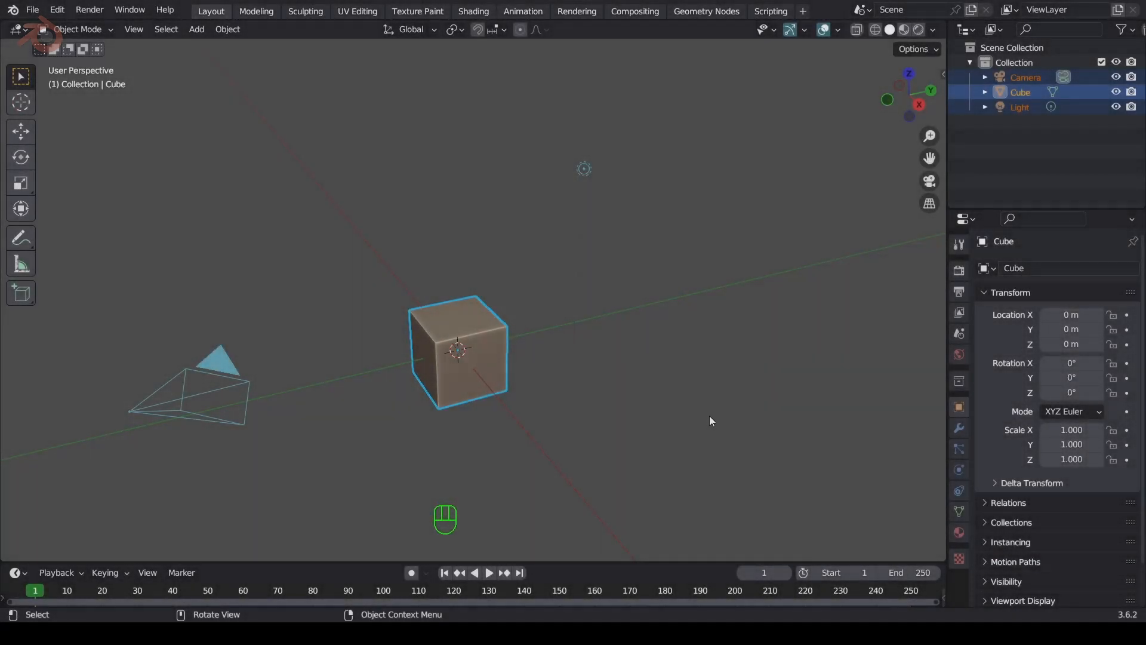
Delete the default camera, cube and light from the new scene and switch to the front view.
key("Delete")
key("KP_1")
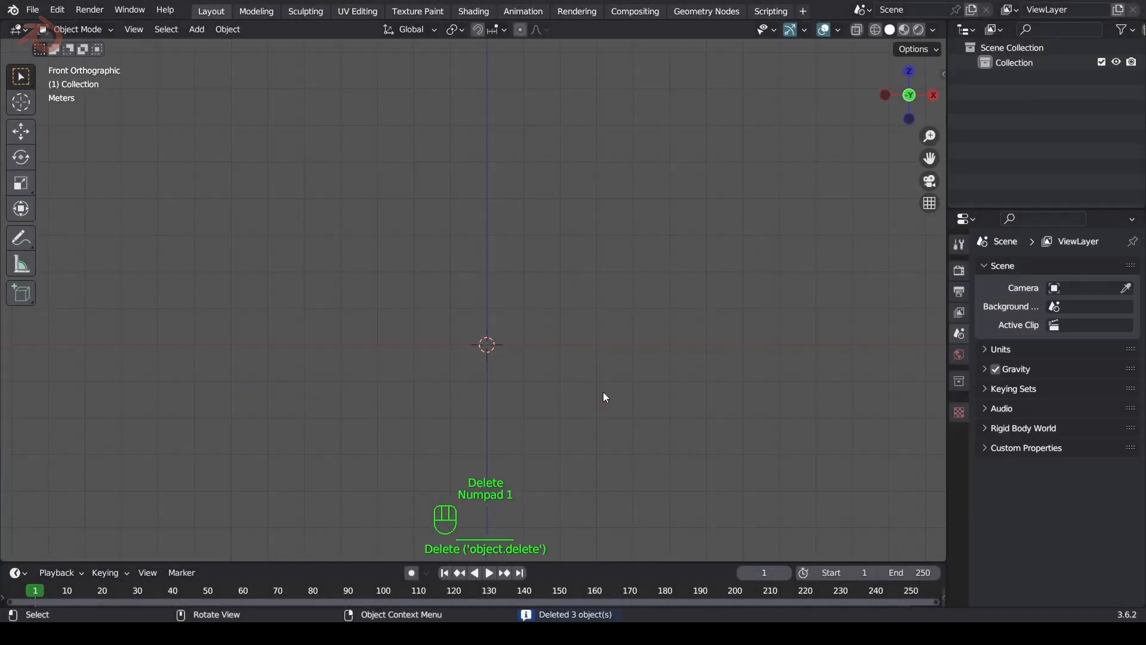
middle_click_drag(635, 388, 589, 347, "shift")
Add a cylinder mesh with a depth of 3 m and its cap fill type set to Nothing.
key("shift+a")
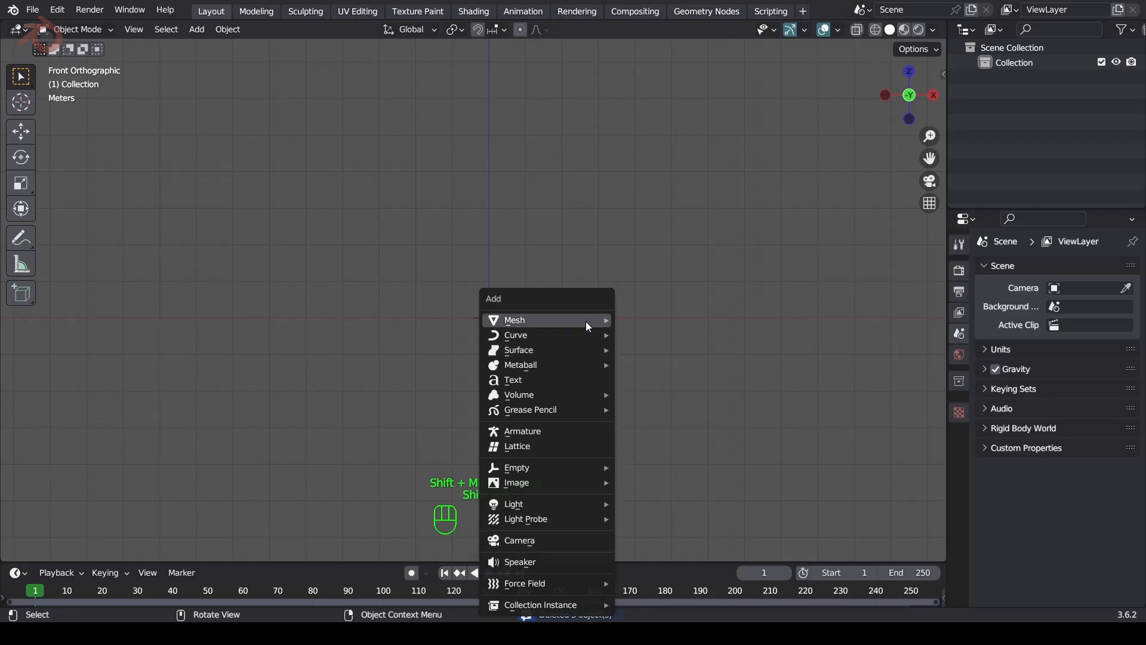
mouse_move(586, 320)
left_click(680, 75)
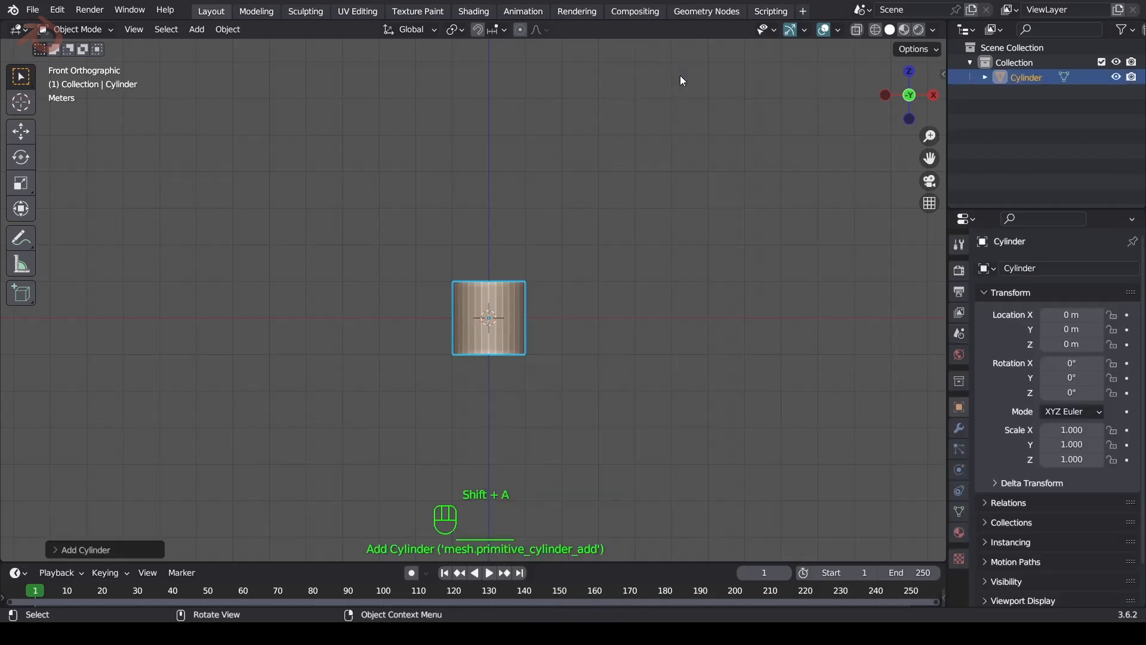
left_click(123, 550)
double_click(191, 404)
type("3")
key("Return")
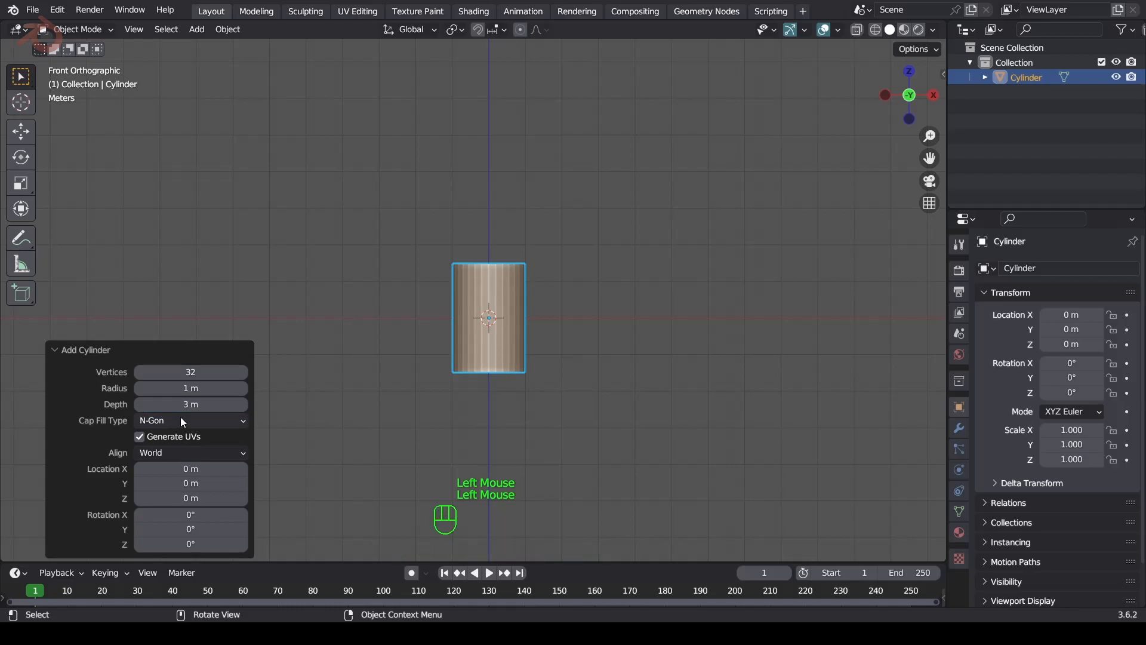
left_click(180, 416)
left_click(179, 438)
Cut 18 evenly spaced horizontal edge loops around the cylinder in Edit Mode.
scroll(482, 321, "up", 3)
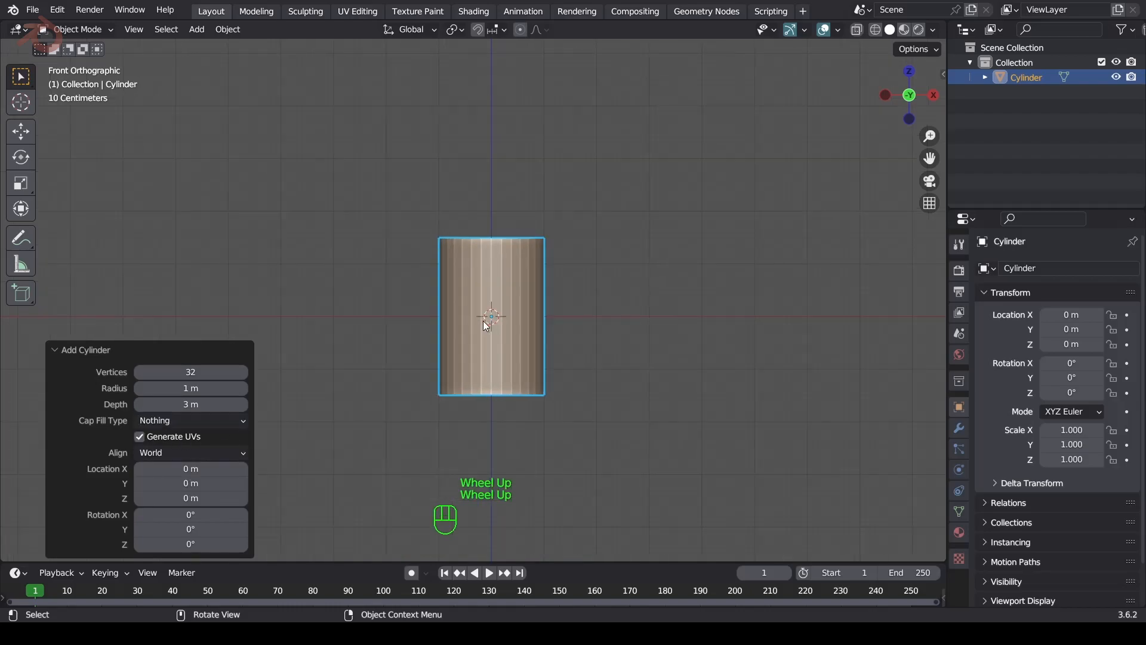
left_click(501, 327)
key("Tab")
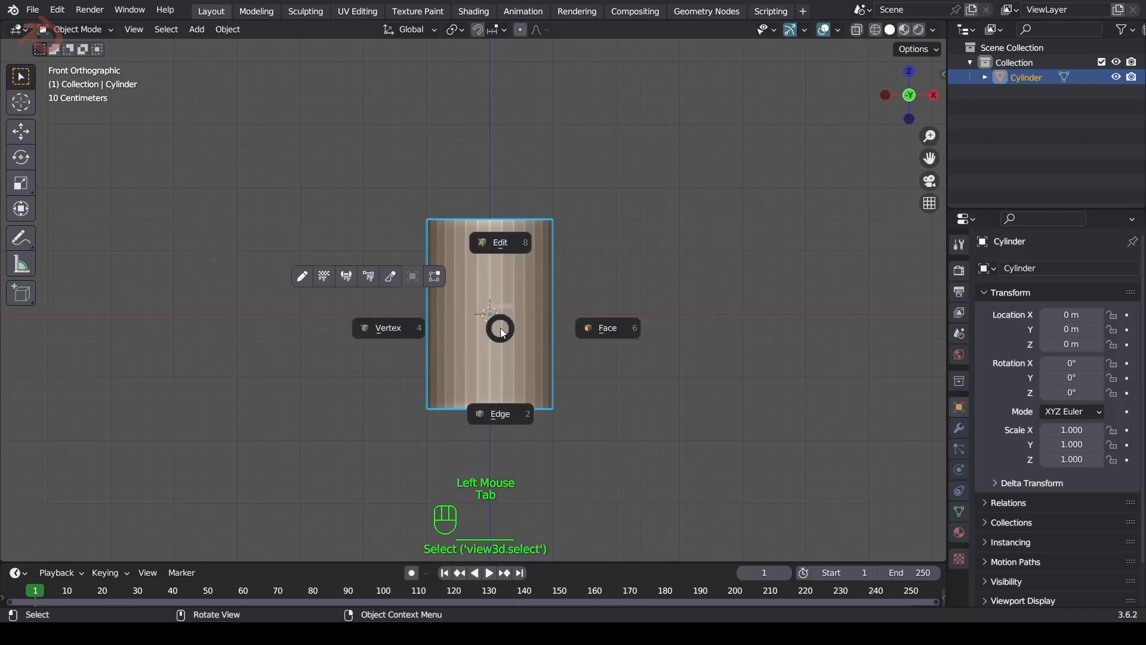
left_click(496, 399)
key("ctrl+r")
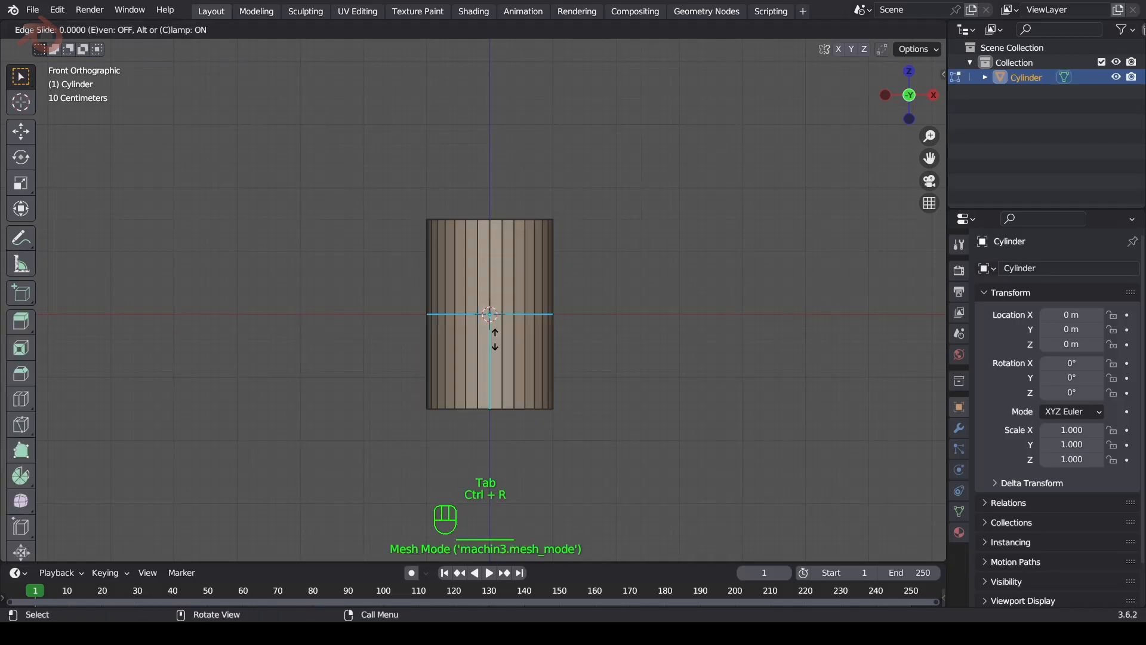
left_click(496, 339)
left_click(167, 415)
type("18")
key("Return")
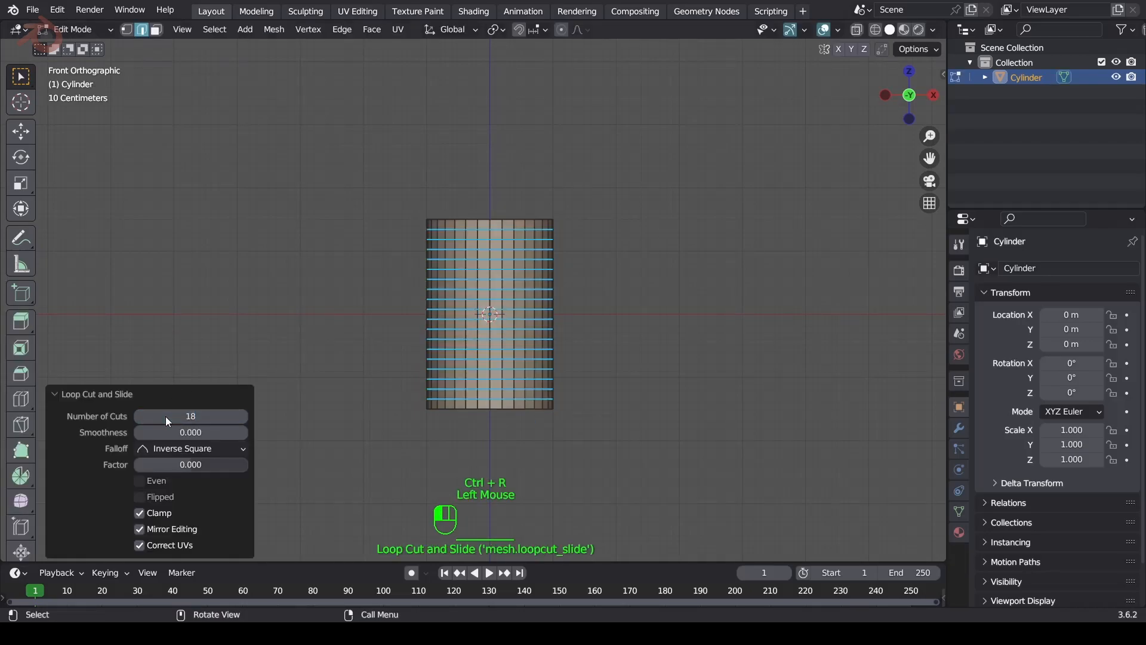
Poke all of the cylinder's faces and convert the resulting triangles to quads to form a diamond grid.
left_click(575, 294)
key("a")
key("3")
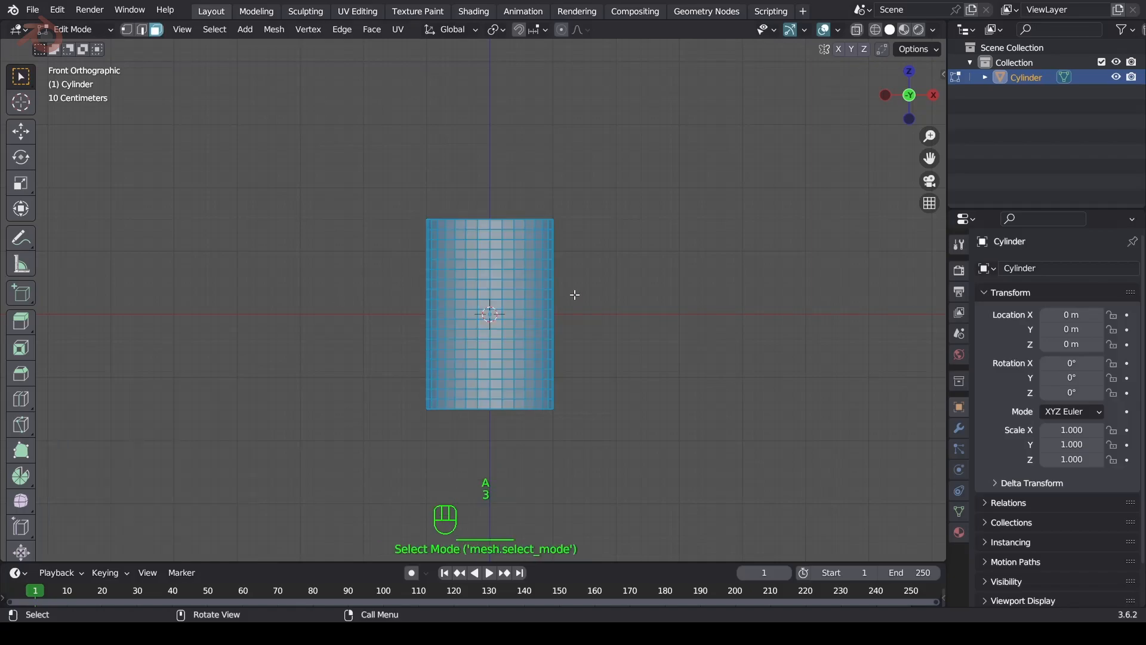
scroll(430, 118, "up", 2)
middle_click_drag(358, 36, 392, 33, "shift")
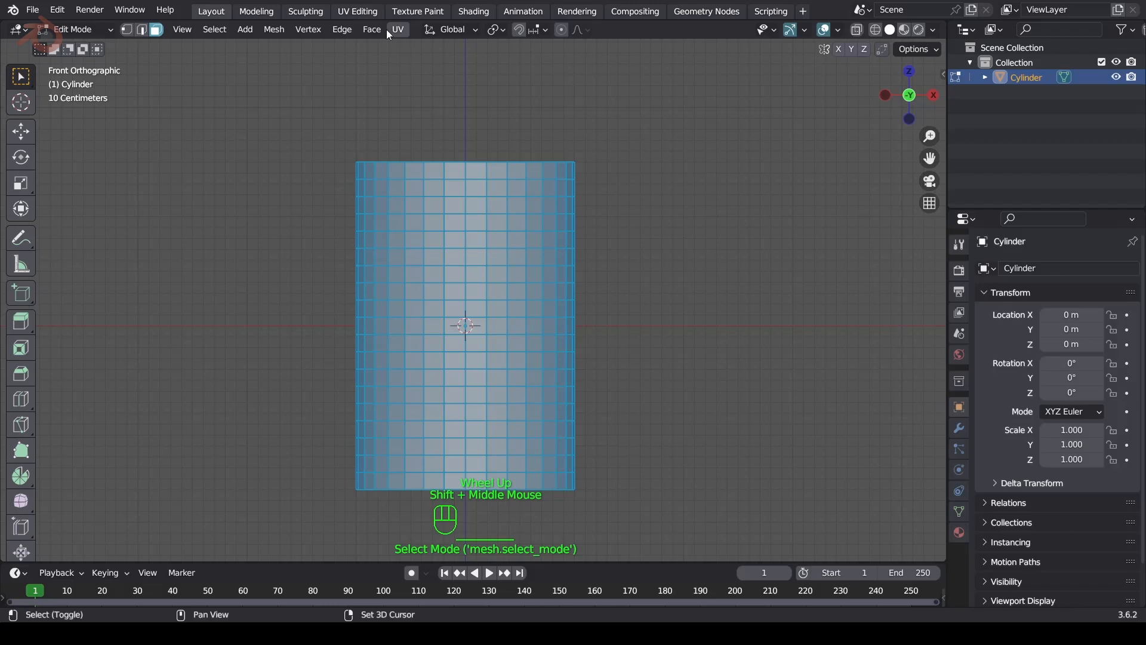
left_click(375, 29)
left_click(424, 116)
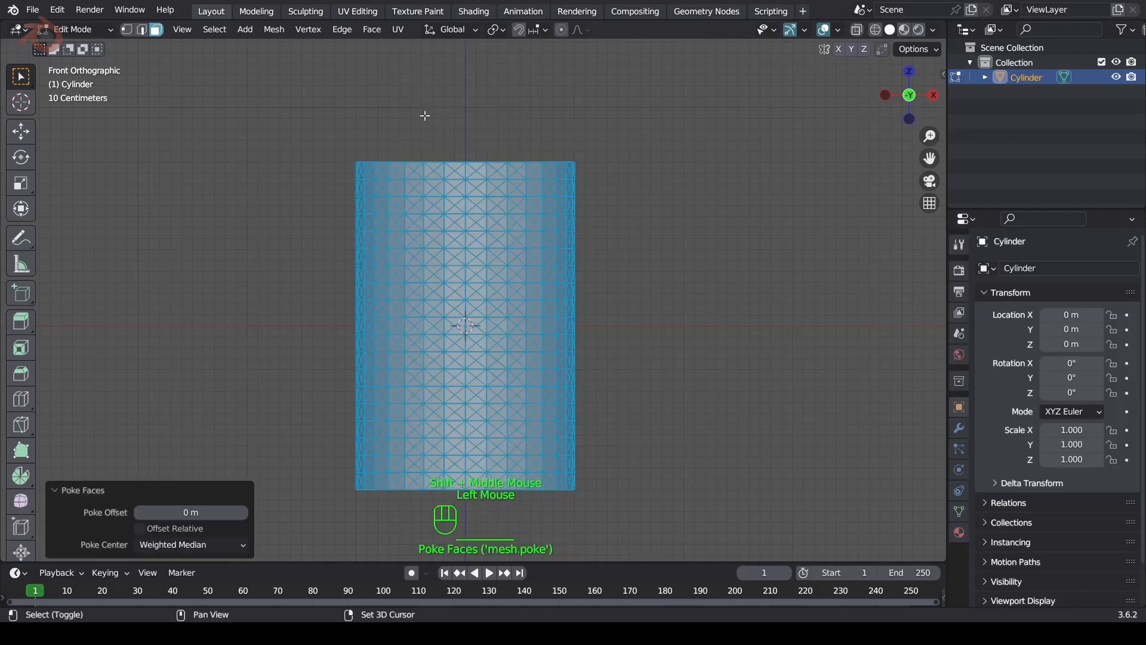
left_click(375, 29)
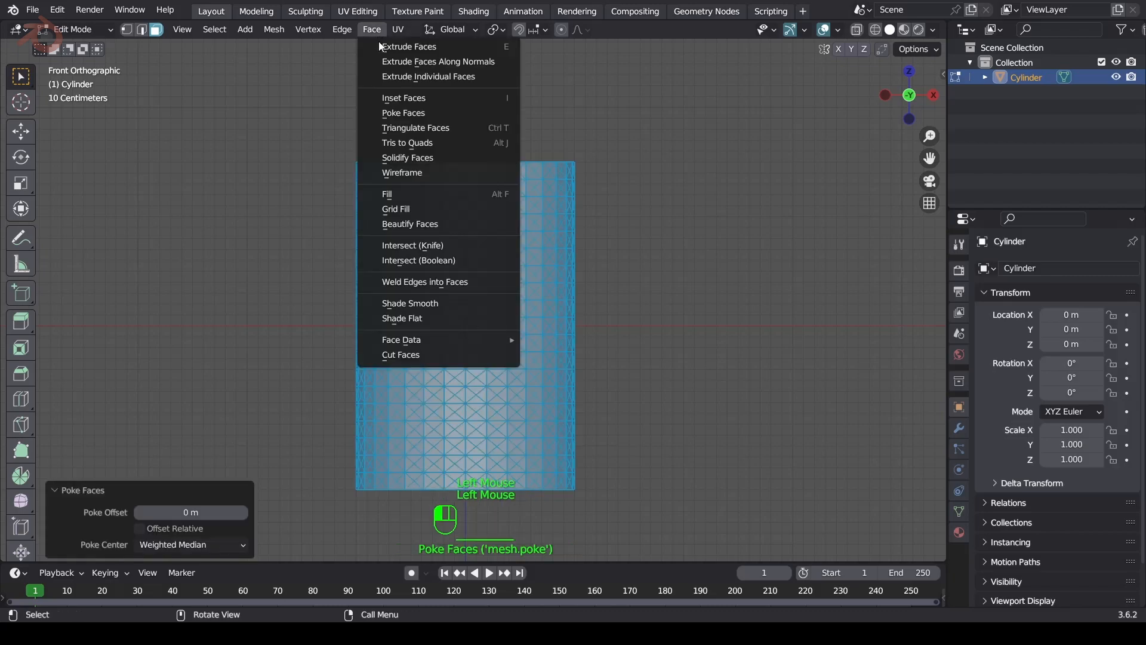
left_click(408, 143)
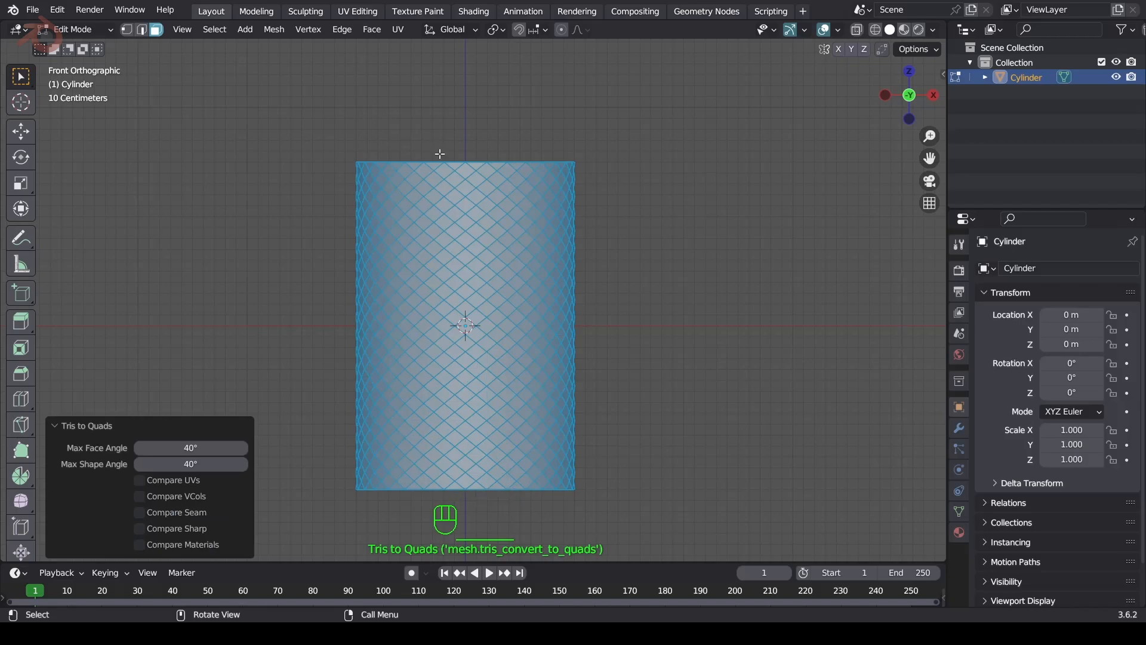
Extrude the cylinder's top and bottom boundary edge loops and scale them by 1.1 along Z to form plain rim bands.
double_click(451, 162)
key("2")
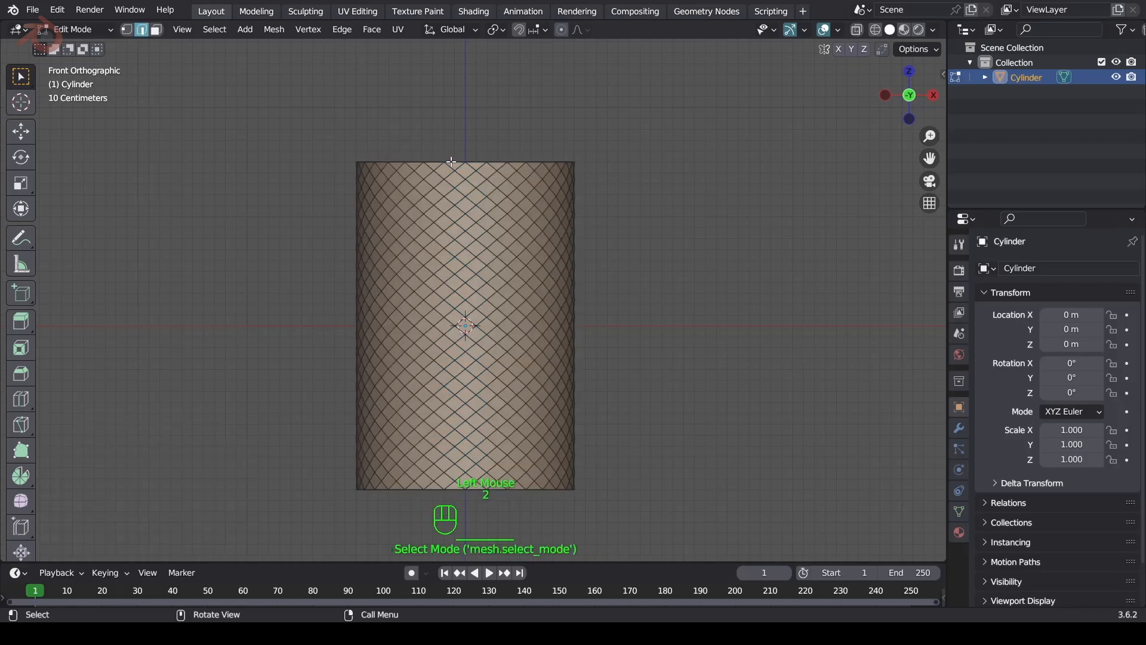
double_click(550, 490, "shift")
middle_click_drag(578, 494, 581, 464, "shift")
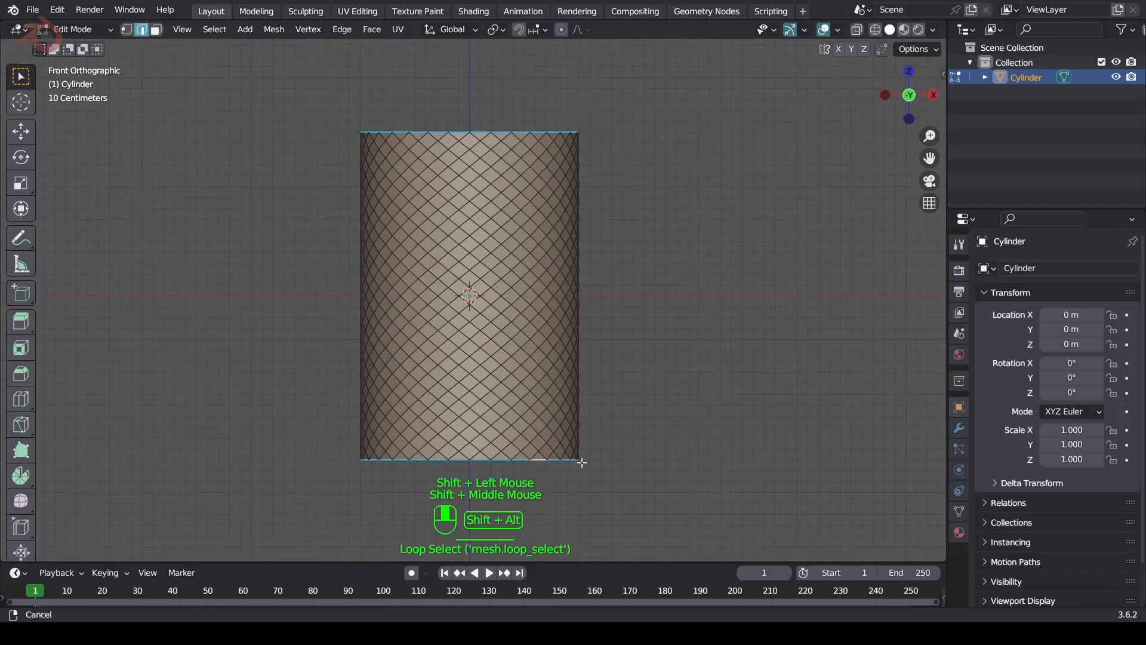
key("s")
right_click(626, 461)
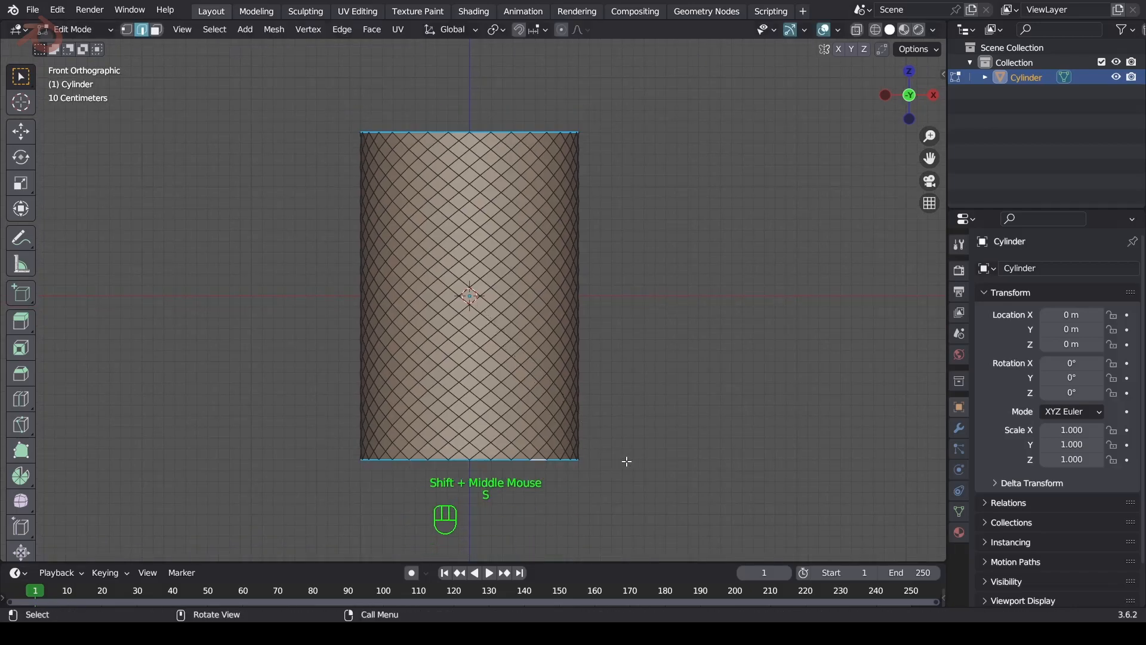
key("e")
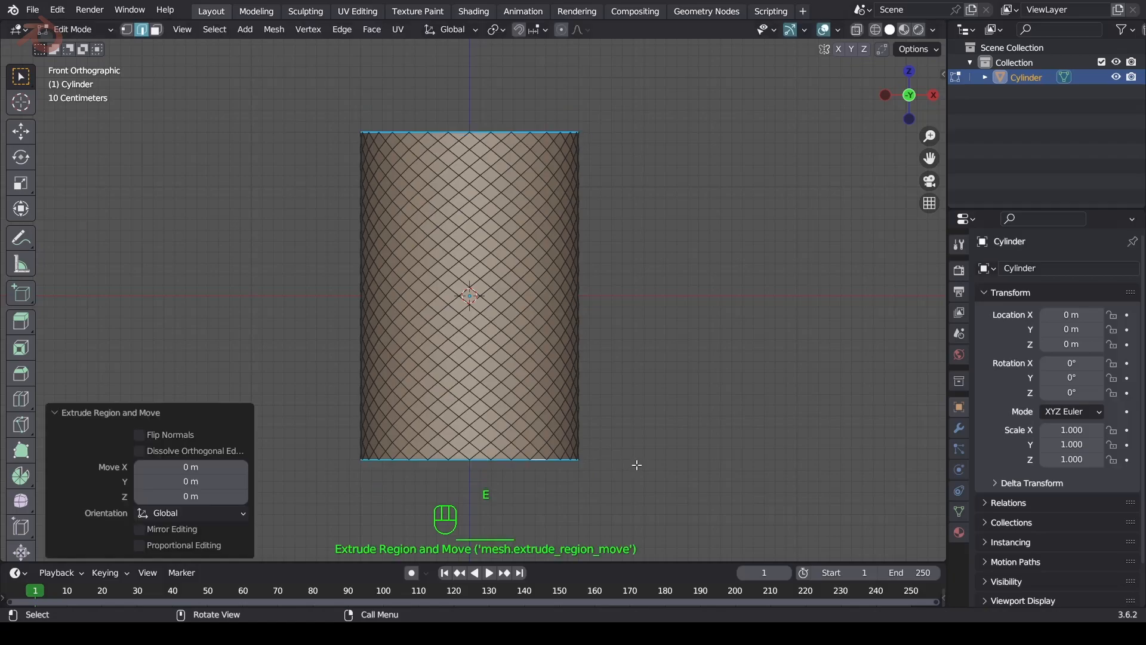
key("s")
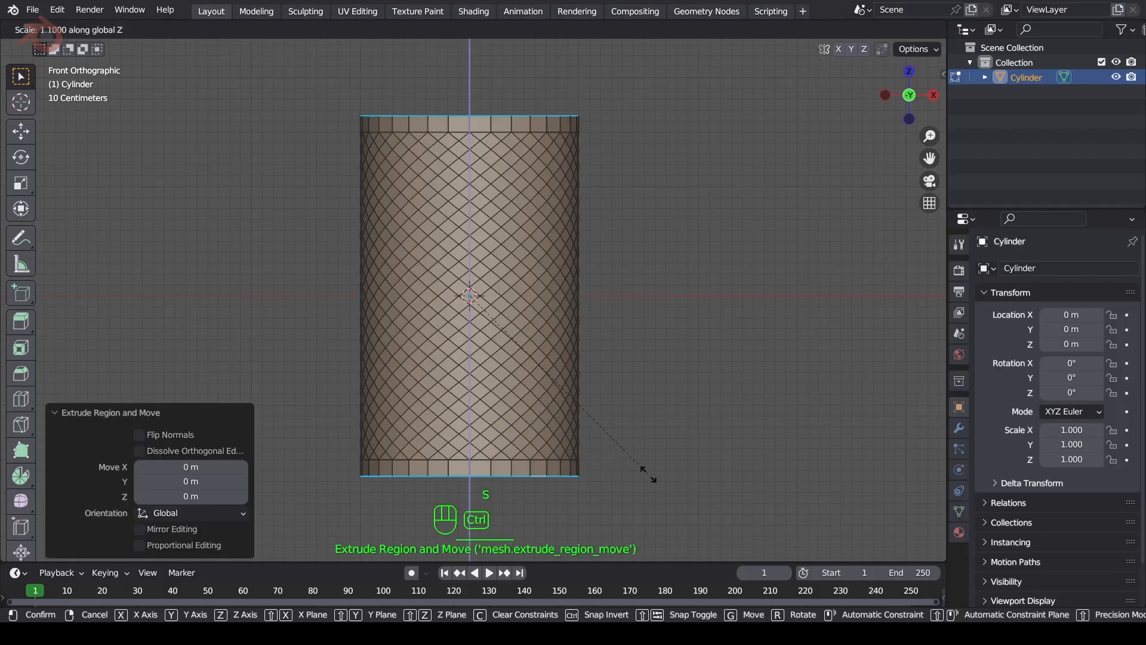
left_click(650, 476)
Add centred vertical loop cuts to the upper band's faces from the front middle towards the +X side, aligned with the diamond grid.
scroll(505, 230, "up", 3)
middle_click_drag(464, 138, 483, 173, "shift")
scroll(483, 173, "up", 3)
key("ctrl+r")
left_click(487, 146)
right_click(507, 144)
key("ctrl+r")
left_click(540, 146)
right_click(609, 151)
key("ctrl+r")
left_click(612, 151)
right_click(612, 150)
key("ctrl+r")
left_click(663, 149)
right_click(664, 151)
key("ctrl+r")
right_click(716, 149)
key("ctrl+r")
left_click(761, 149)
right_click(763, 149)
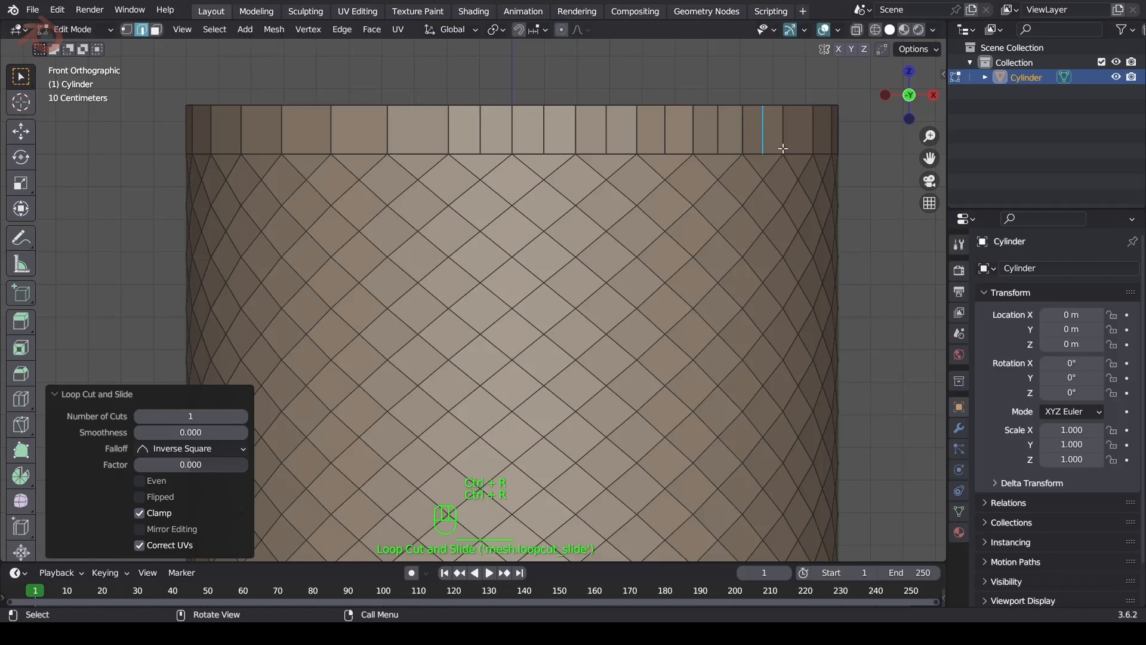
key("ctrl+r")
left_click(794, 147)
right_click(793, 147)
Add centred vertical loop cuts to the upper band's remaining undivided faces on the front's -X half.
key("ctrl+r")
left_click(417, 148)
right_click(417, 148)
key("ctrl+r")
left_click(308, 150)
right_click(304, 151)
key("ctrl+r")
left_click(261, 152)
right_click(258, 151)
key("ctrl+r")
left_click(229, 151)
right_click(228, 152)
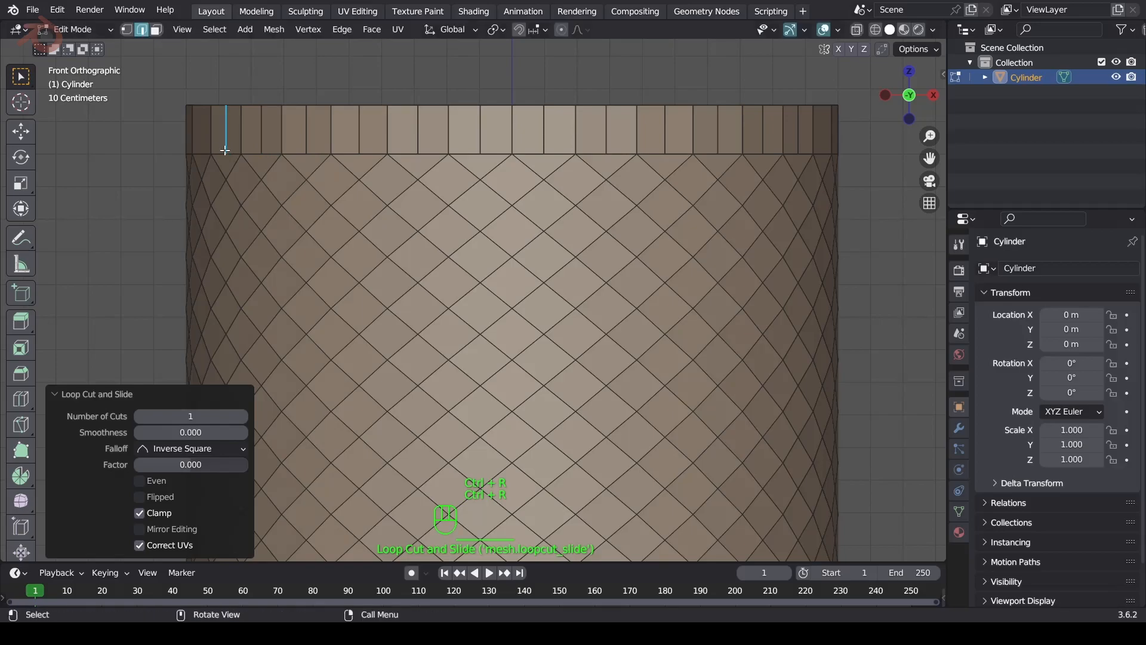
From the right side view, add centred vertical loop cuts to the next two undivided upper band faces up to the middle.
key("KP_3")
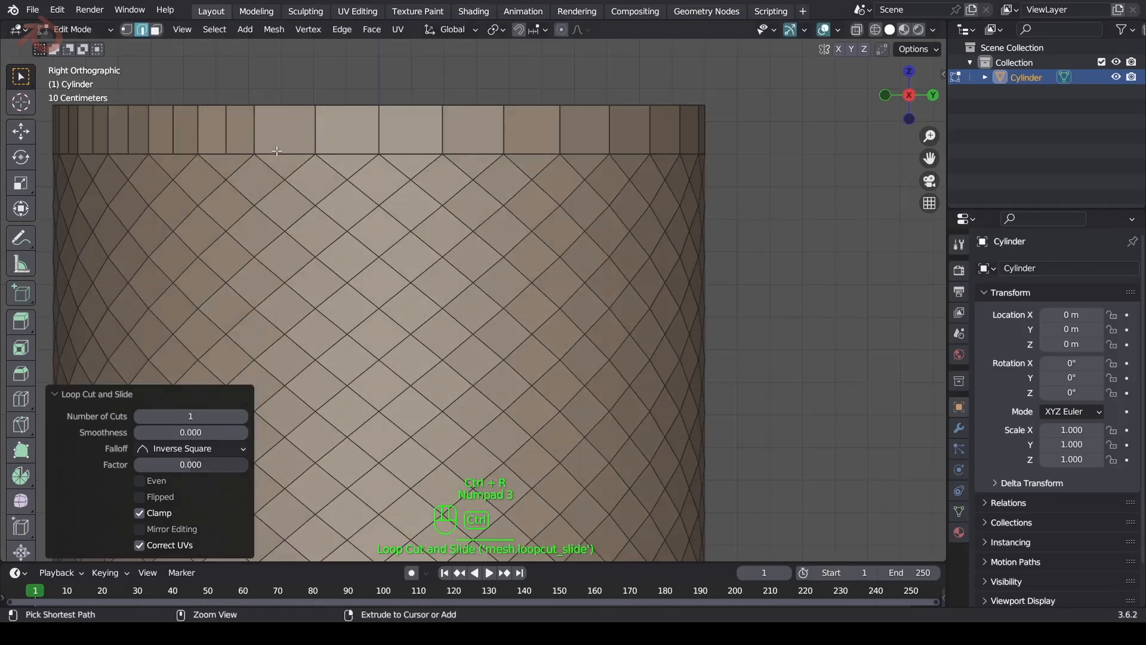
key("ctrl+e")
key("ctrl+e")
key("Escape")
key("ctrl+r")
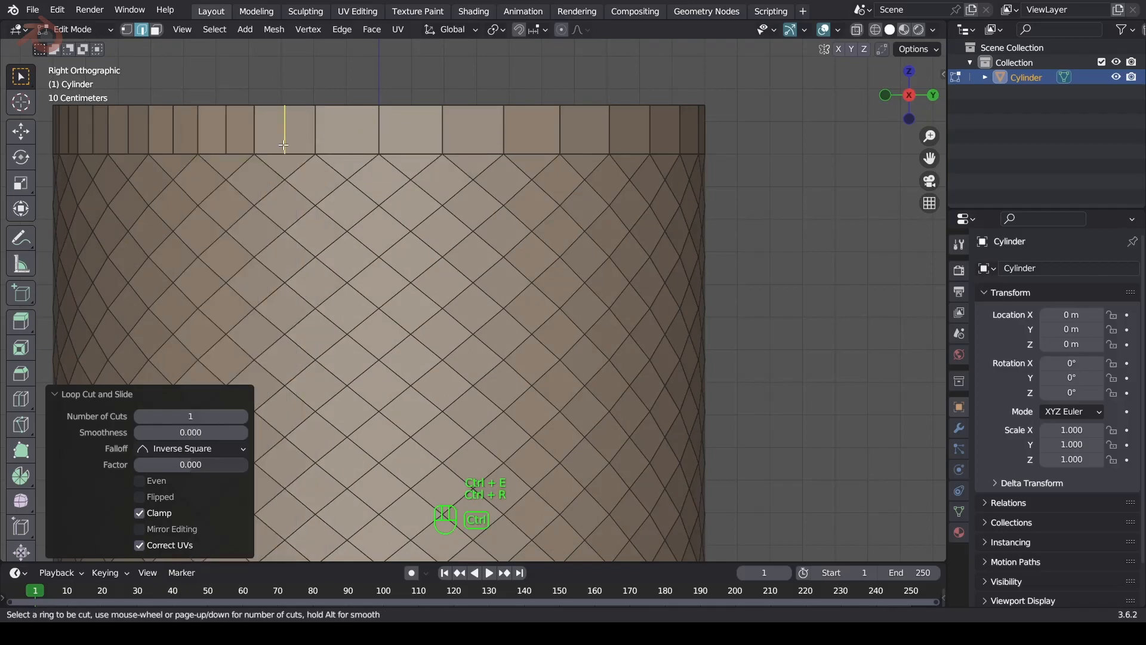
double_click(279, 144)
key("ctrl+r")
left_click(355, 146)
left_click(353, 146)
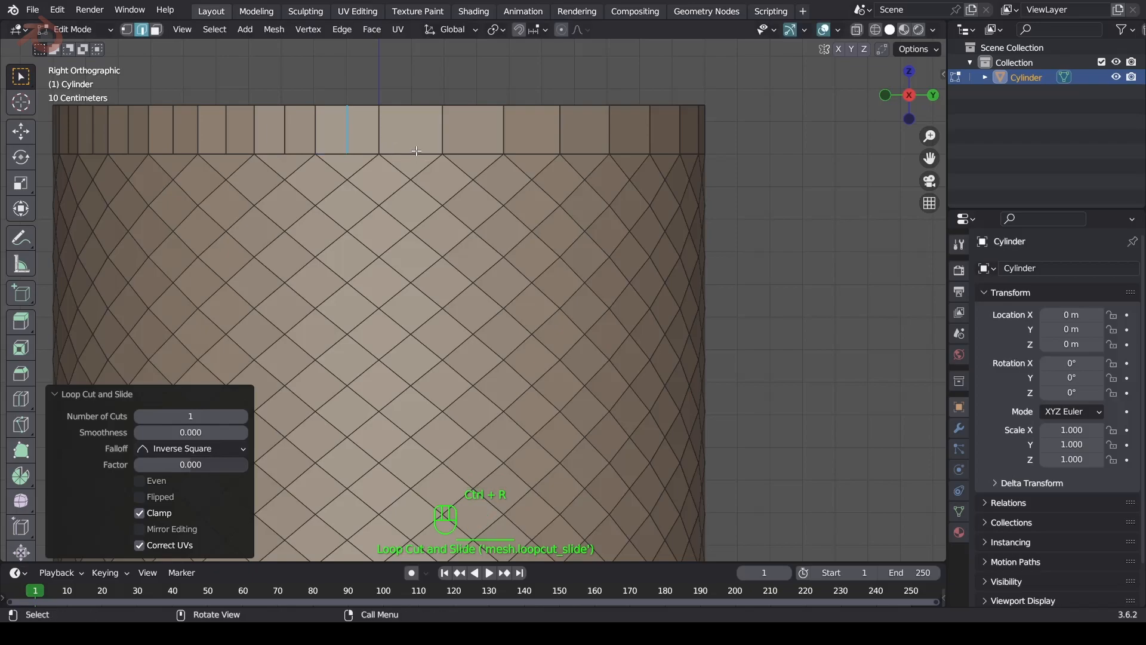
From the left side view, add centred vertical loop cuts to the two undivided upper band faces next to the cut ones.
key("ctrl+KP_3")
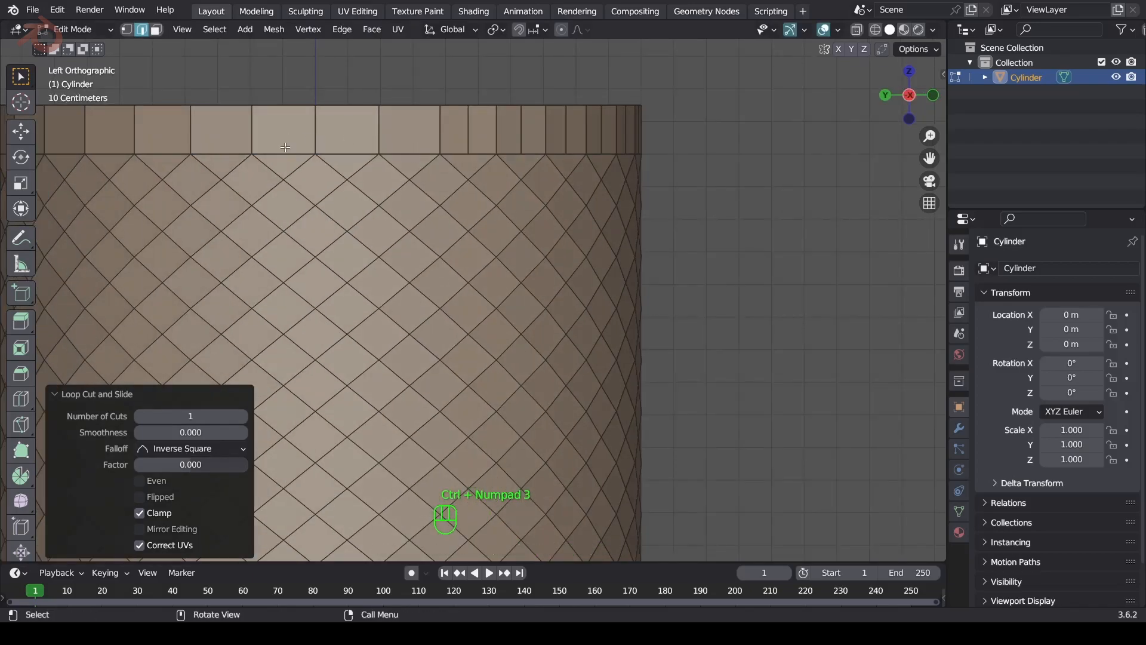
middle_click_drag(315, 179, 488, 195, "shift")
key("ctrl+r")
left_click(522, 166)
right_click(522, 165)
key("ctrl+r")
left_click(583, 165)
right_click(583, 165)
scroll(582, 305, "down", 2)
middle_click_drag(582, 305, 565, 226, "shift")
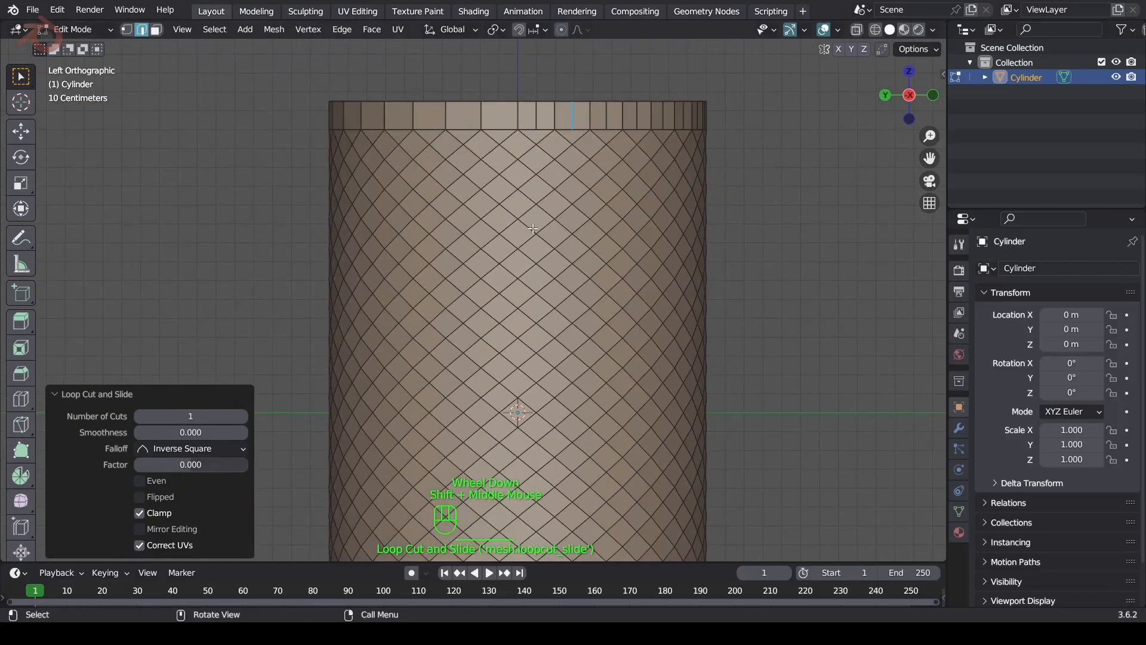
Symmetrize the whole mesh with the direction set to -Y to +Y.
key("a")
left_click(275, 30)
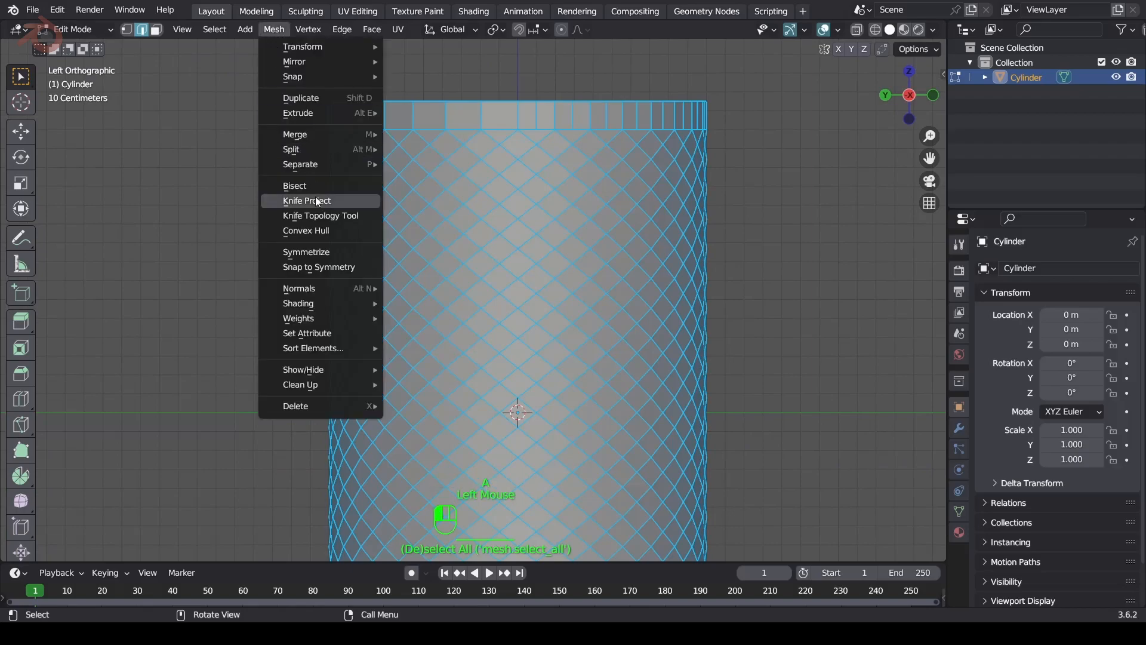
left_click(318, 252)
left_click(152, 529)
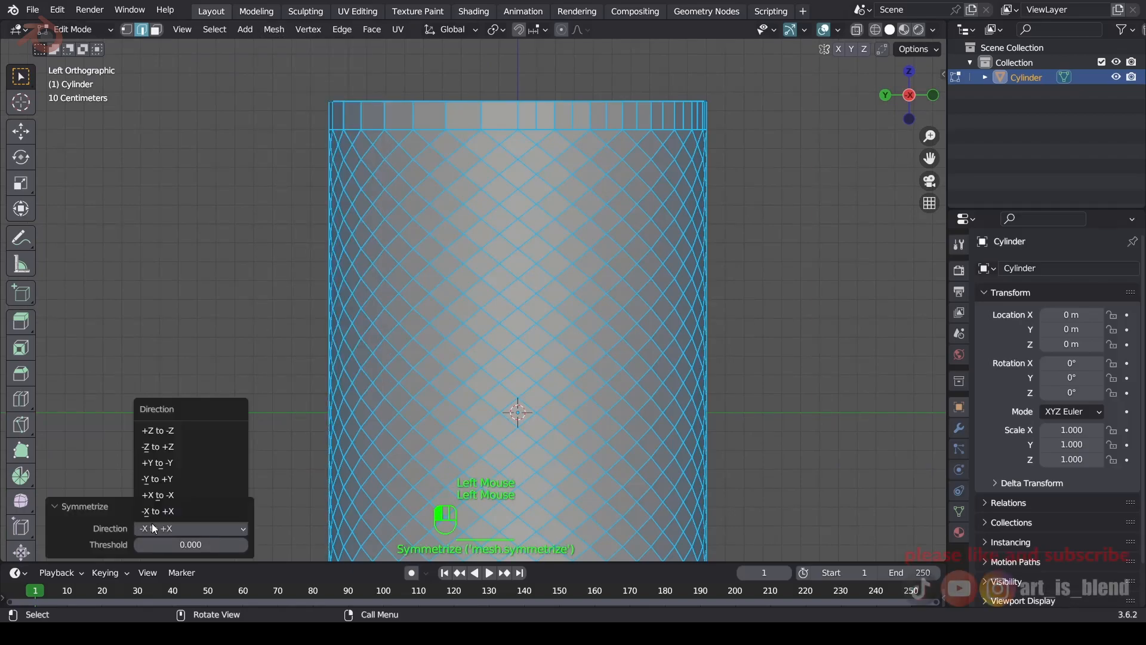
left_click(151, 475)
left_click(181, 369)
Symmetrize the whole mesh again with the direction set to +Z to -Z, then clear the selection.
key("a")
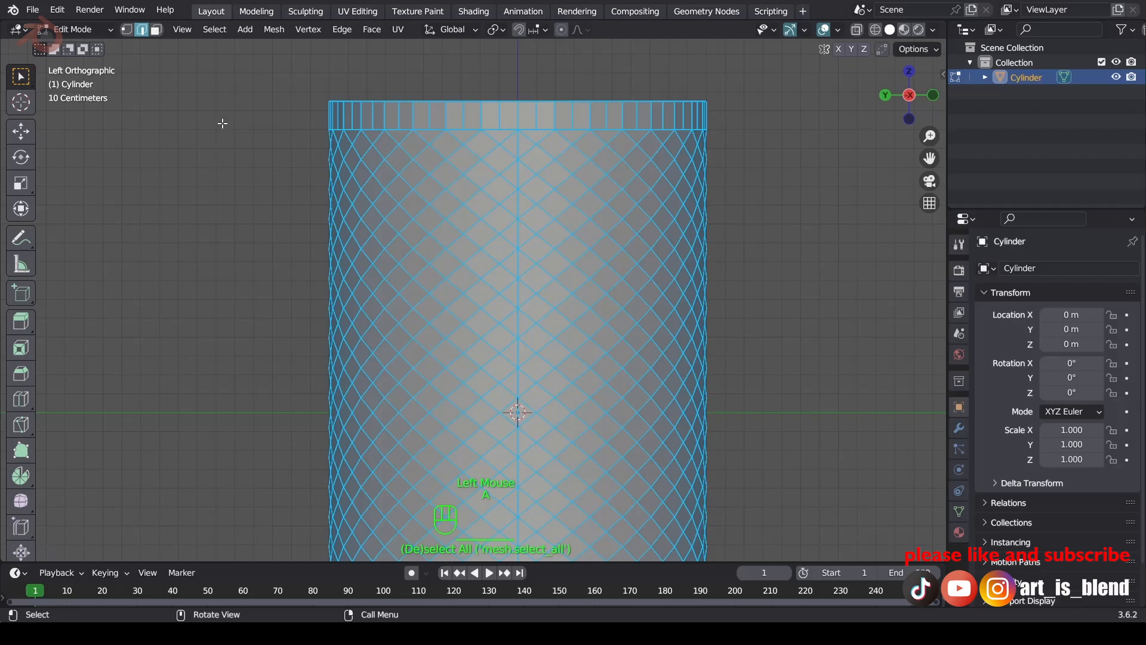
left_click(272, 29)
left_click(329, 253)
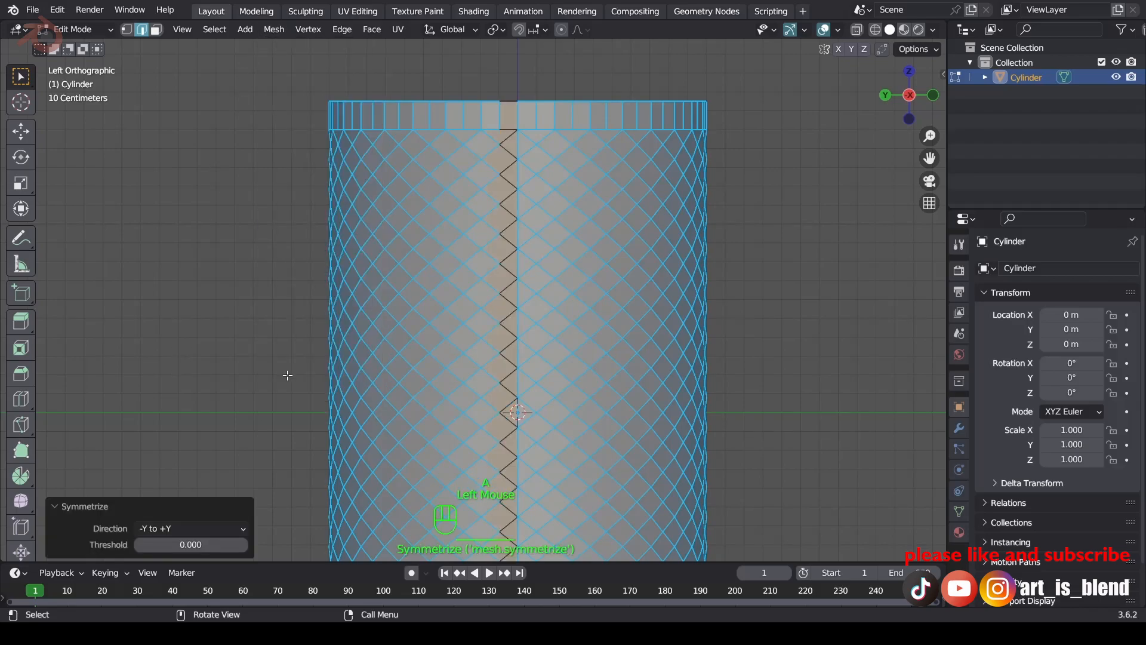
left_click(159, 532)
left_click(159, 430)
scroll(553, 415, "down", 3)
middle_click_drag(553, 416, 556, 303, "shift")
left_click(699, 363)
left_click(629, 349)
Select the vertical seam edges between the two rim bands on the cylinder's -X side and dissolve them.
scroll(535, 256, "up", 2)
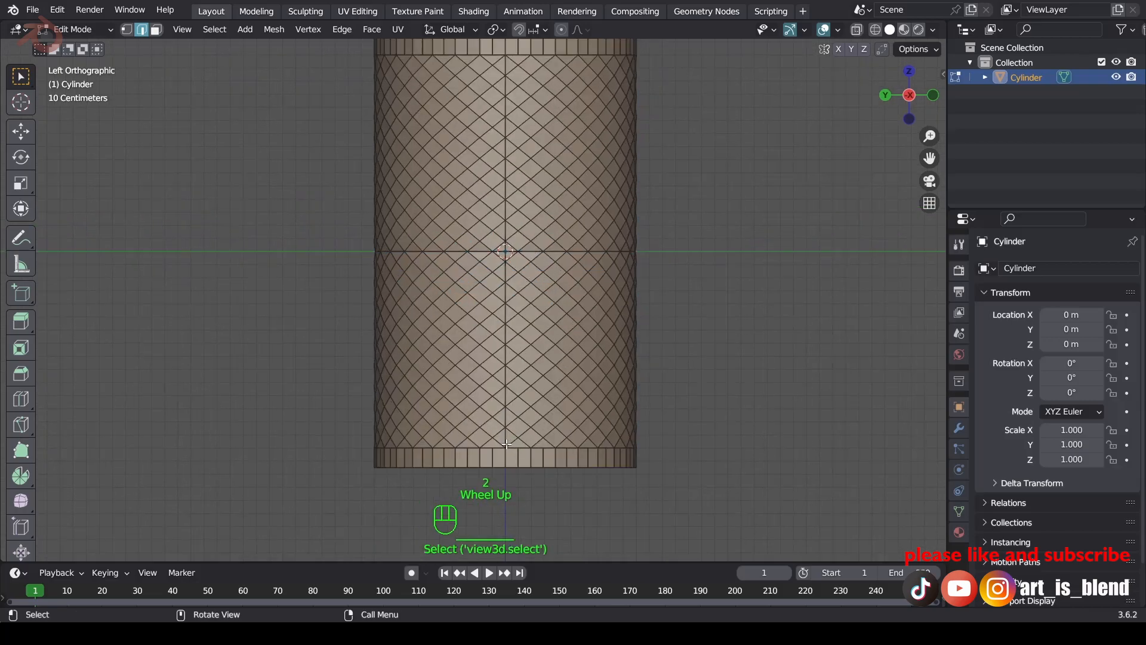
middle_click_drag(523, 427, 509, 518, "shift")
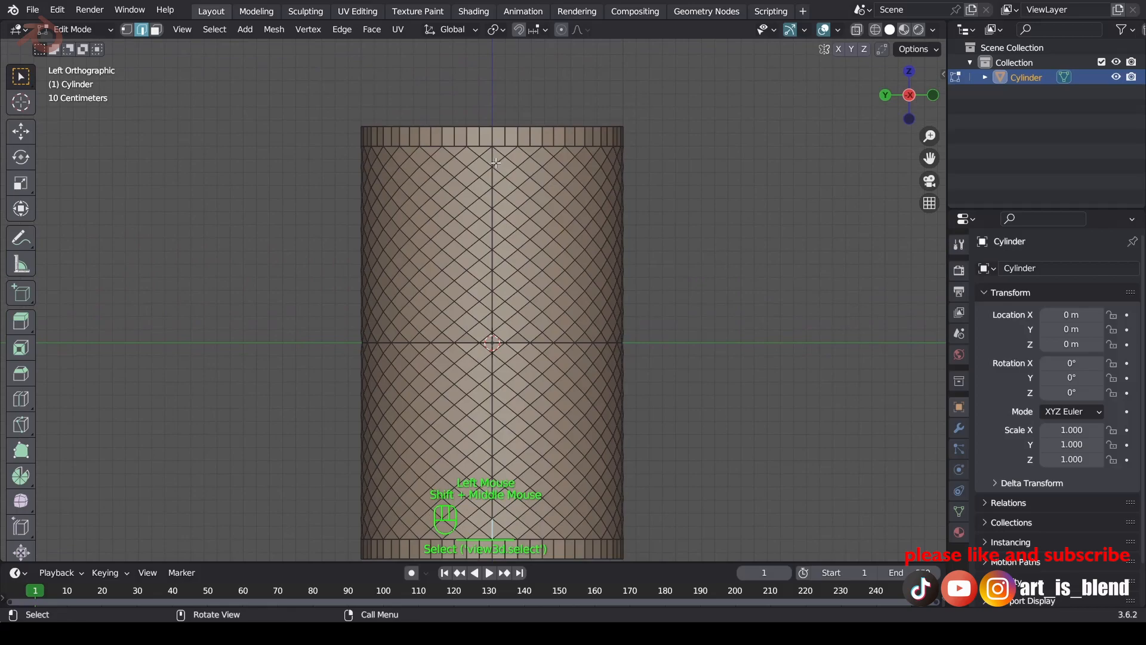
left_click(496, 164, "ctrl")
key("ctrl+x")
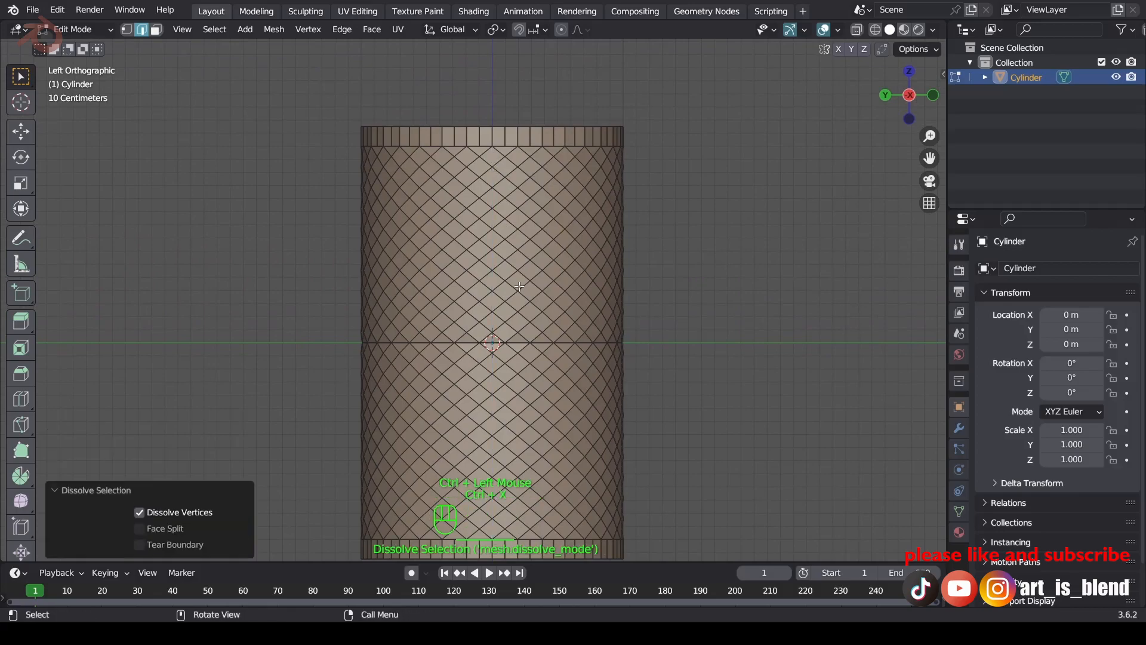
Select the horizontal seam edges around the cylinder's mid-height by shortest path and dissolve them.
left_click(517, 344)
middle_click_drag(528, 342, 457, 353)
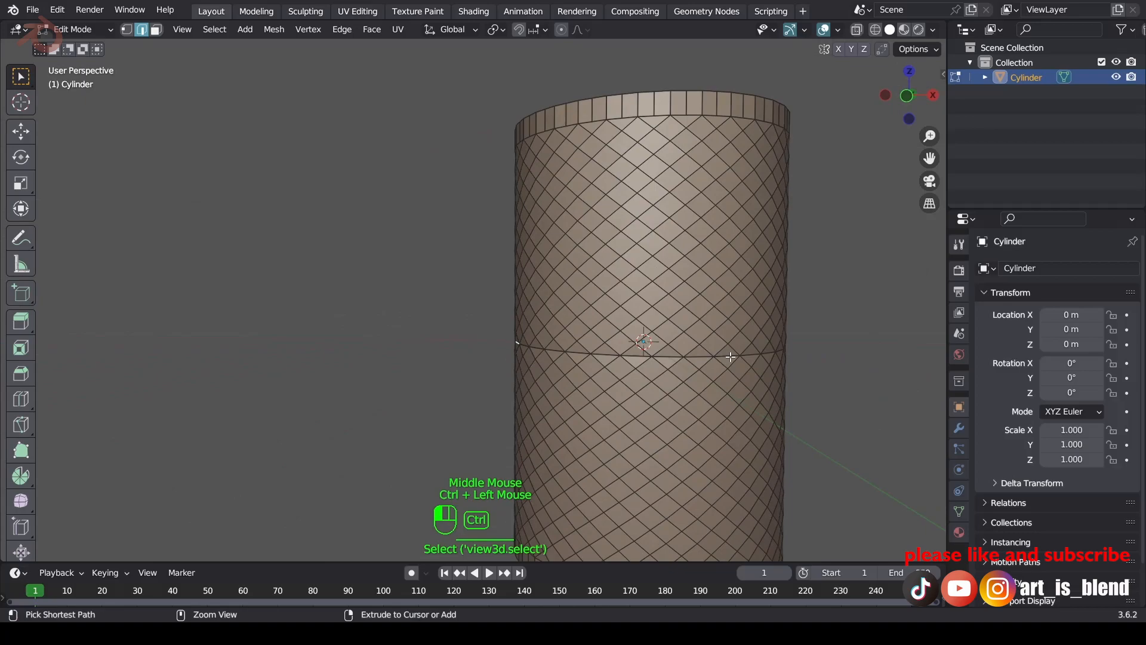
left_click(731, 357, "ctrl")
middle_click_drag(731, 357, 423, 411)
left_click(480, 403, "ctrl")
middle_click_drag(592, 402, 411, 399)
left_click(412, 422, "ctrl")
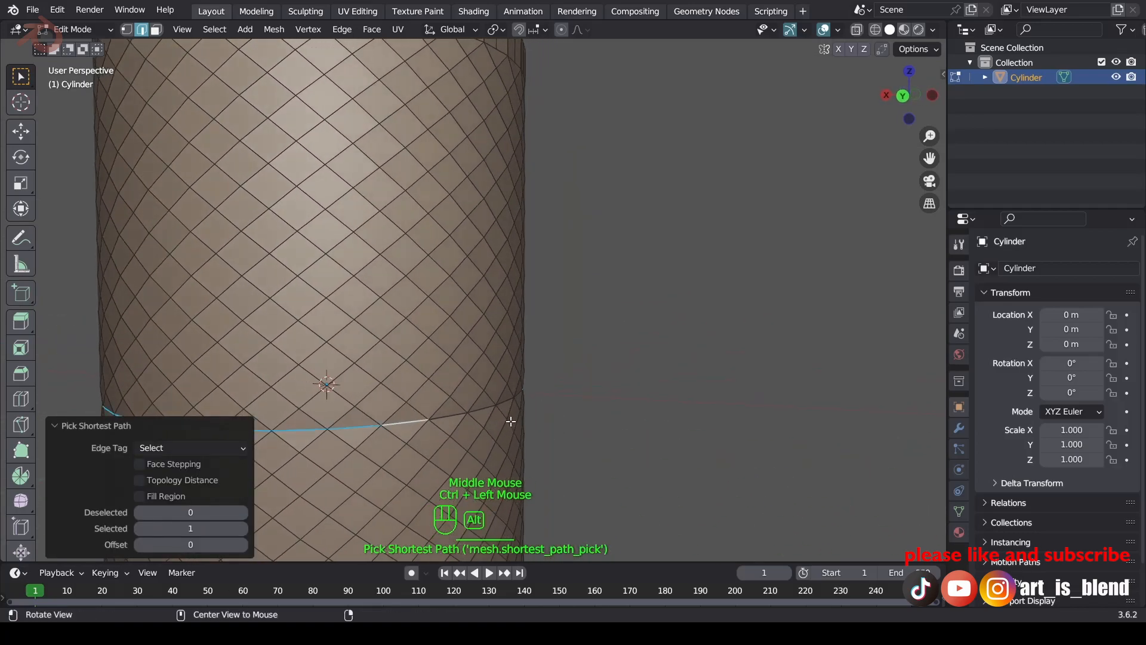
middle_click_drag(509, 421, 430, 417)
left_click(400, 418, "ctrl")
key("ctrl+x")
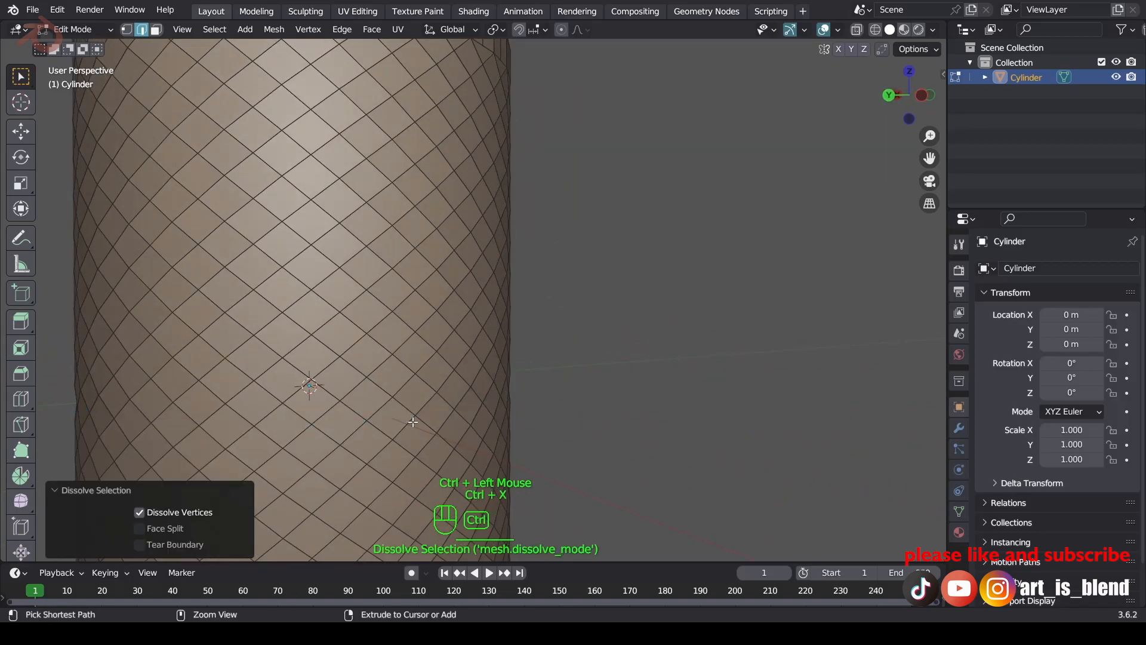
scroll(413, 422, "down", 5)
middle_click_drag(413, 421, 497, 427)
scroll(501, 415, "up", 2)
left_click(504, 413)
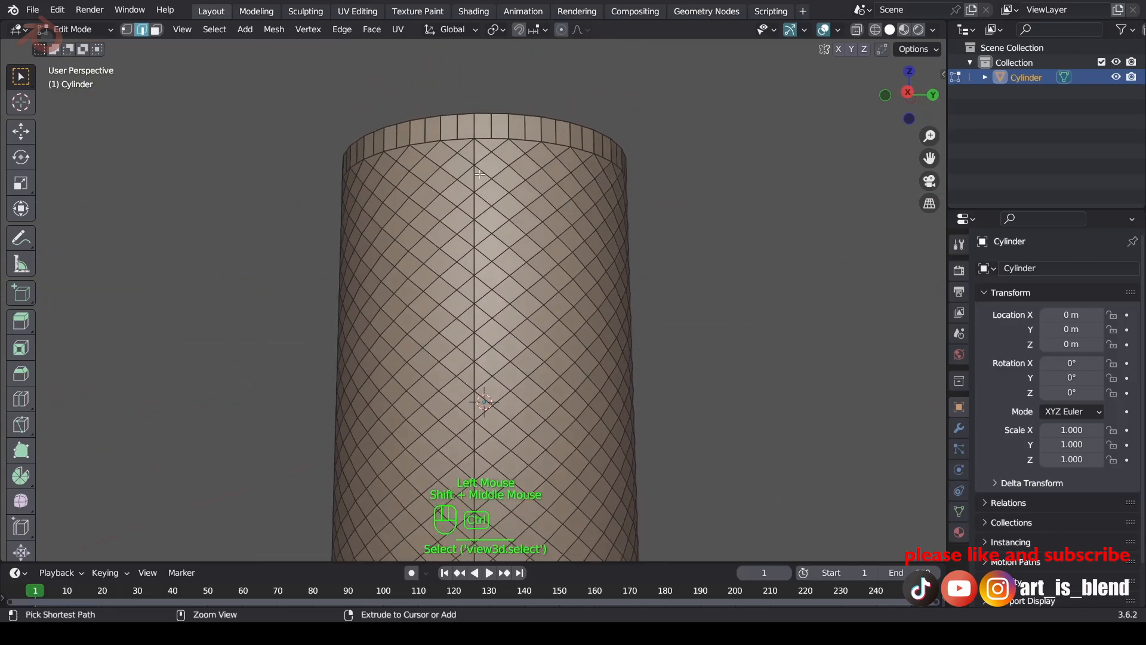
left_click(476, 157, "ctrl")
key("ctrl+z")
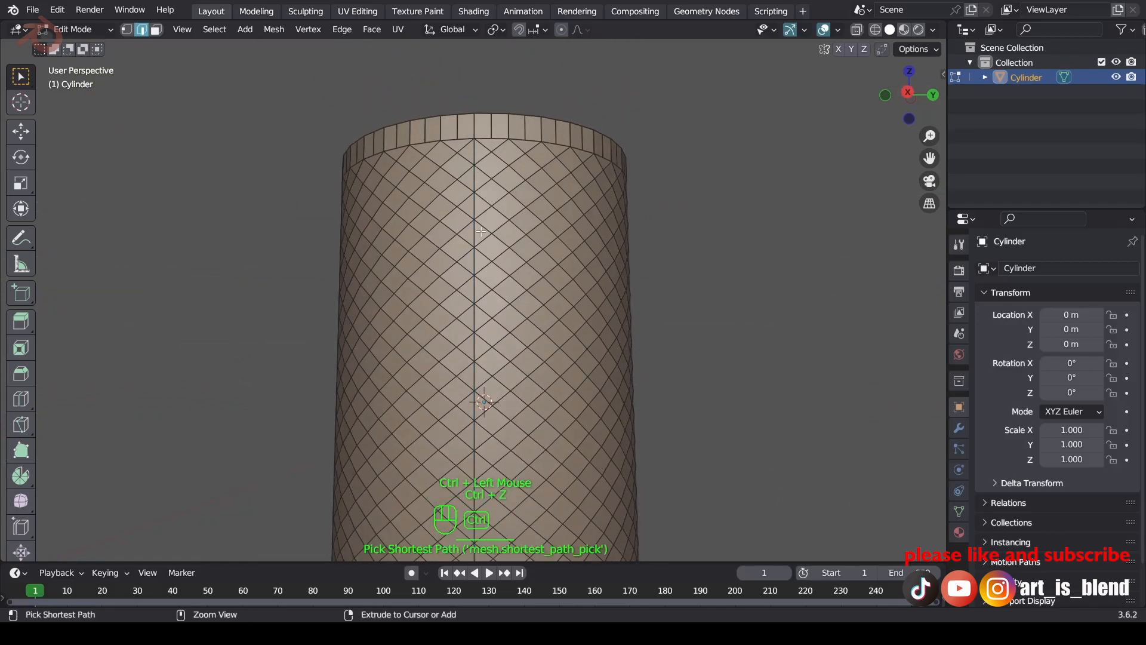
key("ctrl+z")
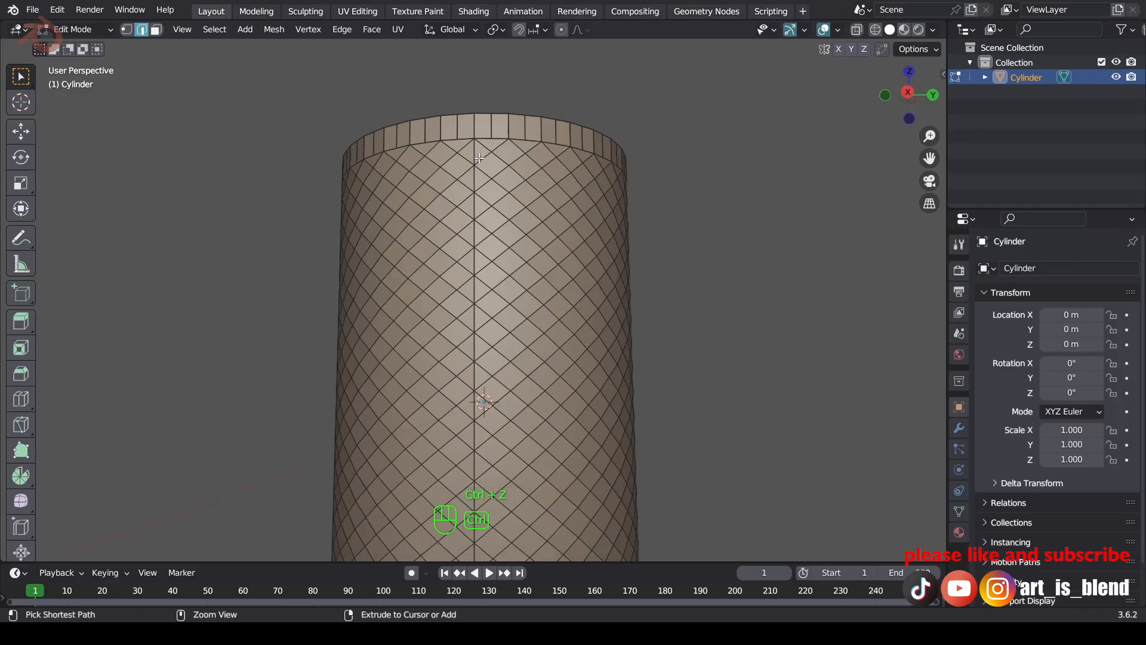
Select the vertical seam edges from the upper to the lower rim band on the +X side and dissolve them.
left_click(478, 157)
middle_click_drag(484, 394, 513, 278, "shift")
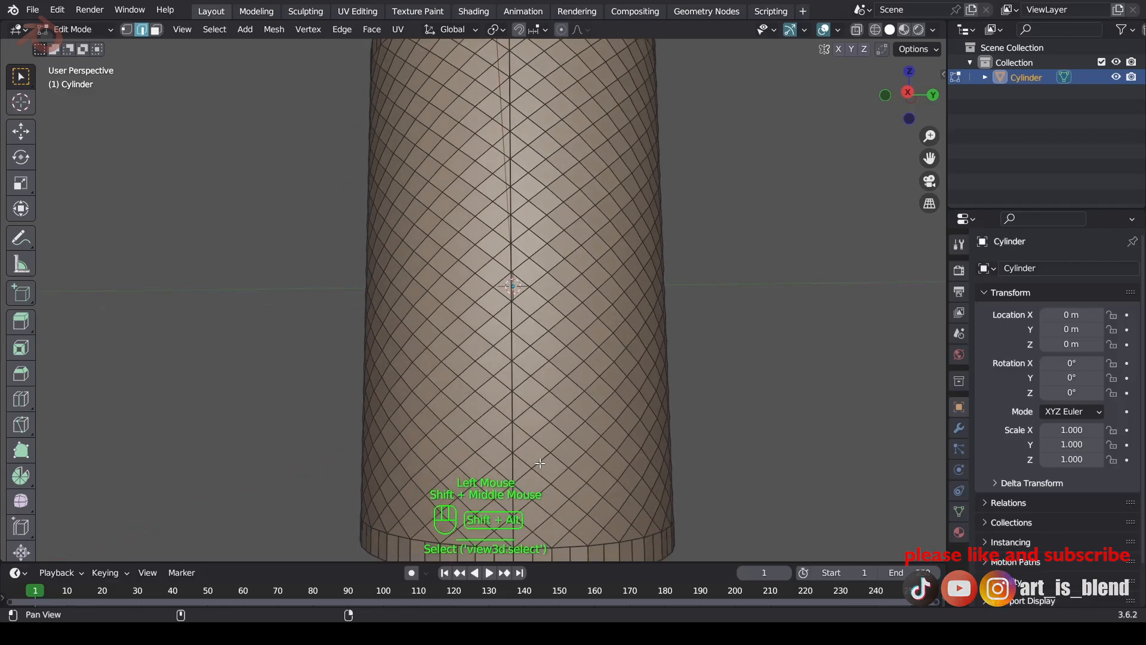
middle_click_drag(539, 463, 541, 370, "shift")
left_click(512, 409, "ctrl")
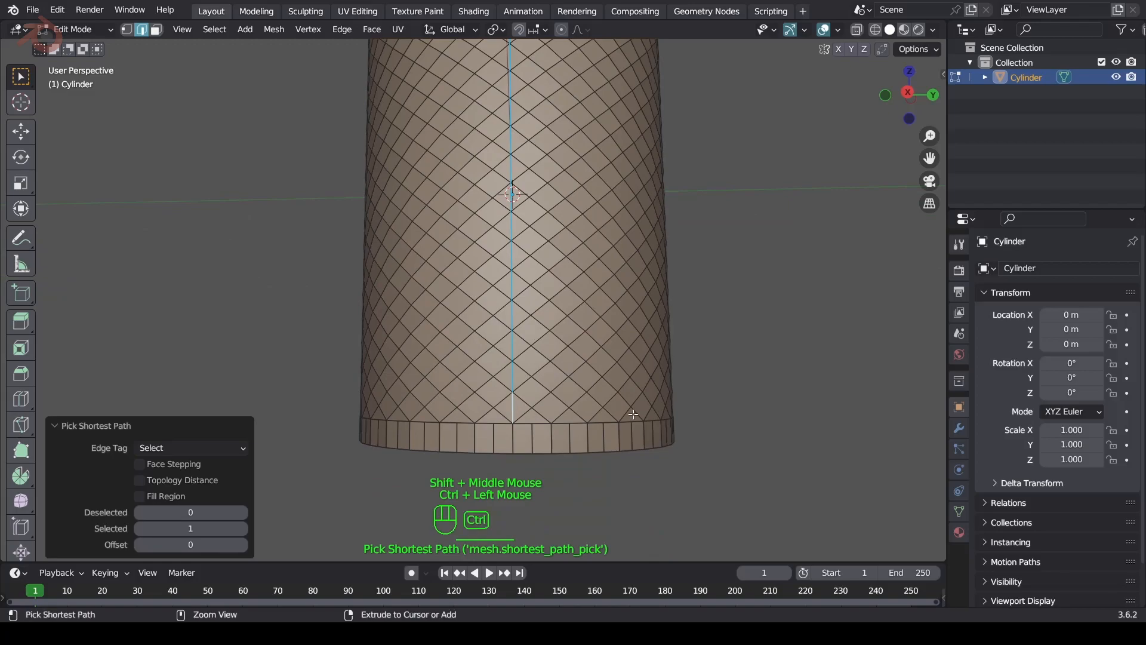
key("ctrl+x")
Merge all of the mesh's vertices by distance, switch to face selection and clear the selection.
scroll(633, 413, "down", 3)
middle_click_drag(633, 414, 544, 395)
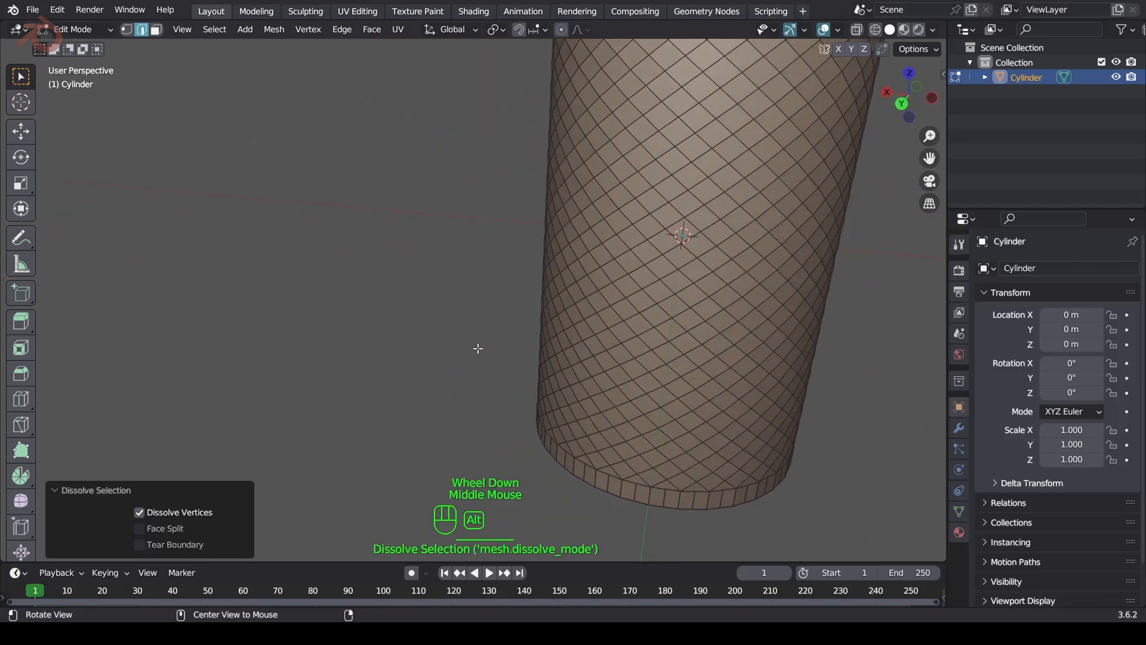
key("1")
key("a")
key("m")
left_click(543, 396)
middle_click_drag(545, 397, 674, 403, "alt")
key("3")
left_click(696, 401)
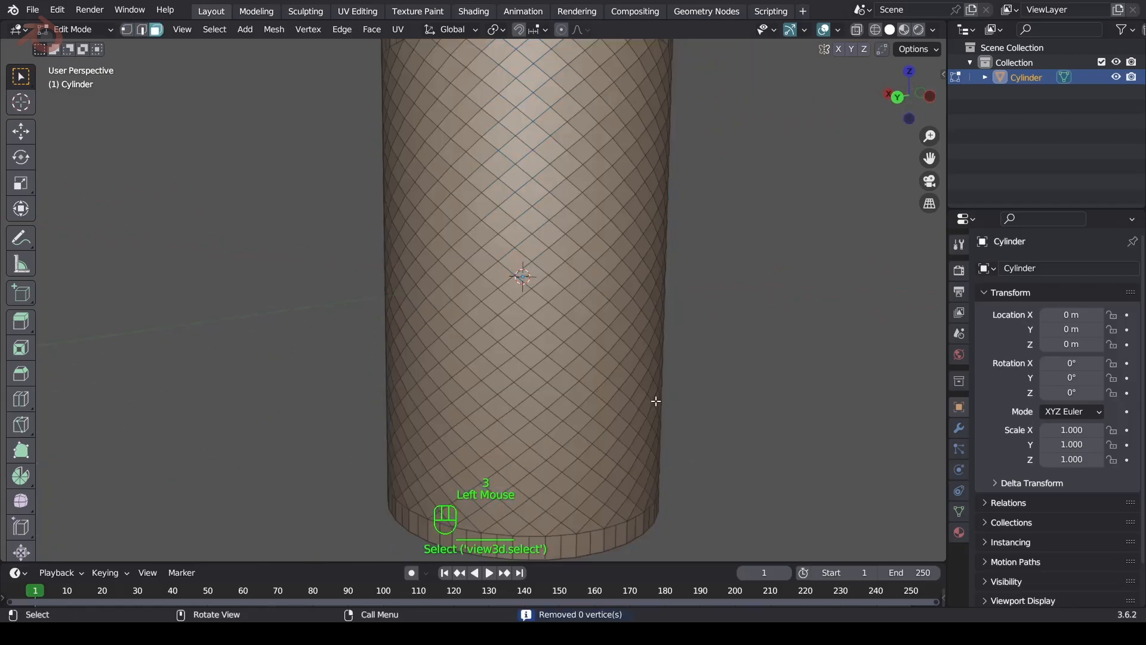
Select the diamond faces all around the cylinder, leaving out both rim bands and the face rows bordering them, using X-ray from the front.
key("KP_1")
scroll(636, 402, "down", 3)
middle_click_drag(632, 402, 577, 402, "shift")
key("alt+z")
key("a")
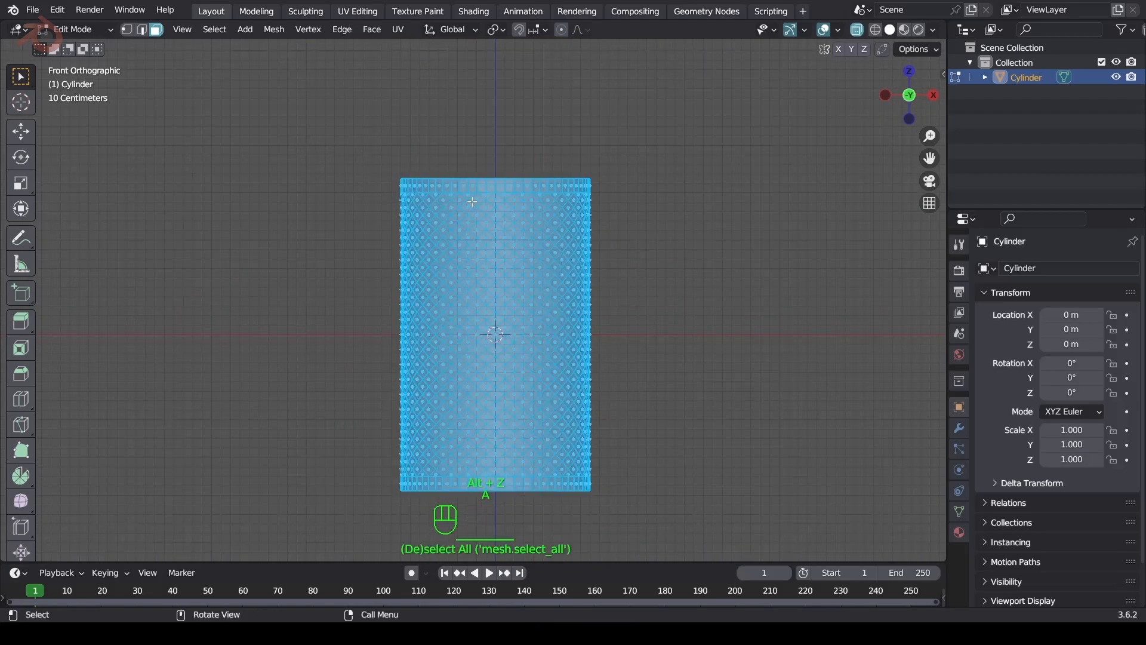
key("1")
scroll(442, 163, "up", 2)
left_click_drag(314, 138, 725, 203, "ctrl")
middle_click_drag(614, 409, 602, 254, "shift")
left_click_drag(670, 522, 268, 452, "ctrl")
middle_click_drag(282, 450, 487, 395)
key("3")
key("alt+z")
key("KP_1")
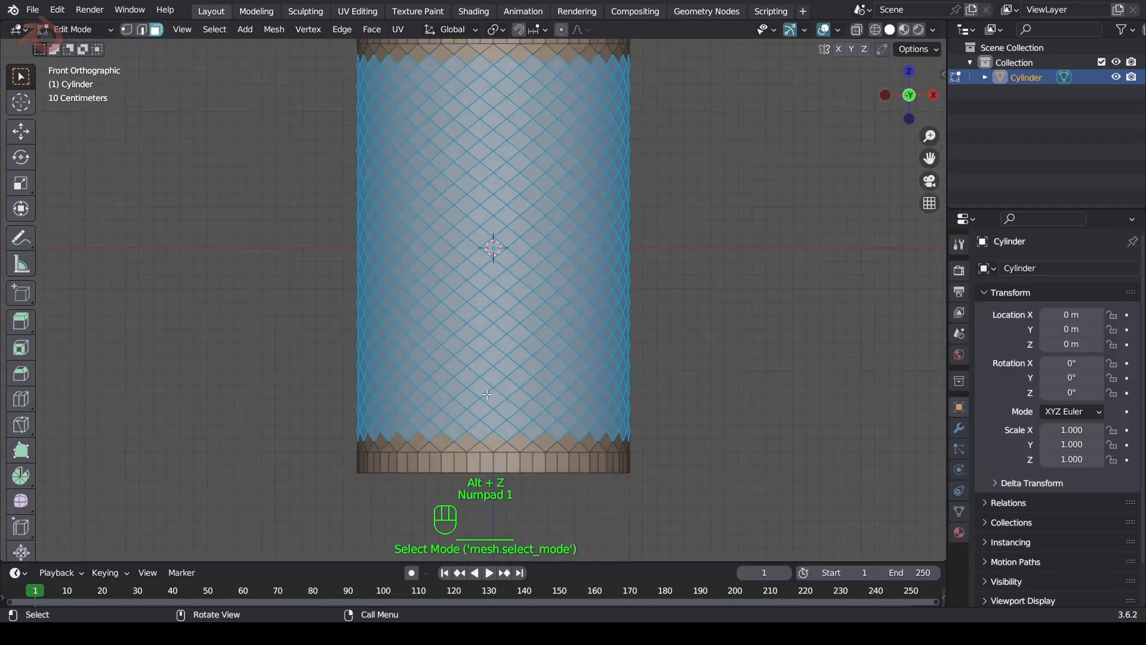
Inset the selected diamond faces individually with a thickness of about 0.01 m.
scroll(487, 395, "up", 5)
middle_click_drag(486, 394, 392, 60, "shift")
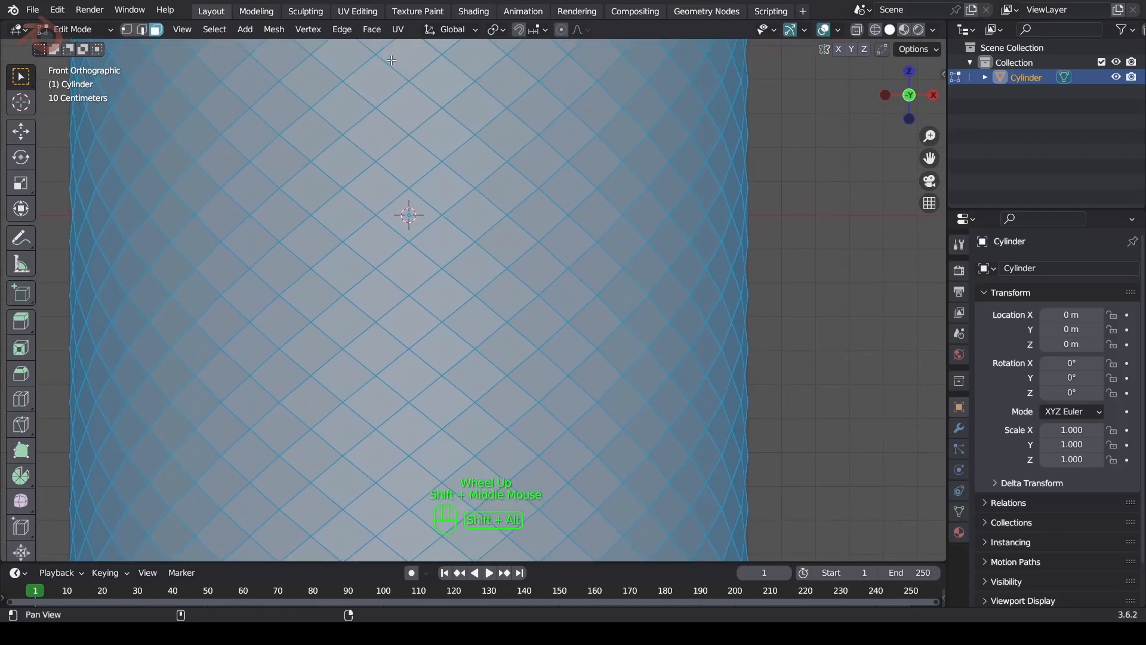
key("i")
key("i")
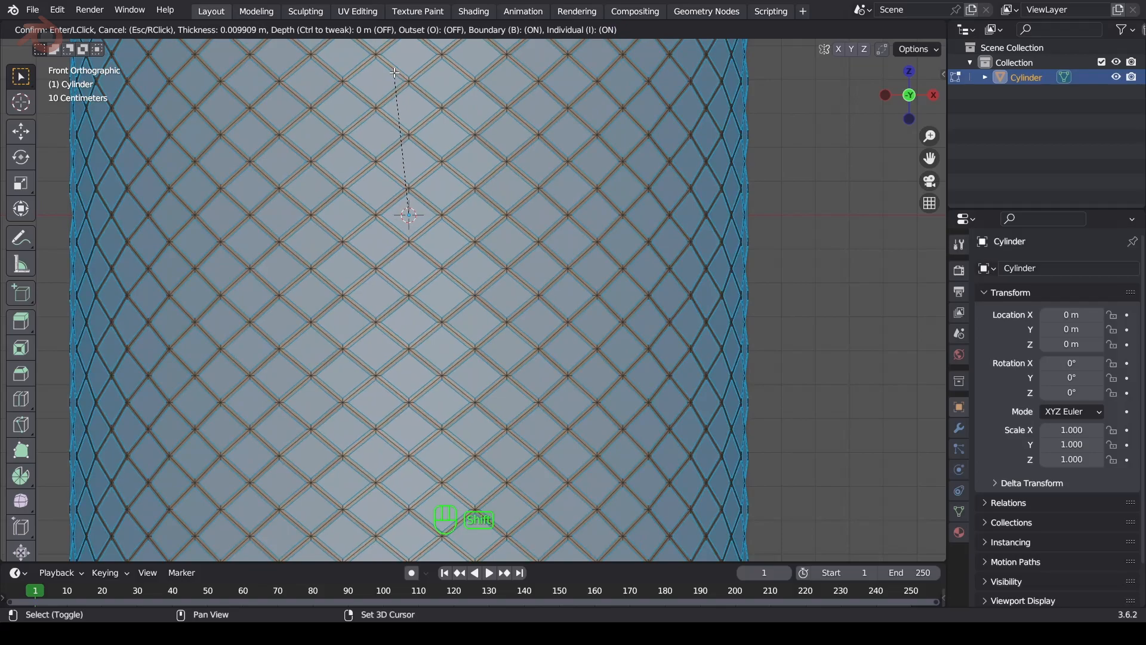
left_click(394, 73)
scroll(452, 168, "up", 2)
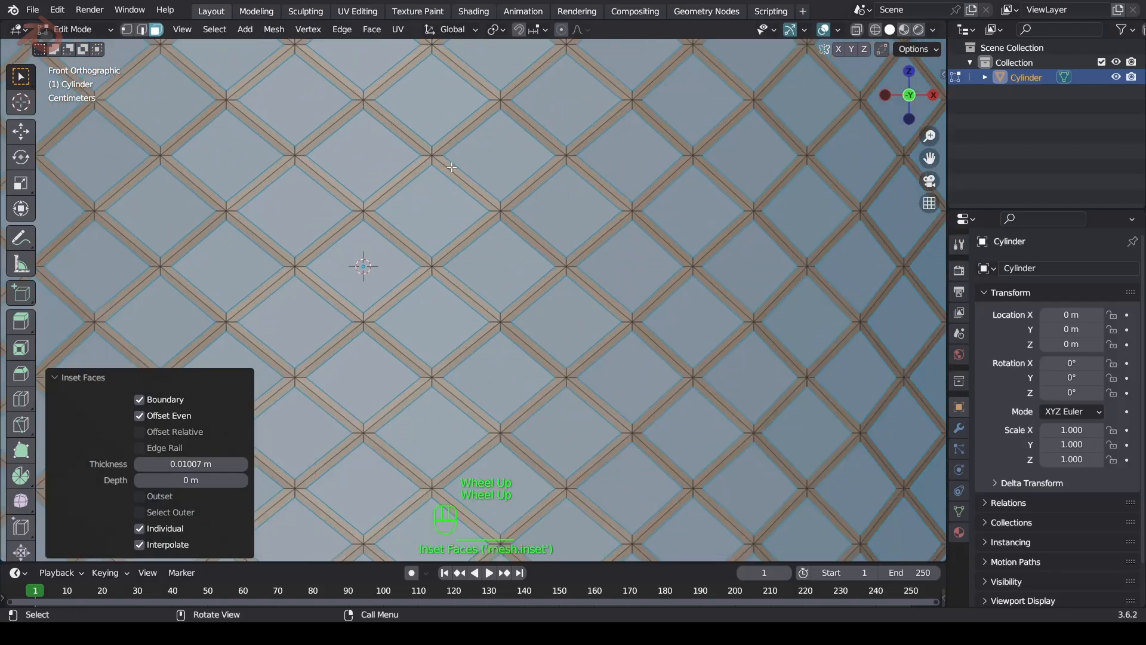
scroll(460, 264, "down", 1)
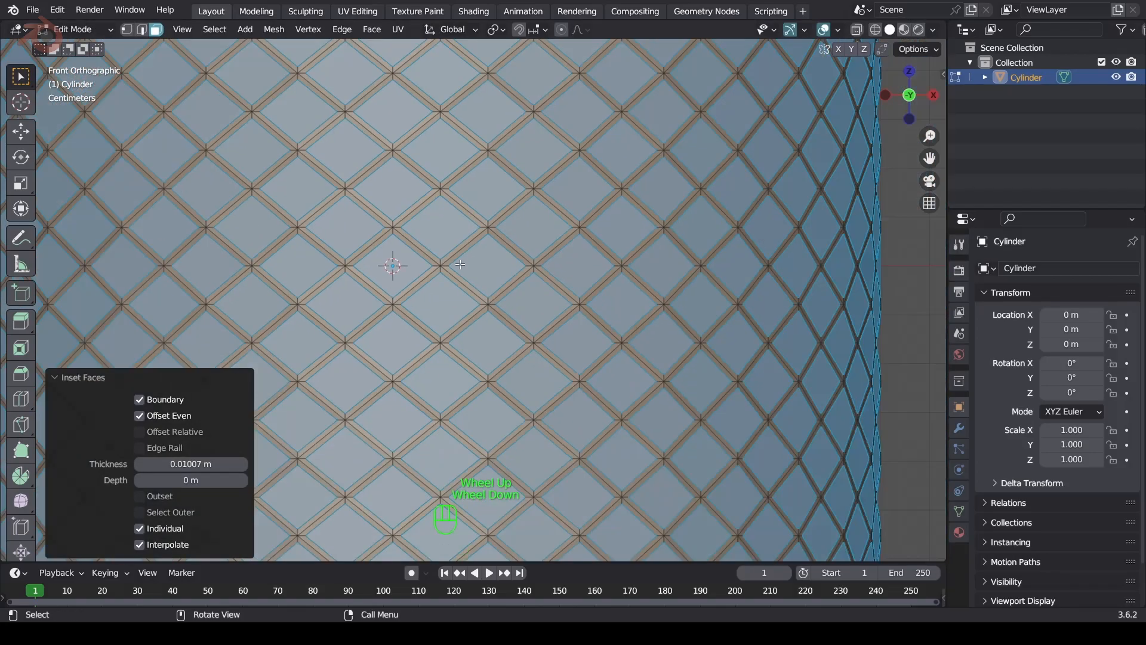
Reshape the inset diamond faces into circles with LoopTools Circle.
right_click(454, 304)
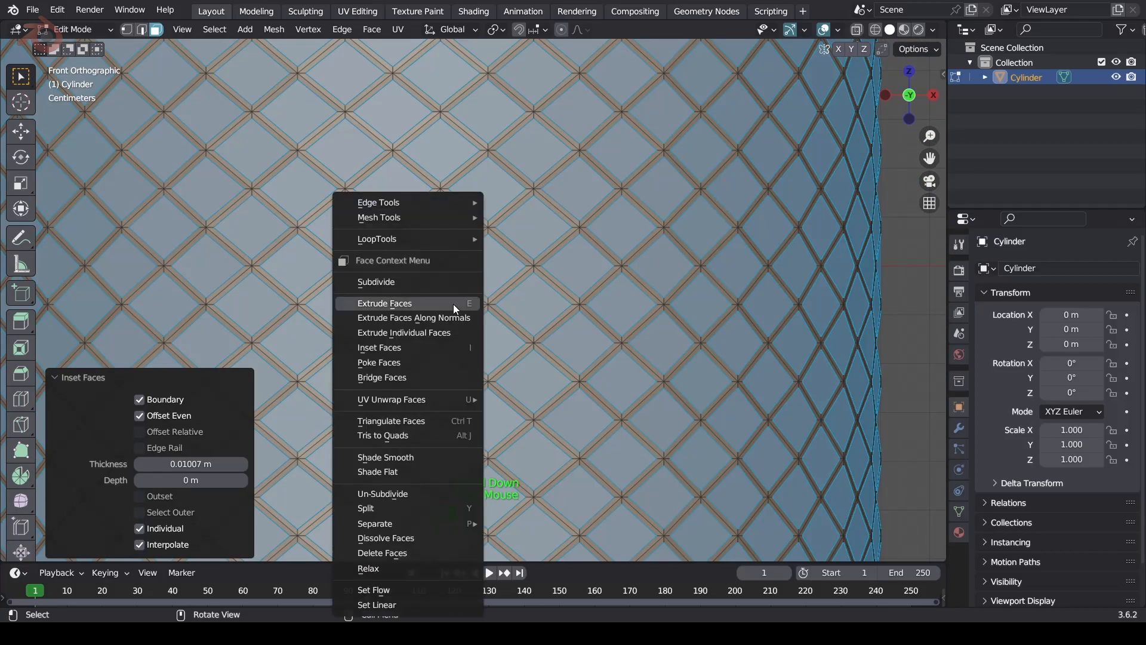
mouse_move(454, 238)
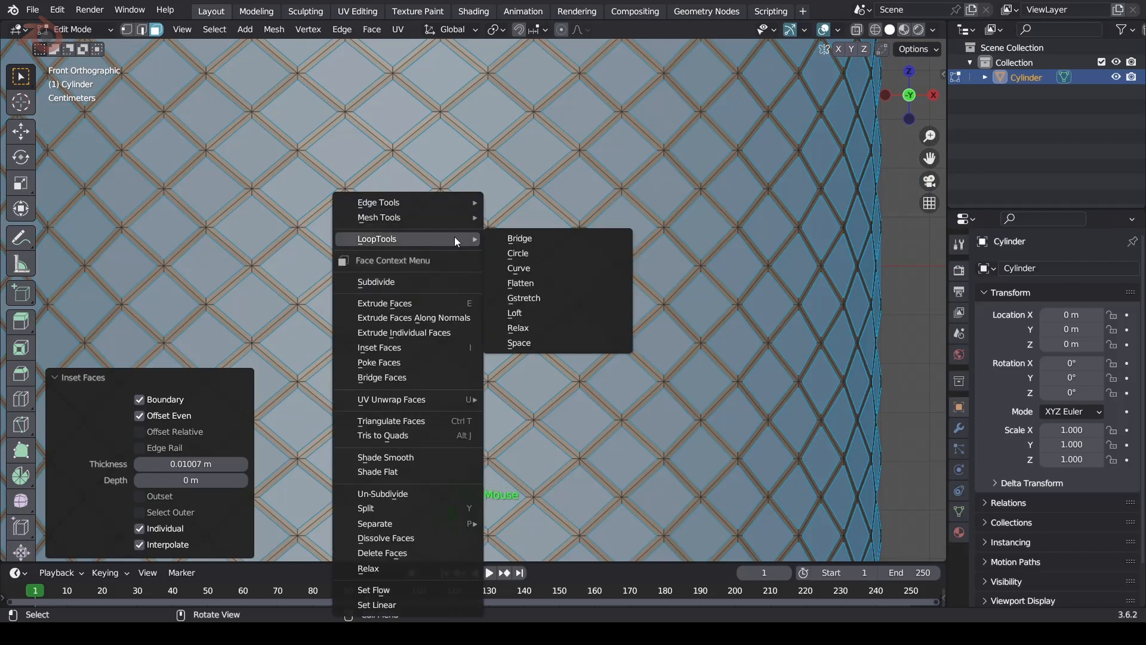
left_click(517, 255)
scroll(505, 296, "down", 2)
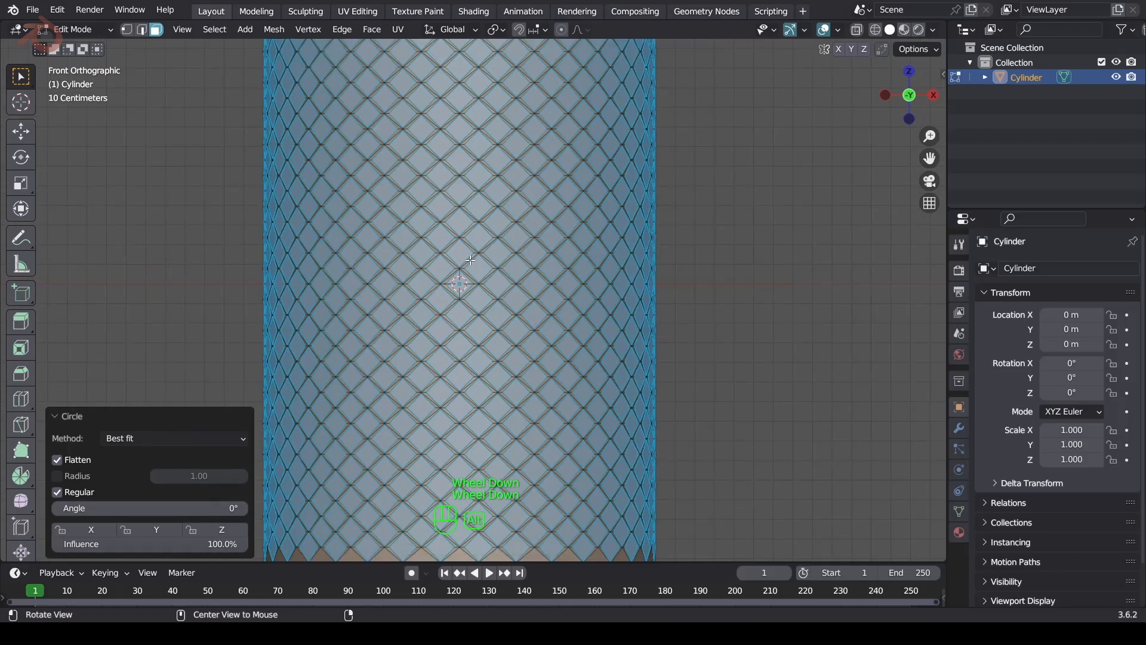
scroll(478, 279, "up", 4)
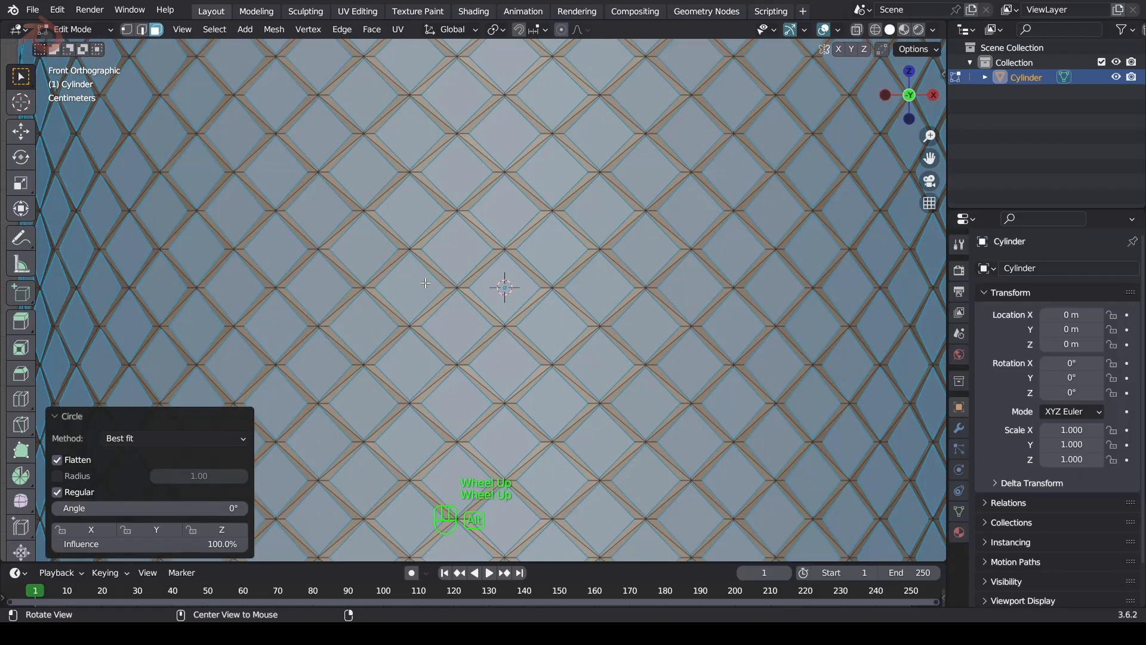
Extrude the circular faces outward along their normals by about 0.017 m and return to object mode.
key("alt+e")
left_click(425, 283)
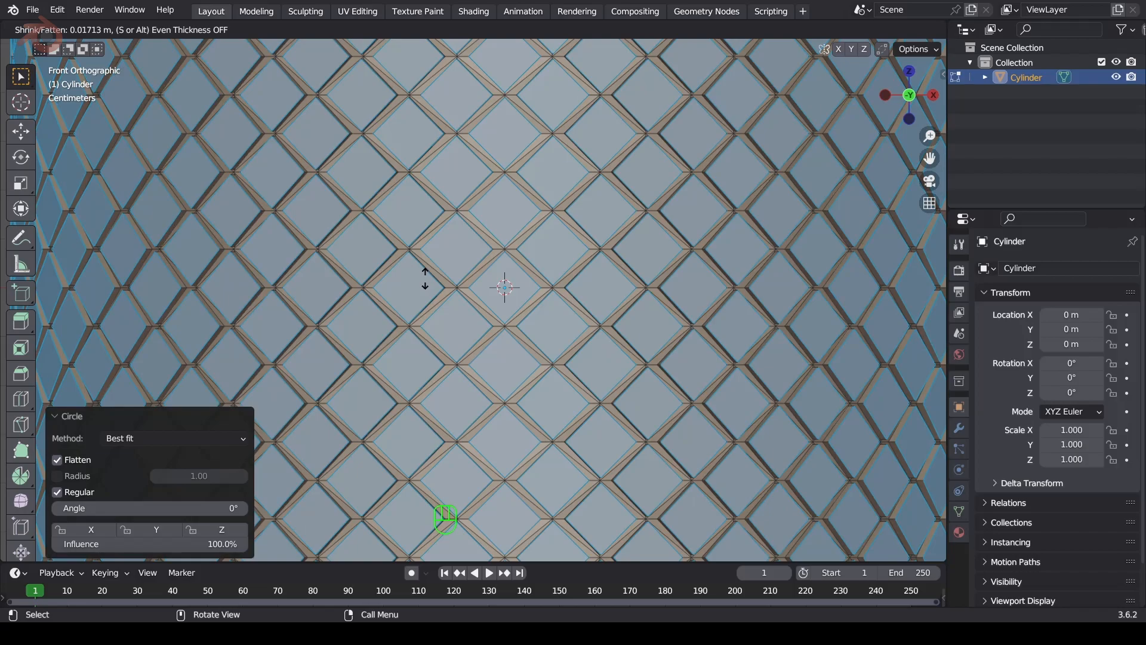
left_click(425, 278)
scroll(424, 286, "down", 3)
middle_click_drag(424, 286, 472, 199)
key("Tab")
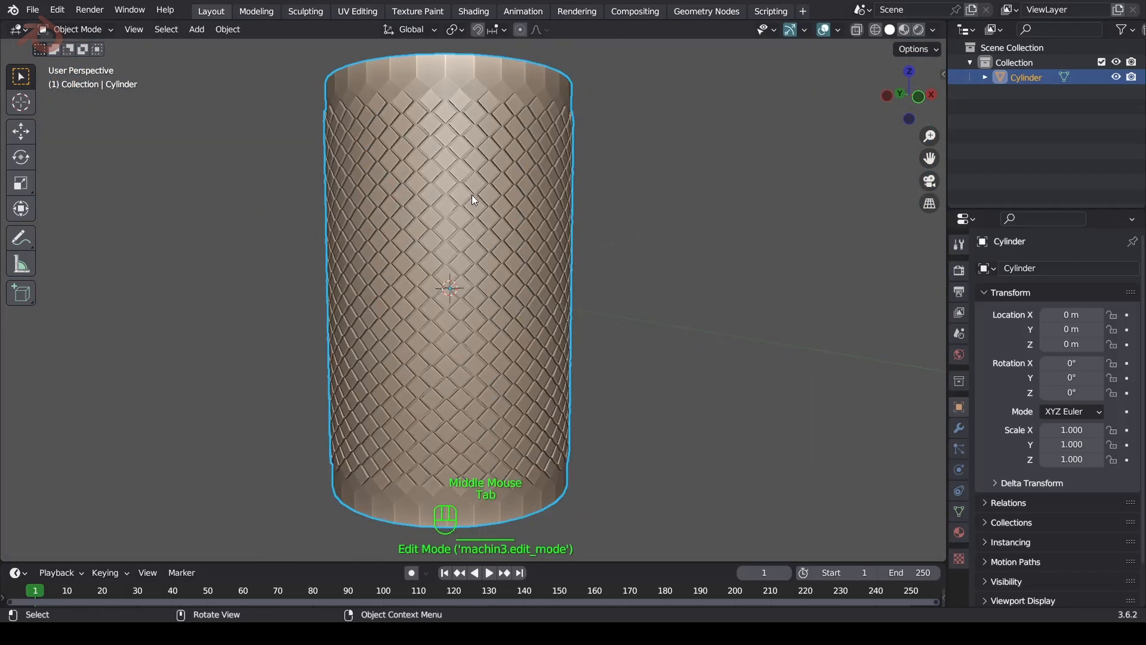
Add a Subdivision Surface and a Solidify modifier to the cylinder, with Solidify placed first in the stack.
left_click(959, 429)
left_click(995, 277)
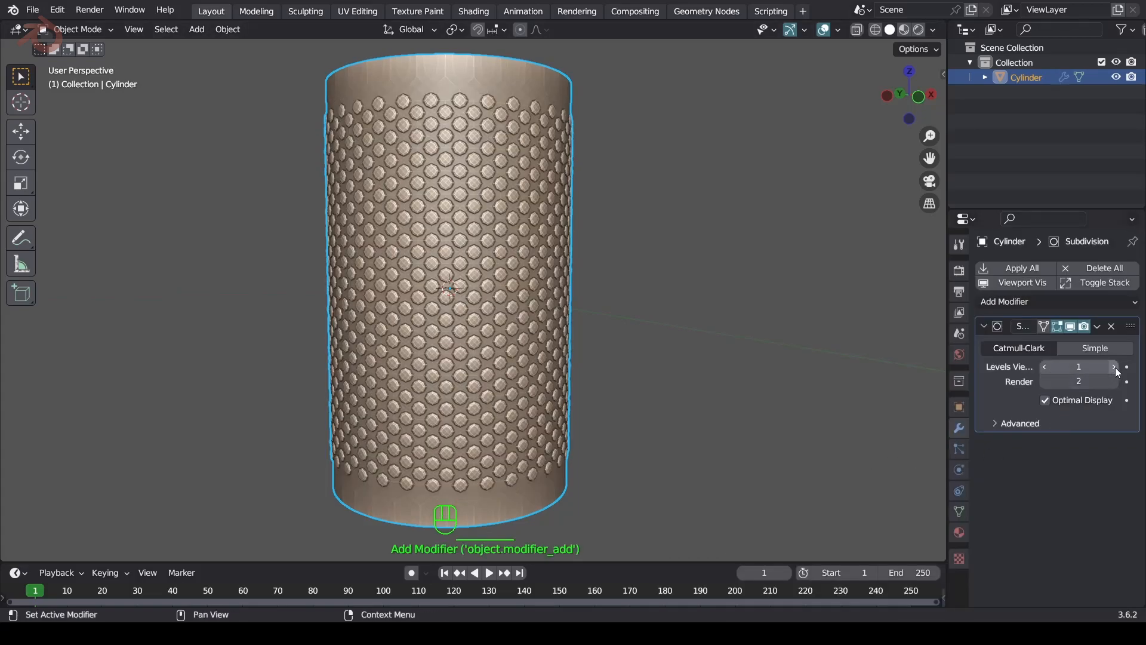
left_click(1024, 303)
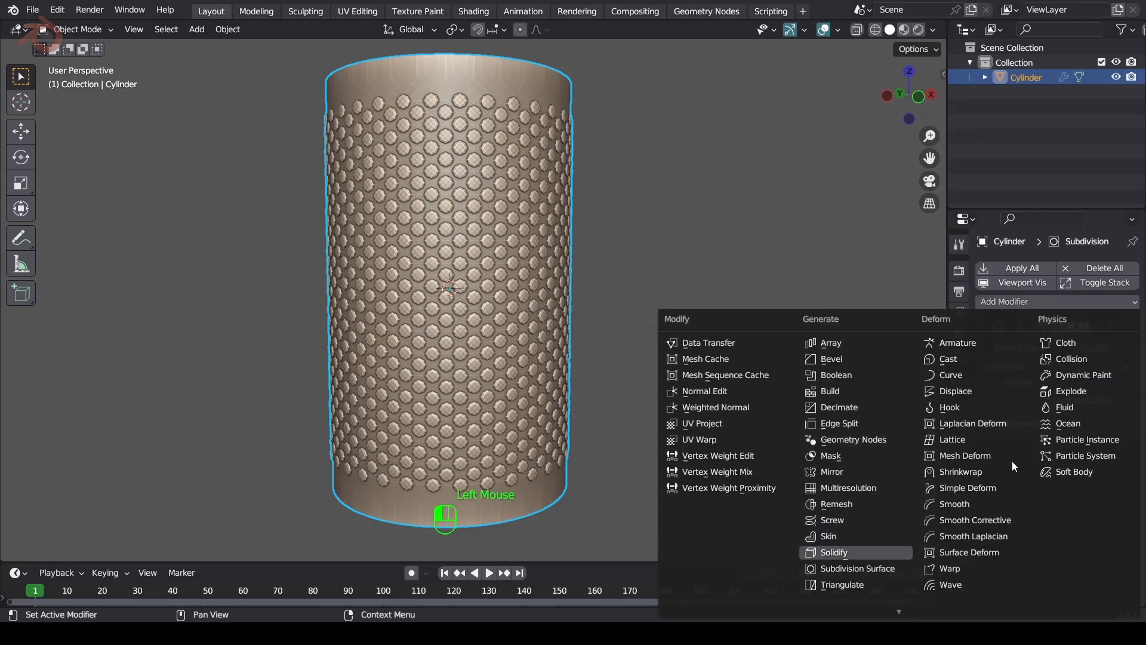
left_click(855, 552)
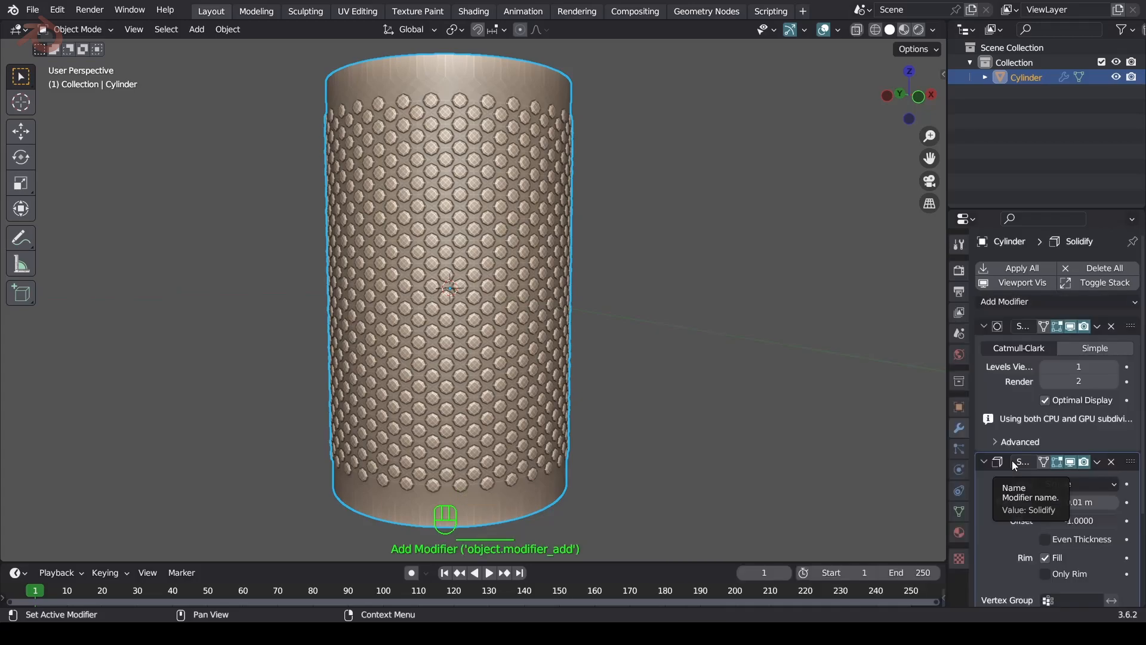
left_click(984, 461)
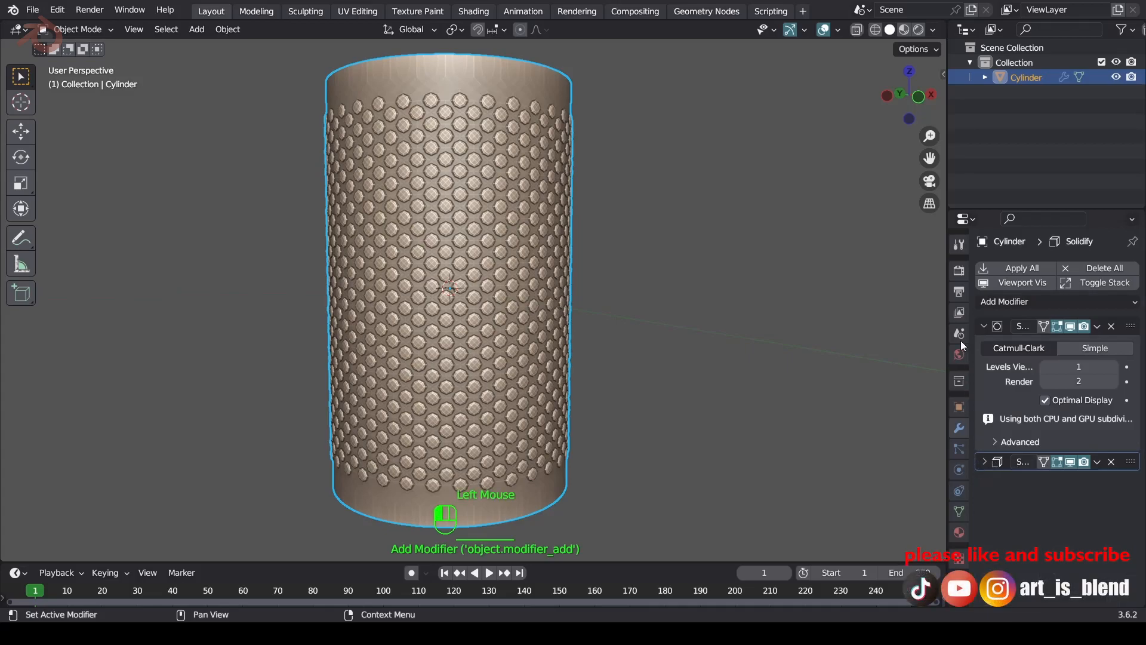
left_click(983, 460)
left_click(983, 442)
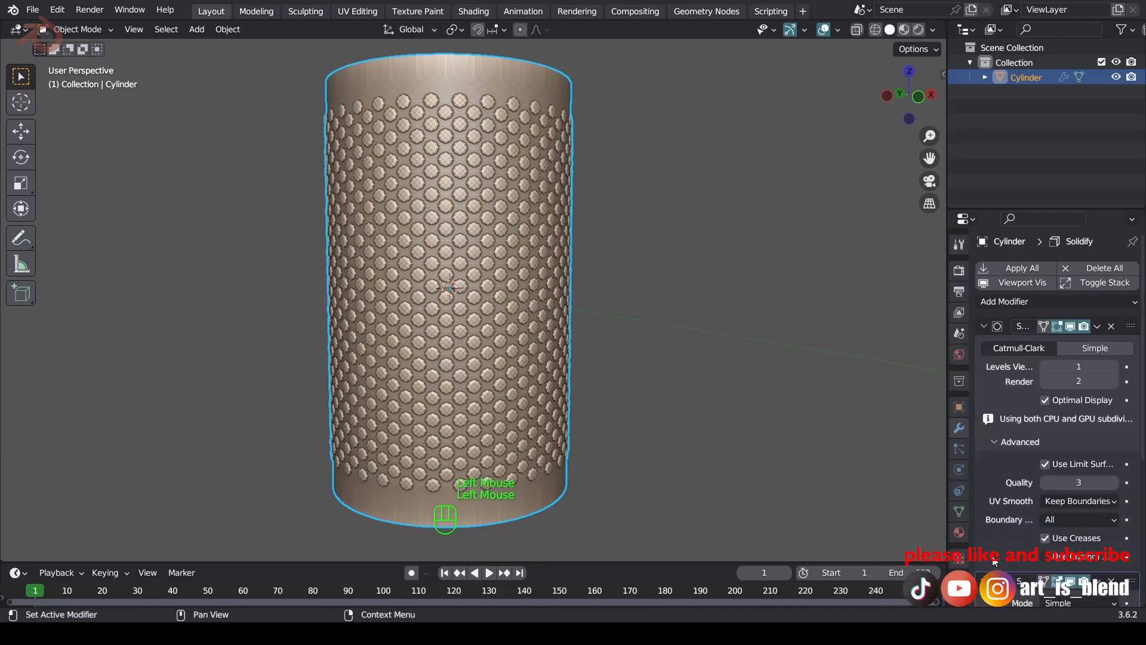
left_click_drag(1130, 581, 1055, 334)
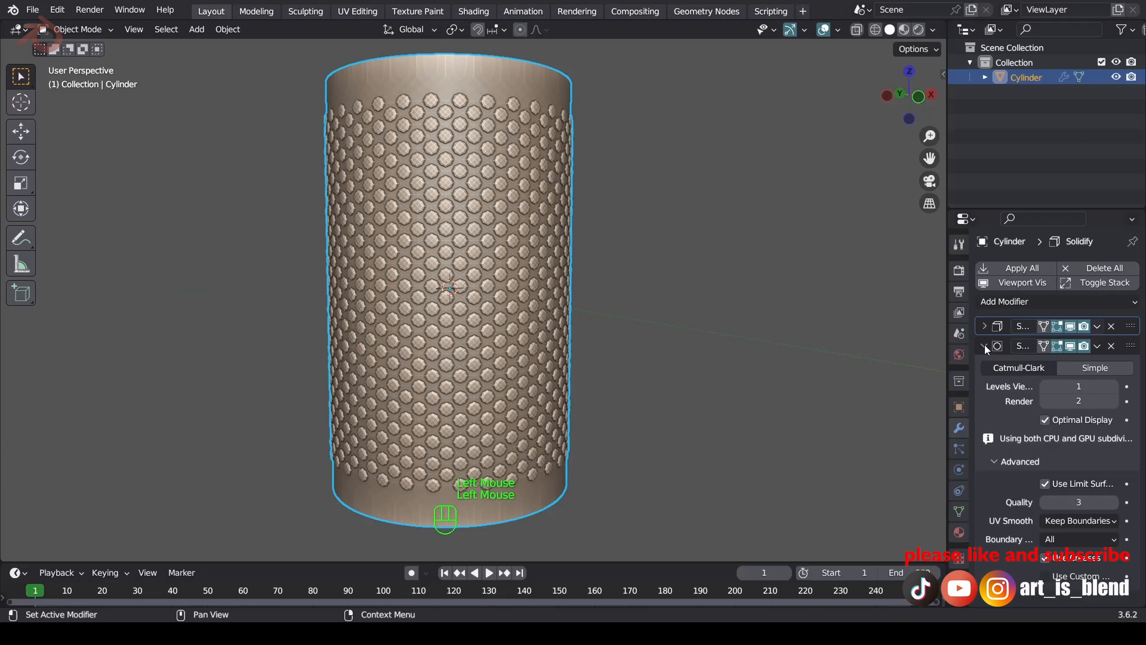
Set the Solidify modifier's thickness to 0.02 m and enable Even Thickness.
left_click(993, 330)
double_click(1080, 366)
type(".02")
key("Return")
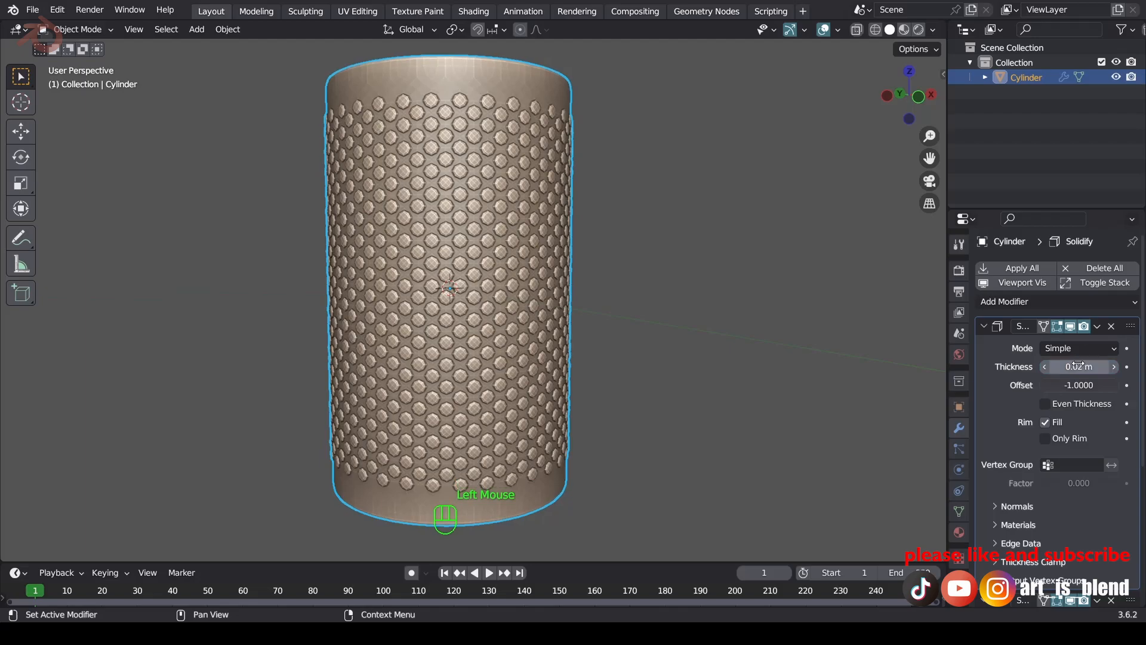
left_click(1046, 404)
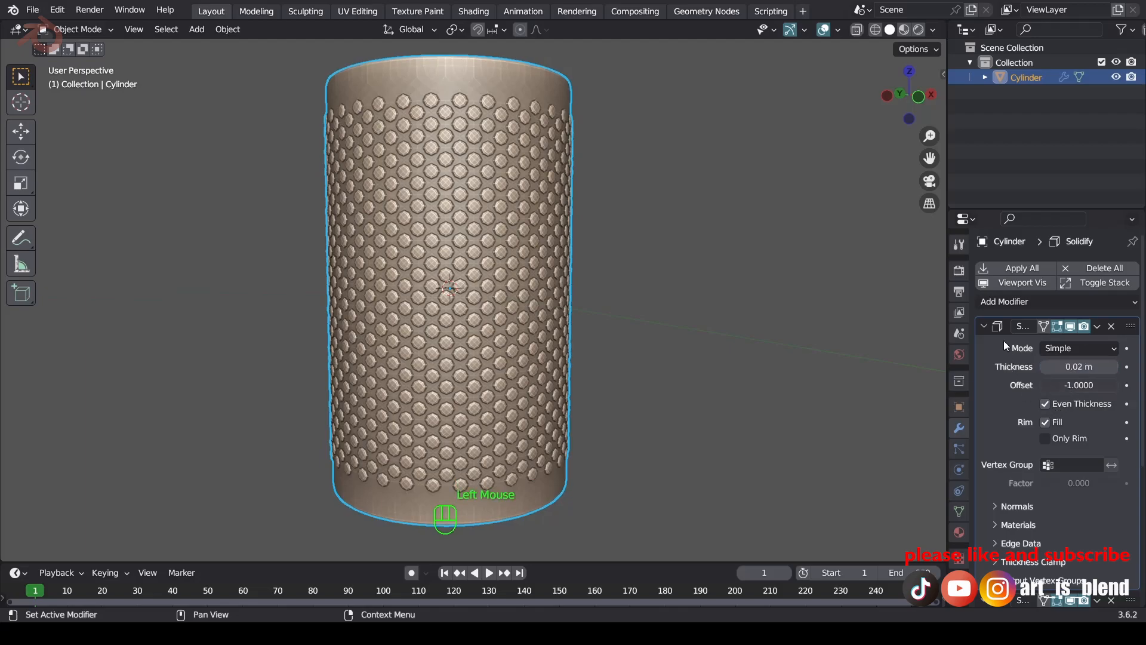
left_click(984, 327)
Set the Subdivision modifier's viewport level to 2 and shade the cylinder smooth.
key("ctrl+1")
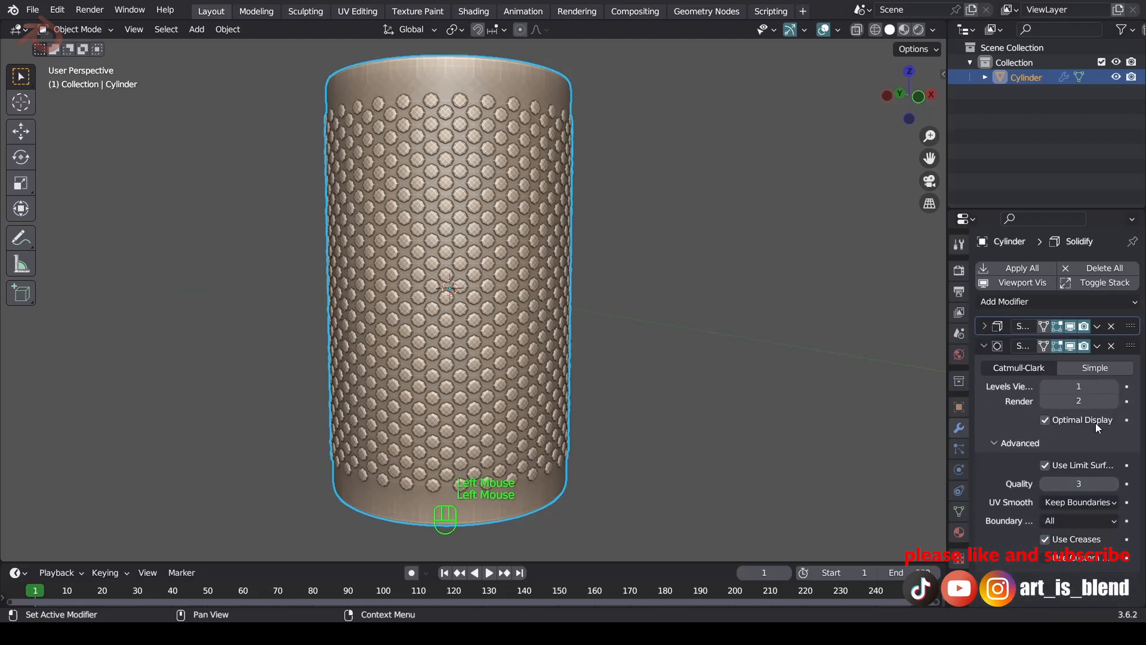
left_click(1114, 386)
right_click(483, 248)
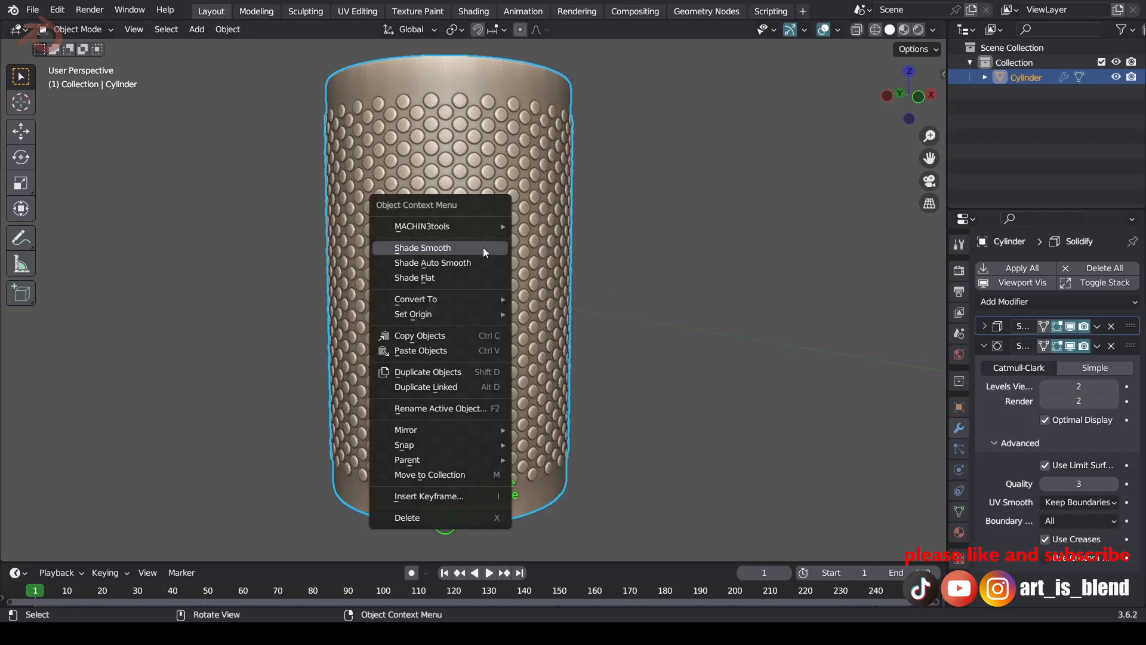
left_click(482, 247)
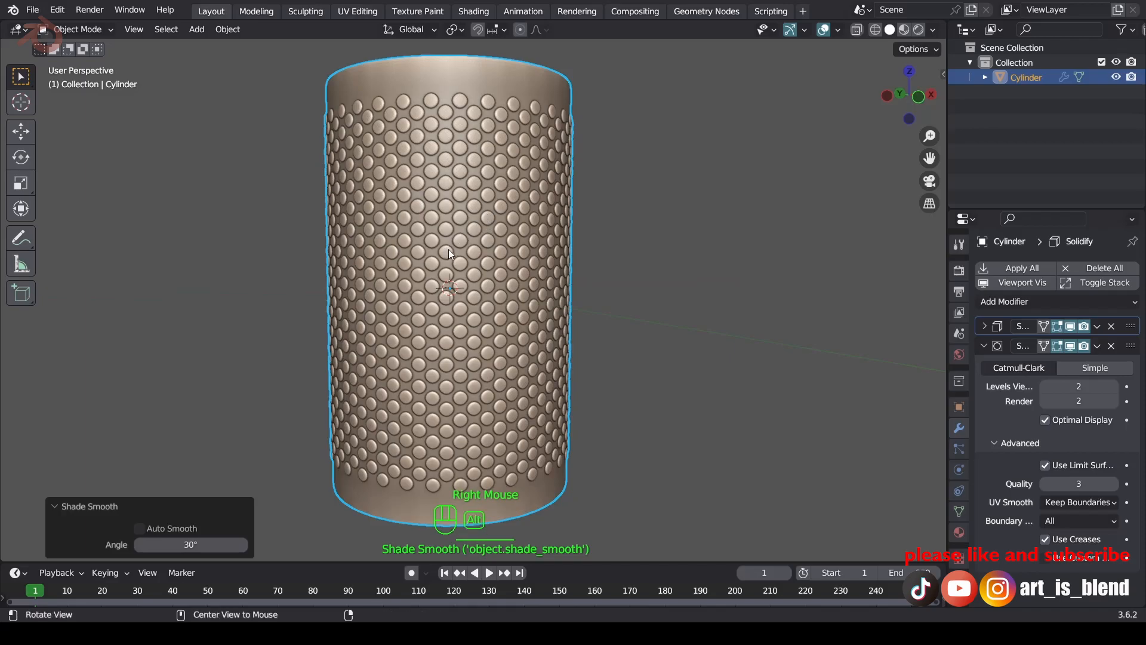
Examine the raised circles on the cylinder up close, including the underlying mesh edges in edit mode.
scroll(478, 254, "up", 3)
mouse_move(499, 244)
middle_mouse_down("alt")
mouse_move(526, 245)
mouse_move(517, 331)
mouse_move(521, 246)
middle_mouse_up("alt")
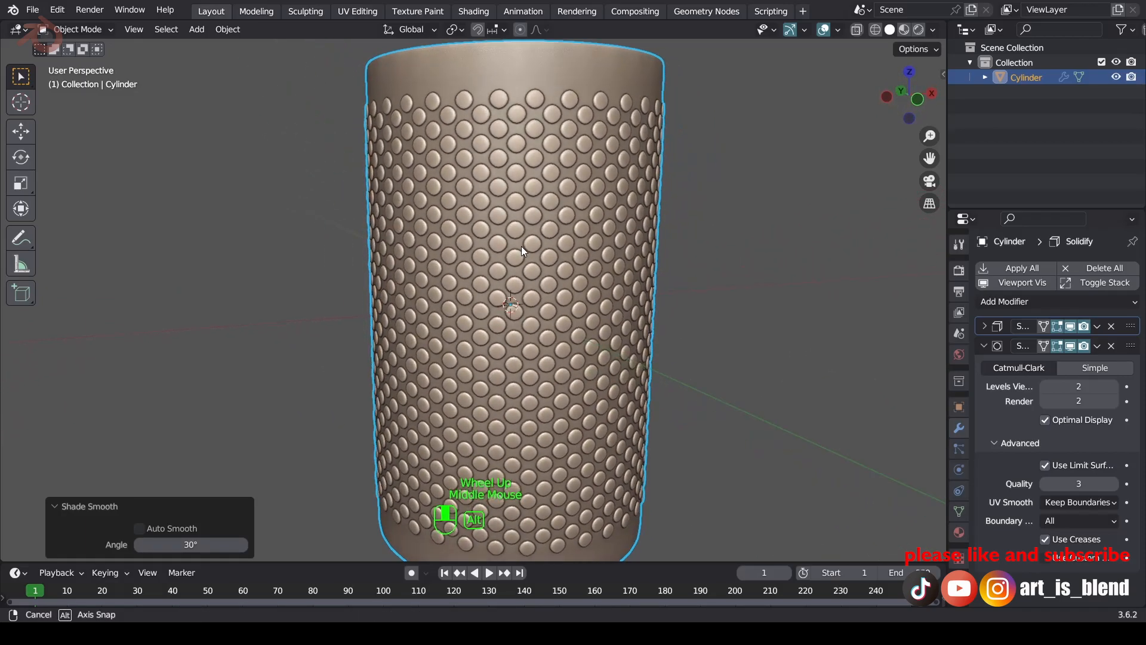
key("Tab")
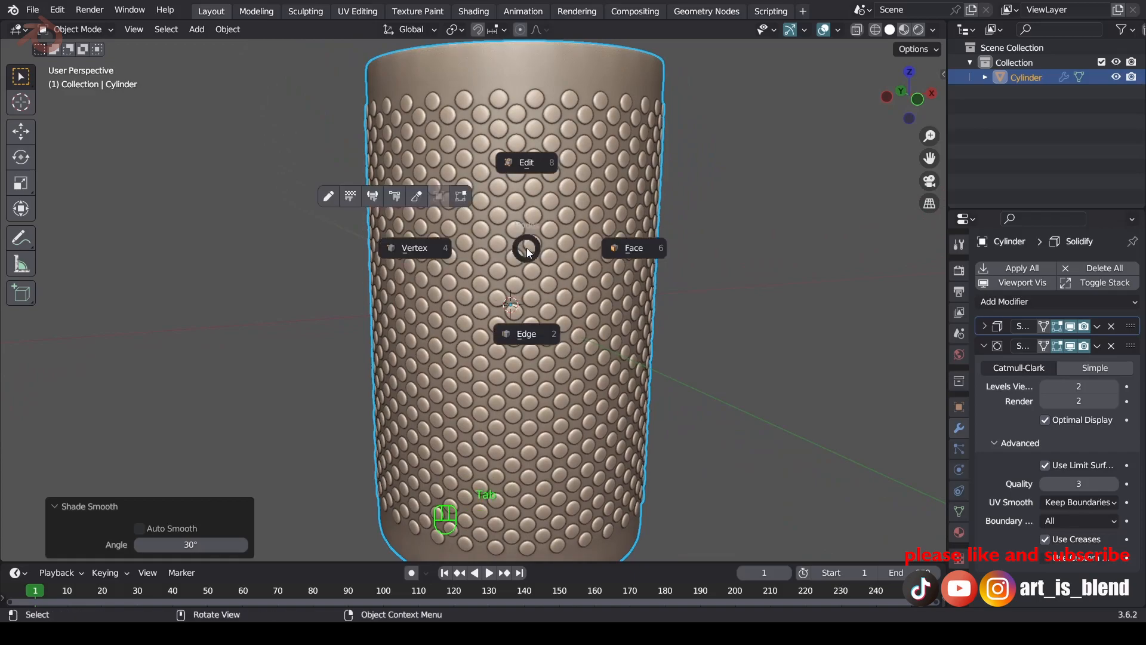
left_click(525, 323)
key("Tab")
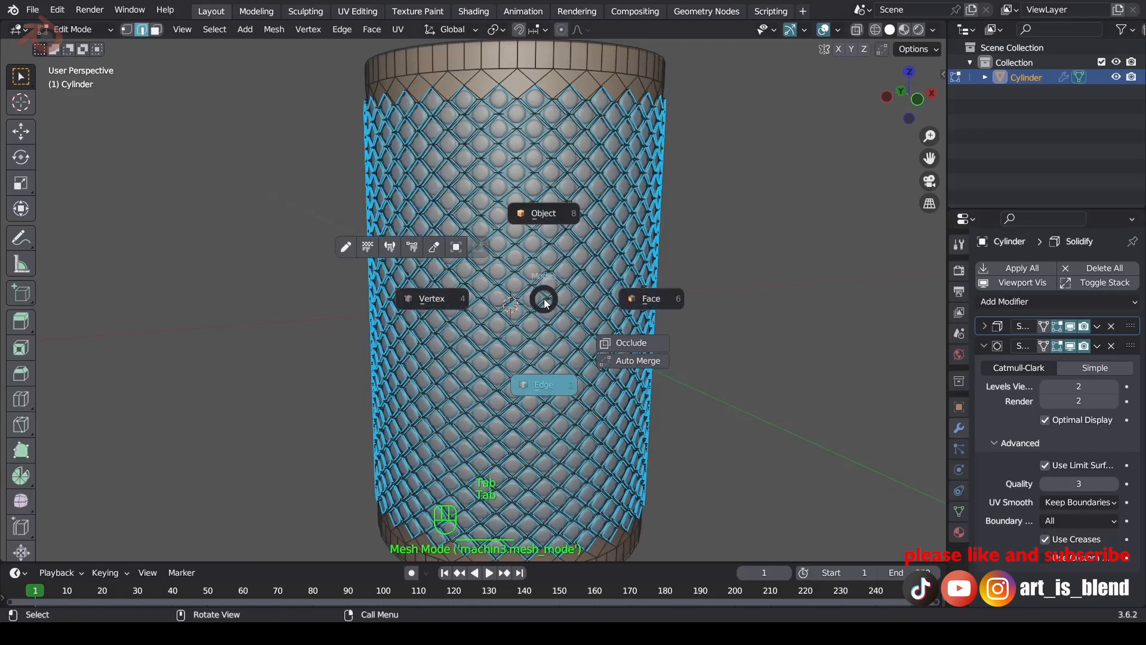
left_click(558, 238)
mouse_move(575, 285)
middle_mouse_down("alt")
mouse_move(557, 292)
mouse_move(515, 261)
mouse_move(533, 245)
mouse_move(563, 279)
middle_mouse_up("alt")
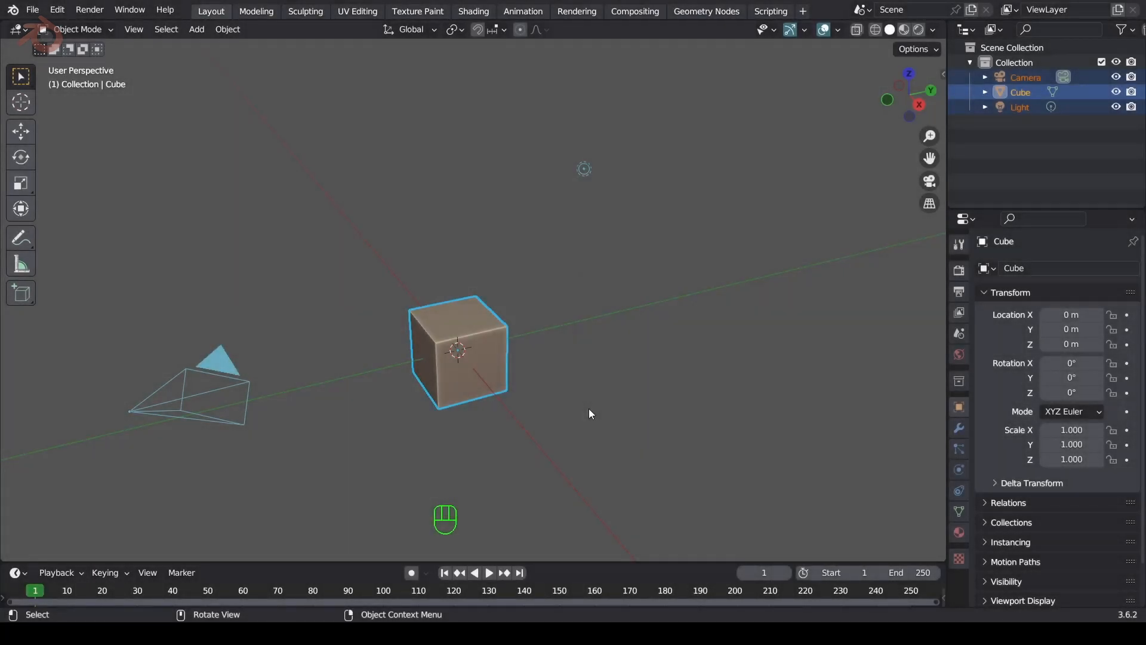
Delete the default camera, cube and light from the new scene.
key("KP_1")
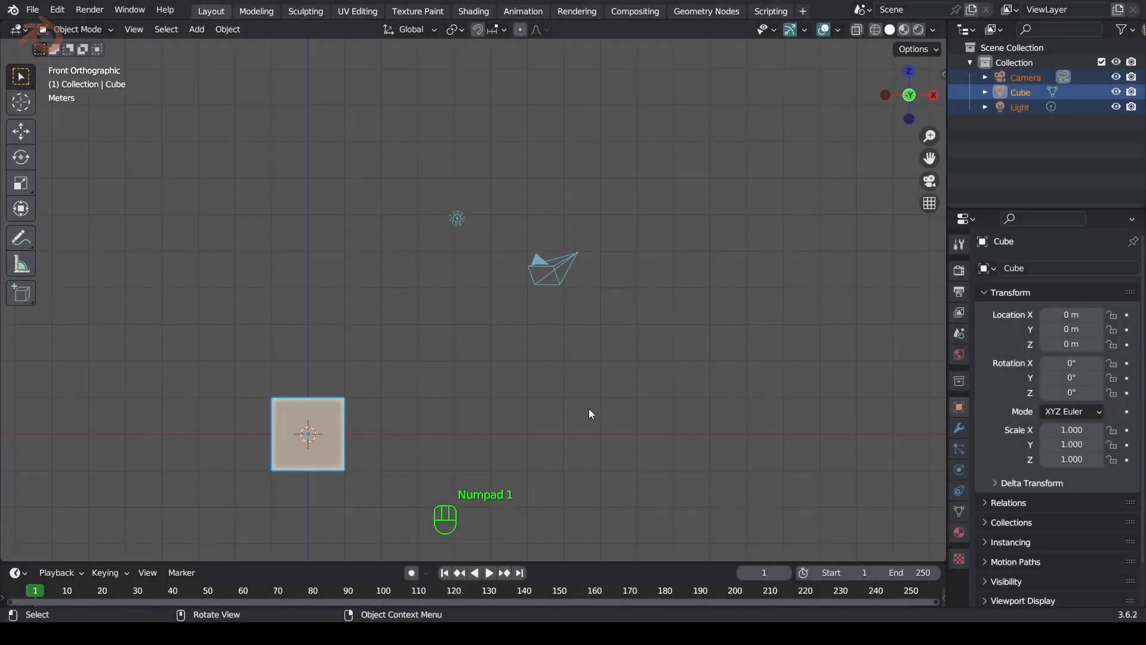
key("Delete")
middle_click_drag(588, 409, 776, 289, "shift")
Add a mesh cylinder with a depth of 3 m and no cap fill.
key("shift+a")
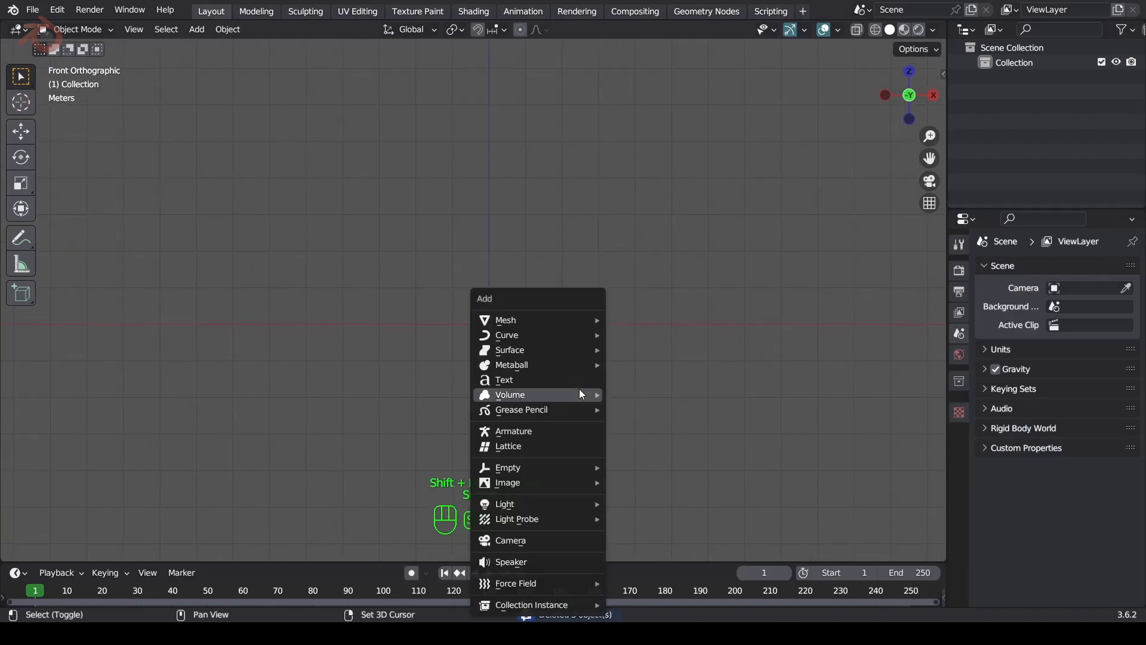
mouse_move(550, 320)
left_click(669, 72)
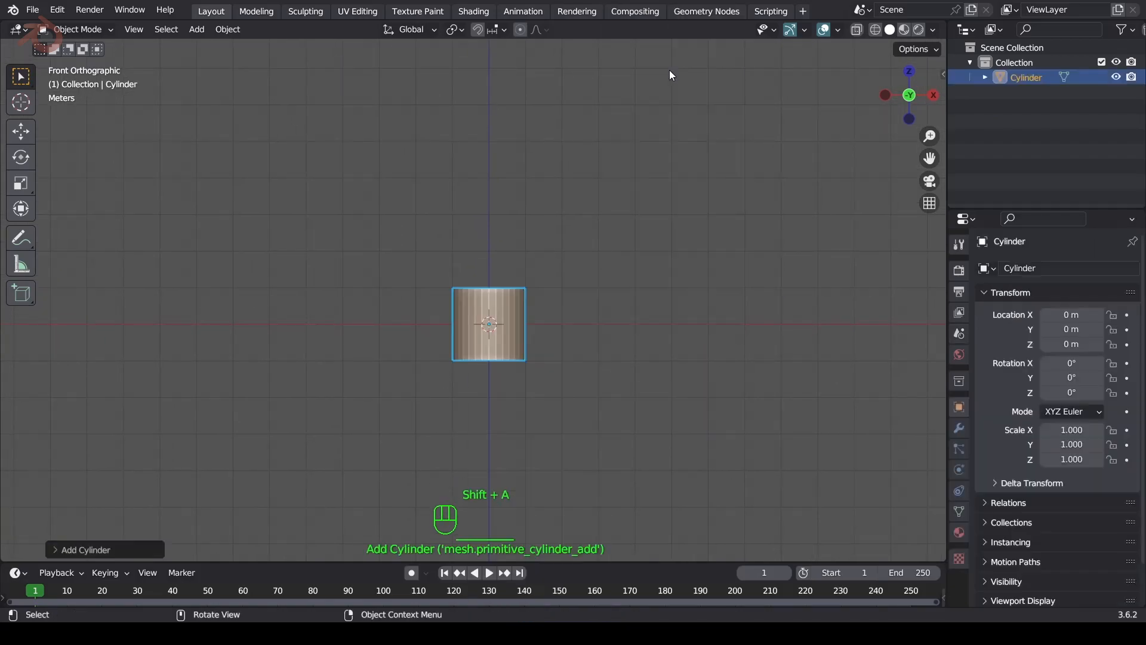
left_click(124, 546)
left_click(174, 402)
type("3")
key("Return")
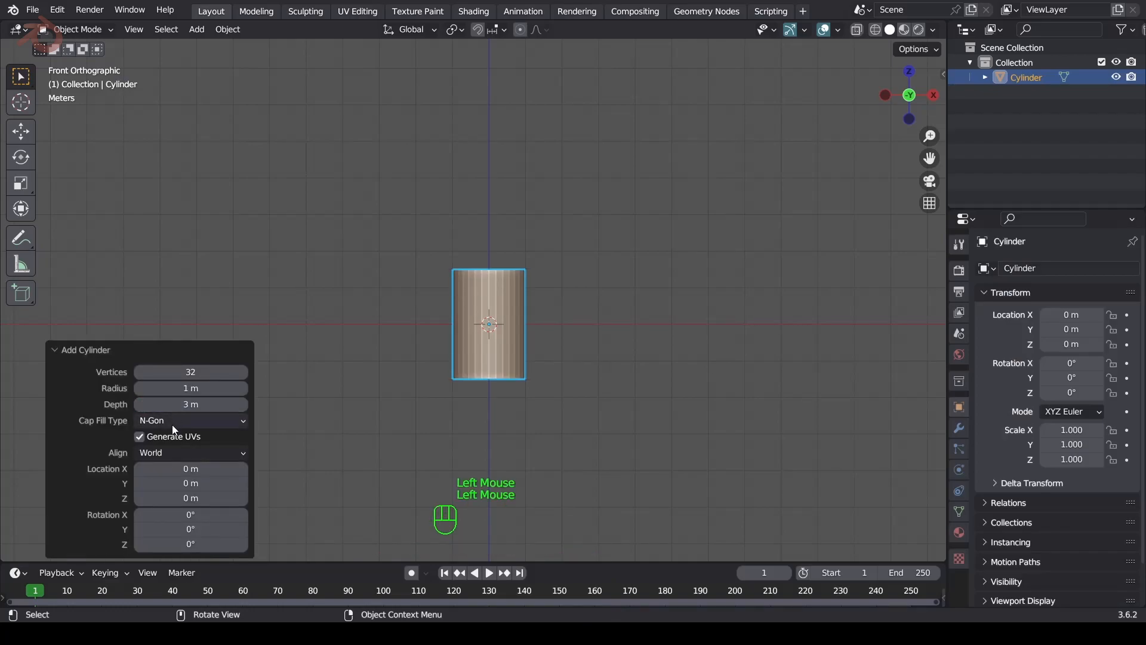
left_click(172, 422)
left_click(170, 438)
Divide the cylinder wall with 18 evenly spaced horizontal loop cuts.
key("Tab")
key("ctrl+r")
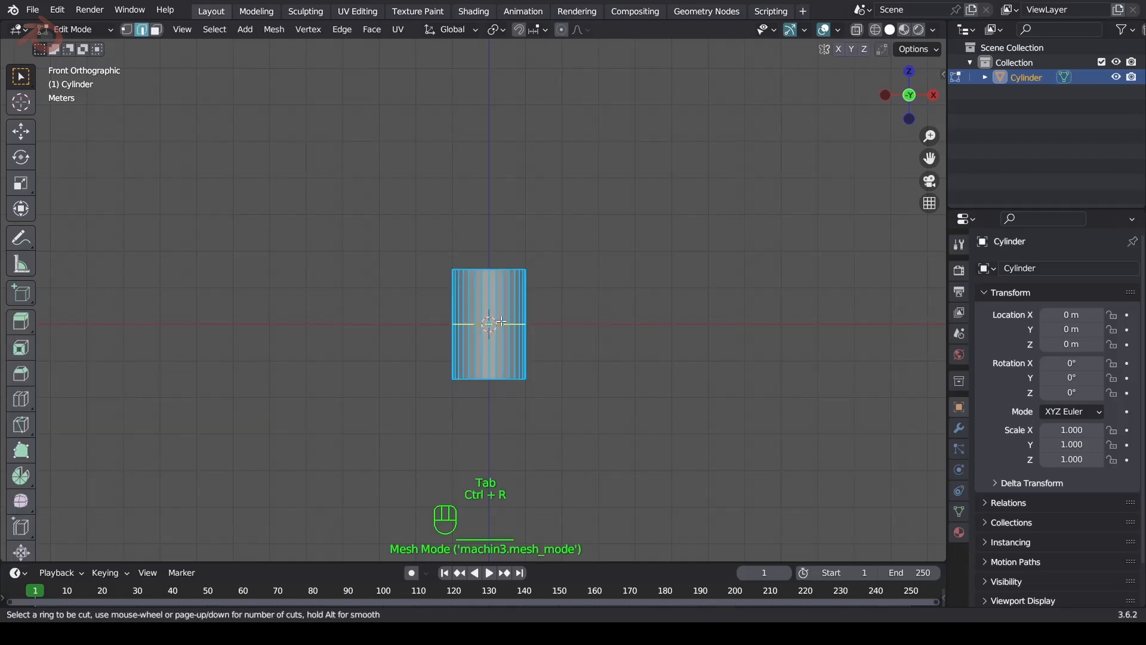
left_click(500, 322)
left_click(204, 416)
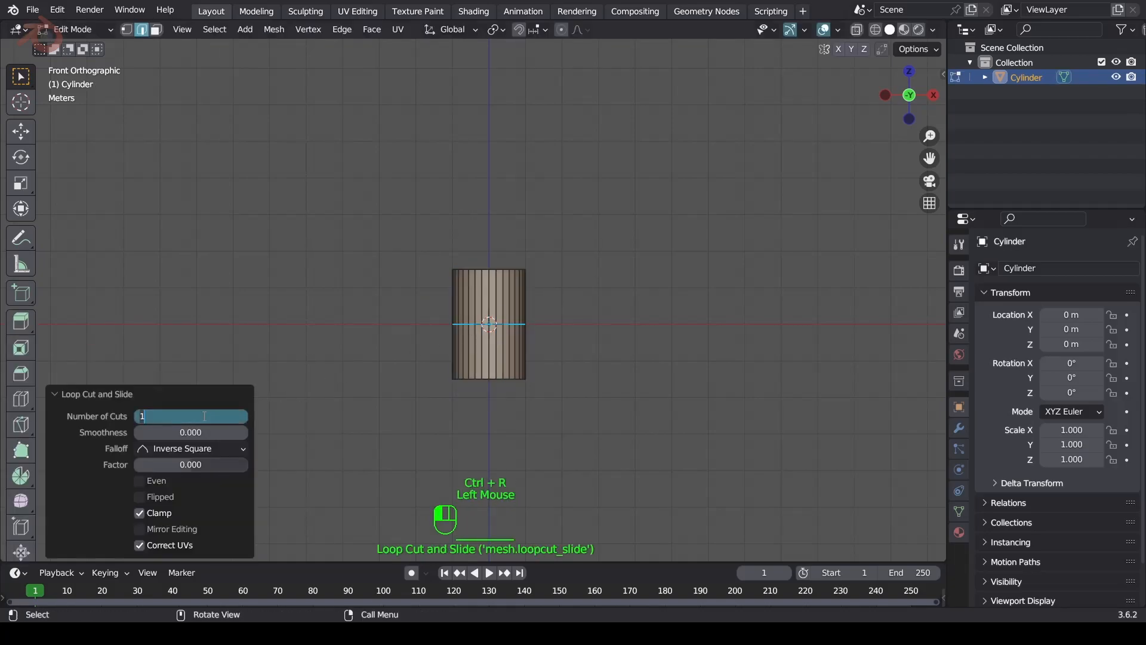
type("18")
key("Return")
scroll(520, 344, "up", 2)
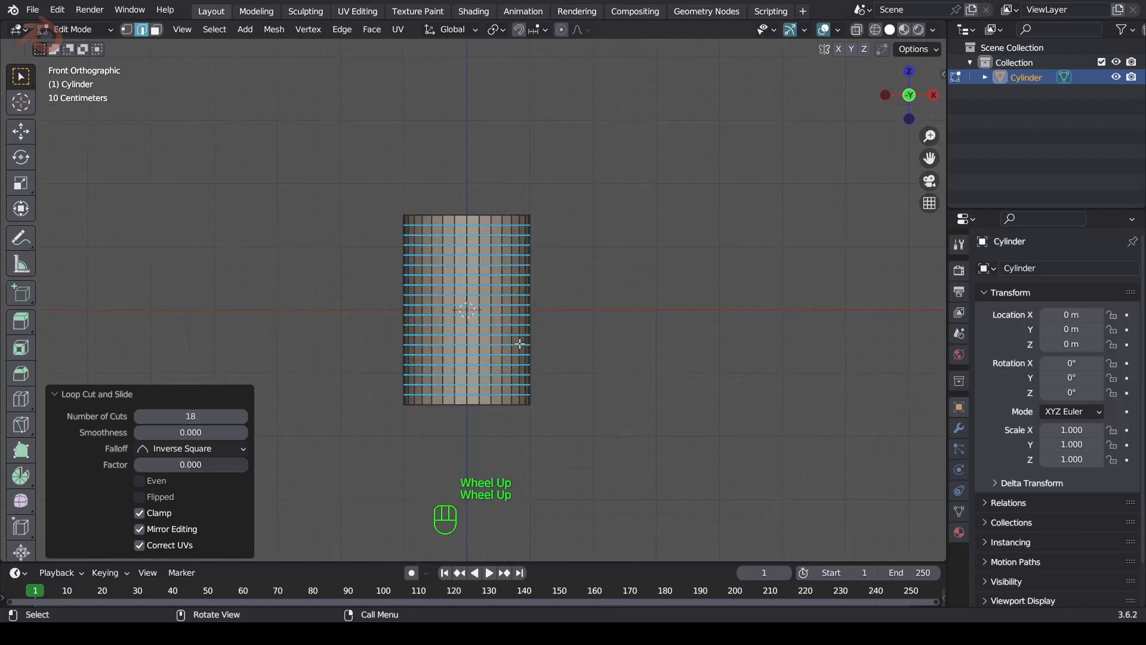
Poke all of the cylinder's faces and convert the resulting triangles to quads to form a diamond grid.
key("a")
left_click(375, 37)
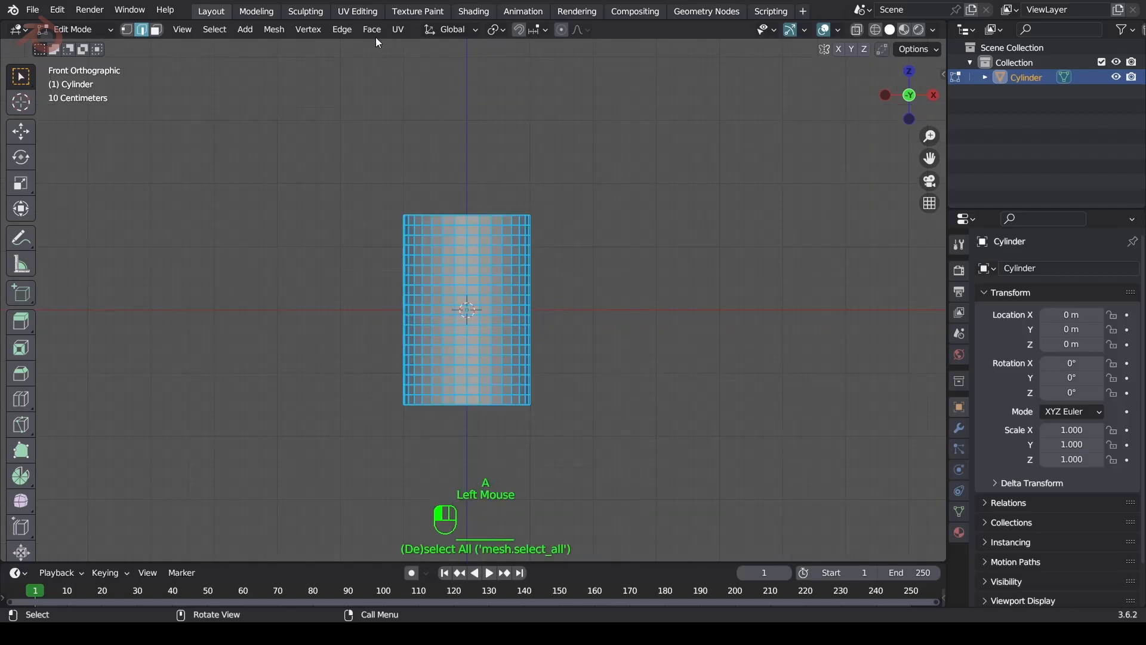
left_click(375, 27)
left_click(391, 116)
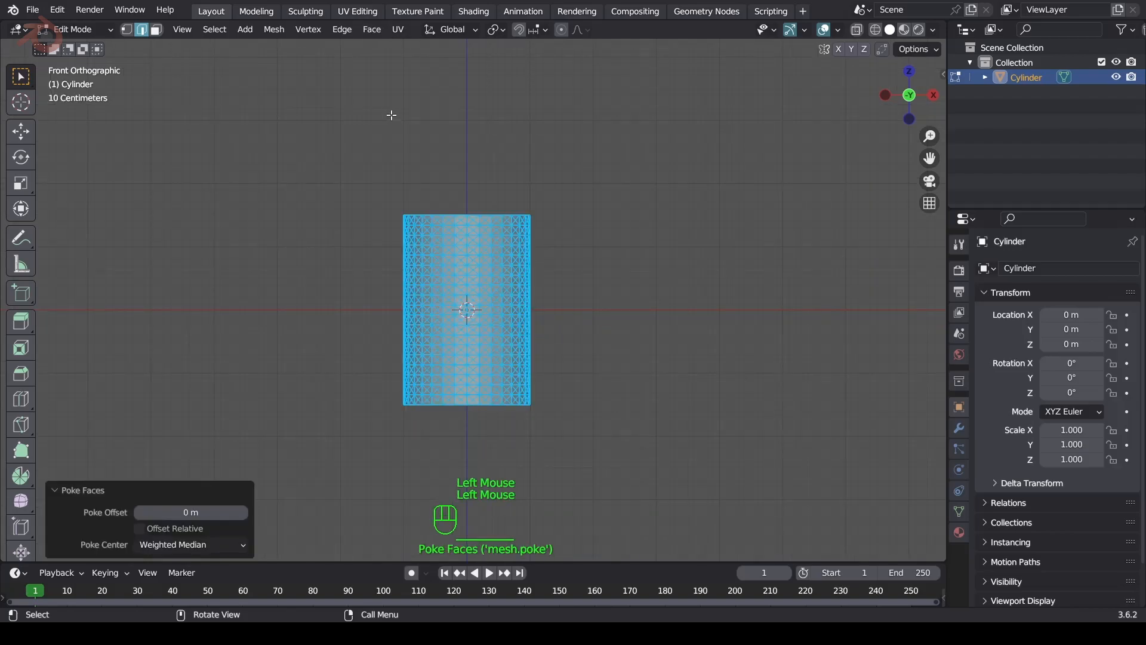
left_click(372, 30)
left_click(396, 142)
scroll(460, 269, "up", 2)
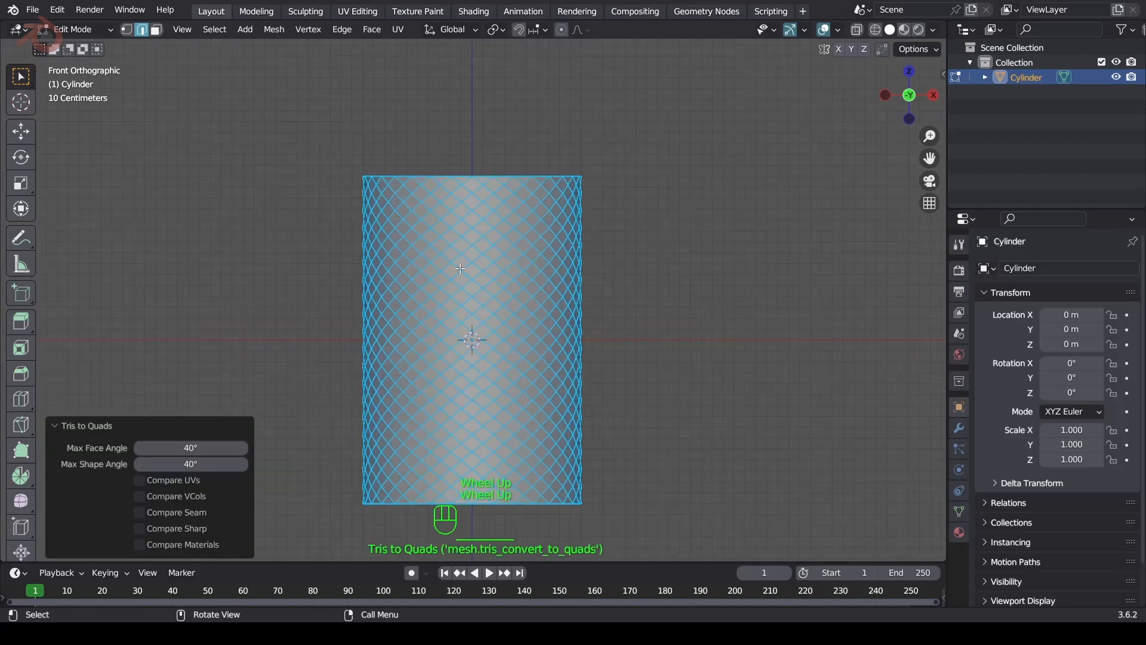
Extrude the upper and lower rim edge loops in place and scale them by 1.1 along Z to form plain rim bands.
left_click(482, 177)
left_click(482, 177, "alt")
middle_click_drag(487, 508, 527, 438, "shift")
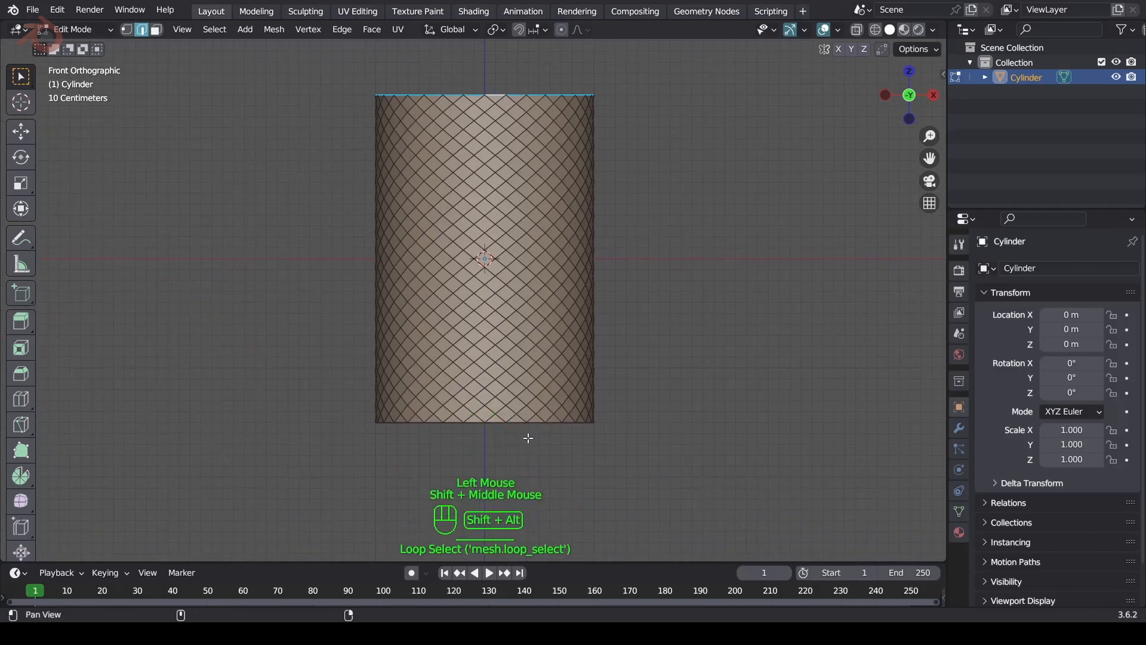
scroll(529, 417, "up", 2)
left_click(544, 406, "alt+shift")
scroll(538, 394, "down", 4)
middle_click_drag(510, 272, 515, 370, "shift")
key("e")
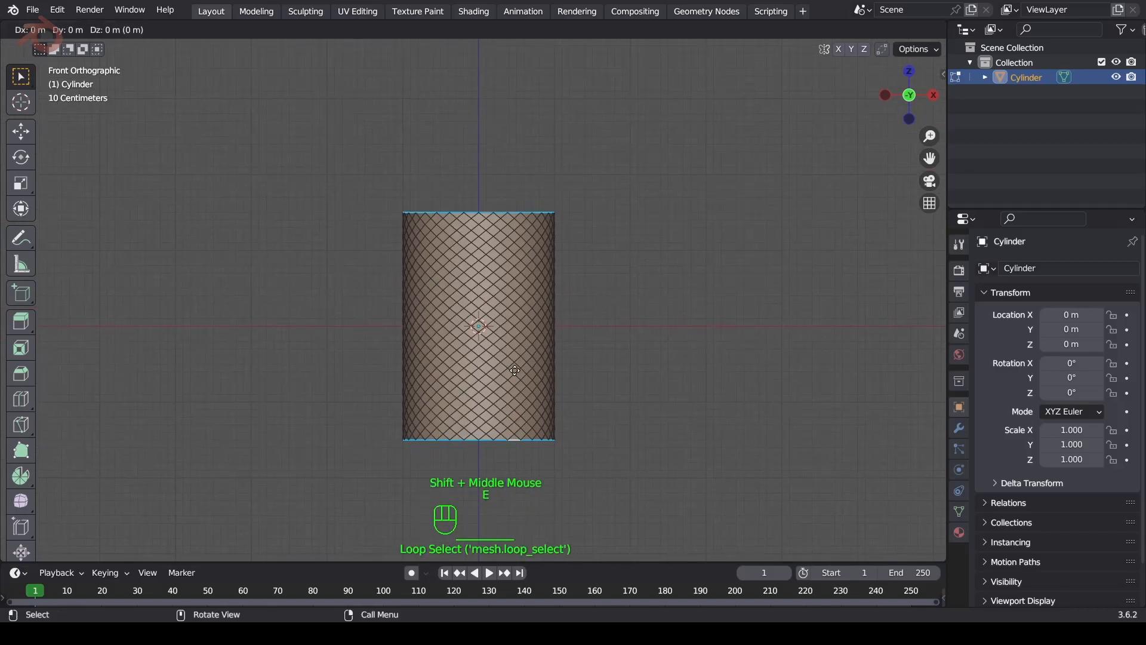
right_click(515, 370)
key("s")
key("z")
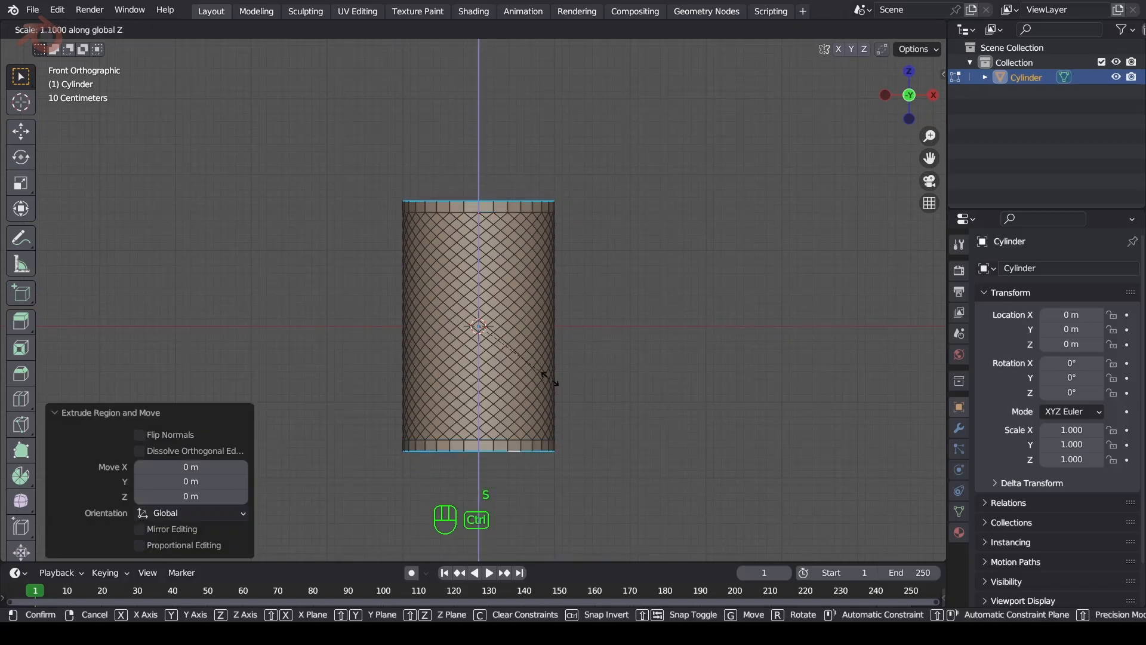
left_click(550, 377)
scroll(508, 266, "up", 2)
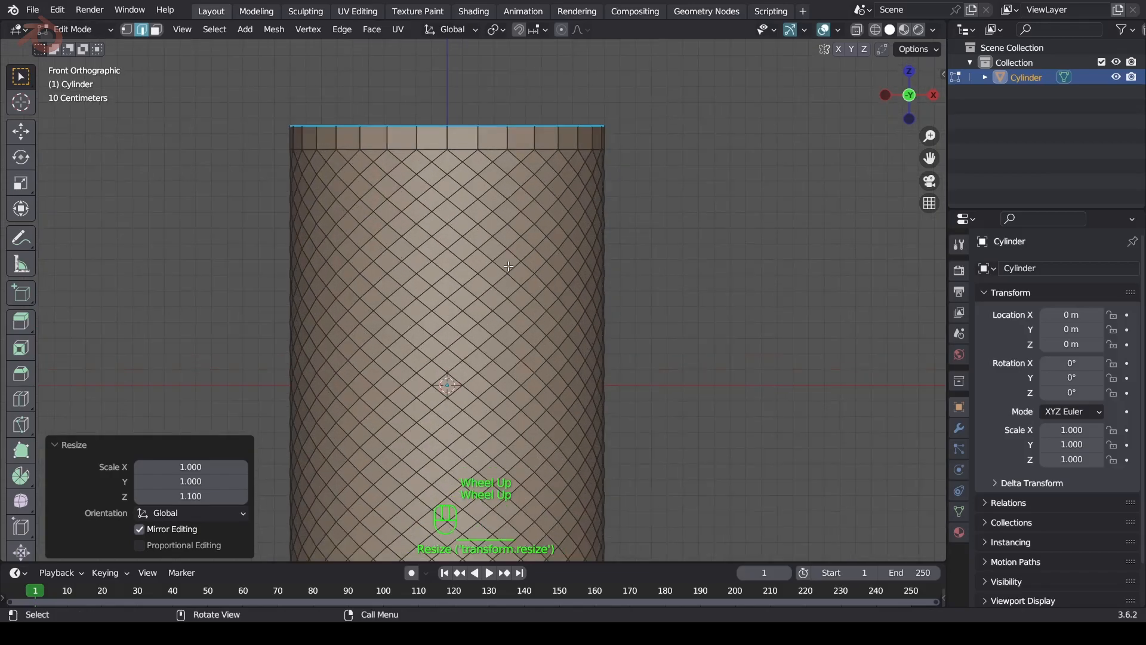
Add single centred vertical loop cuts to the six upper rim band faces on the +X half of the front side.
key("ctrl+r")
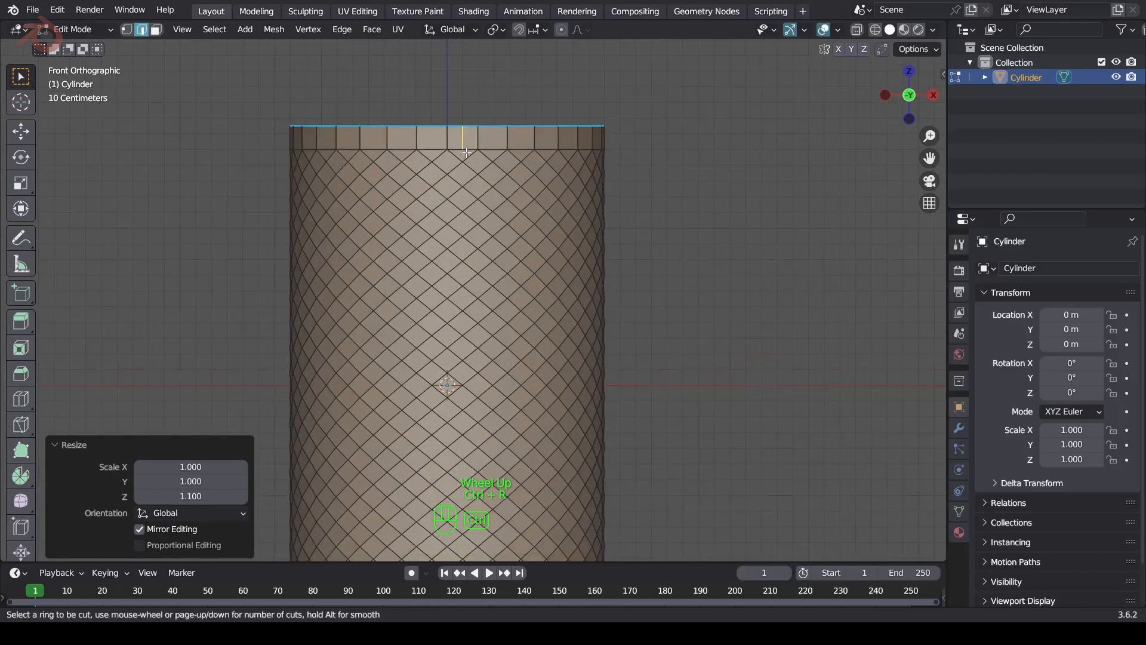
left_click(464, 144)
key("ctrl+r")
left_click(493, 145)
key("ctrl+r")
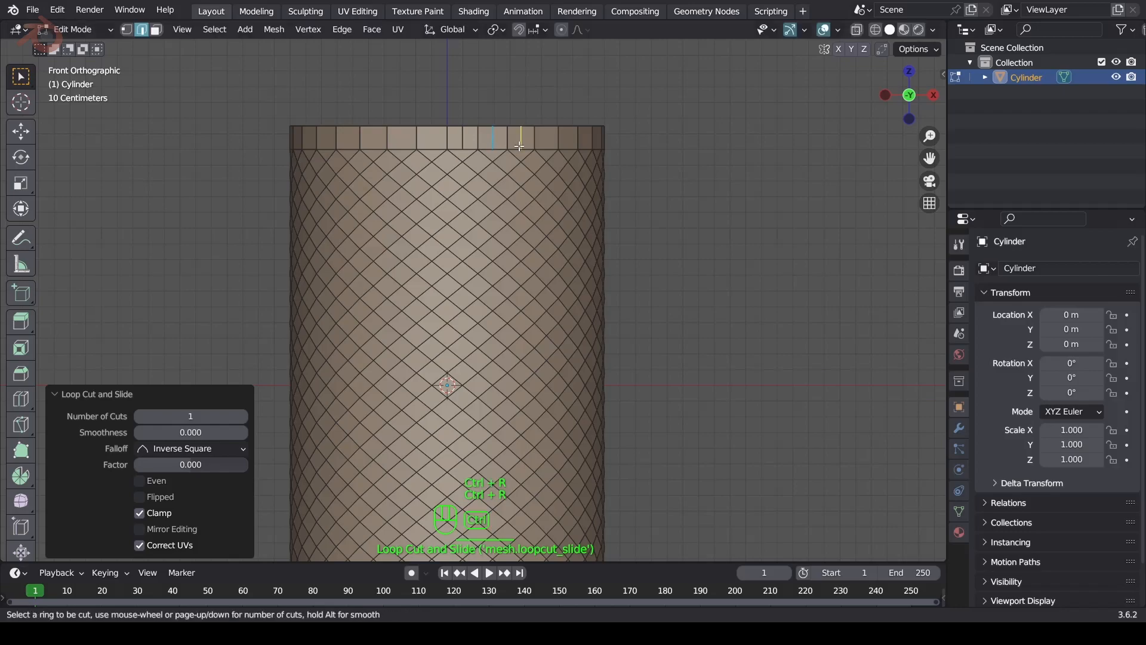
left_click(519, 145)
key("ctrl+r")
left_click(549, 146)
key("ctrl+r")
left_click(569, 146)
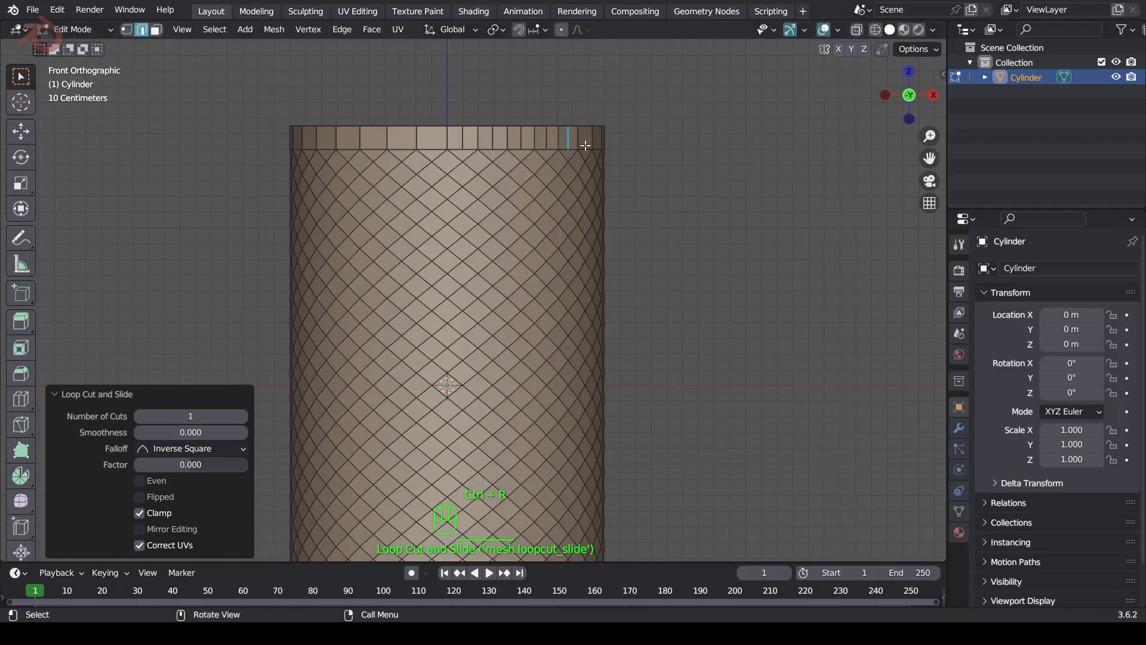
key("ctrl+r")
left_click(585, 146)
Add single centred vertical loop cuts to five upper rim band faces on the -X half of the front side.
key("ctrl+r")
left_click(431, 149)
key("ctrl+r")
left_click(403, 146)
key("ctrl+r")
left_click(374, 146)
key("ctrl+r")
left_click(347, 148)
key("ctrl+r")
left_click(327, 148)
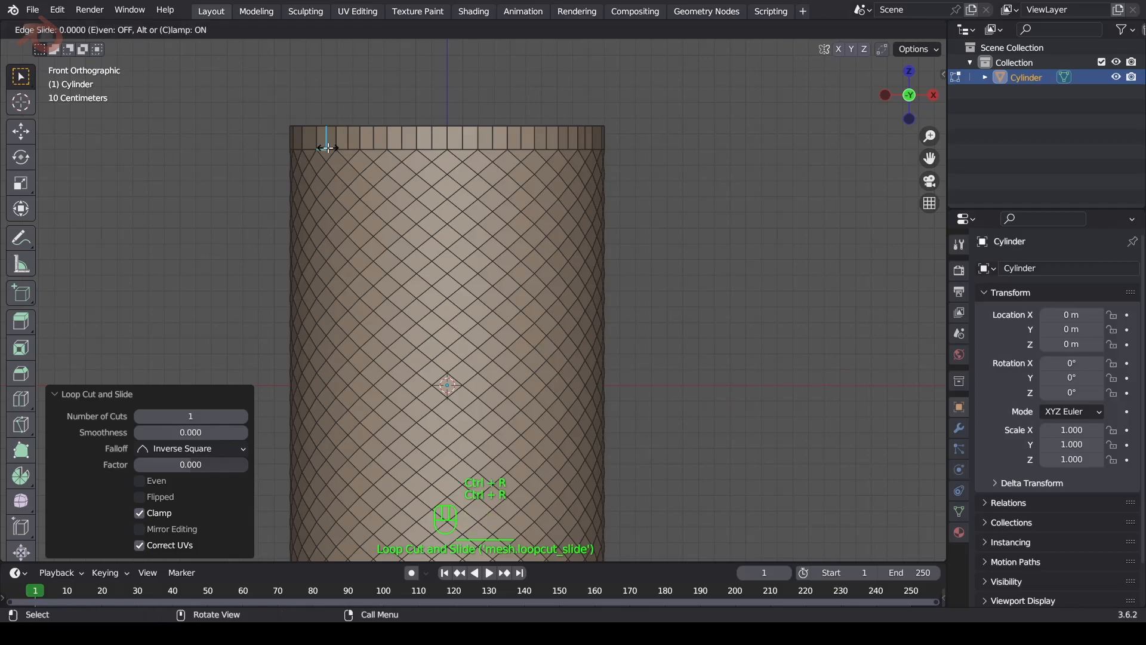
From the right view, centre a vertical loop cut in each of the two remaining uncut upper band faces on the -Y half.
key("KP_3")
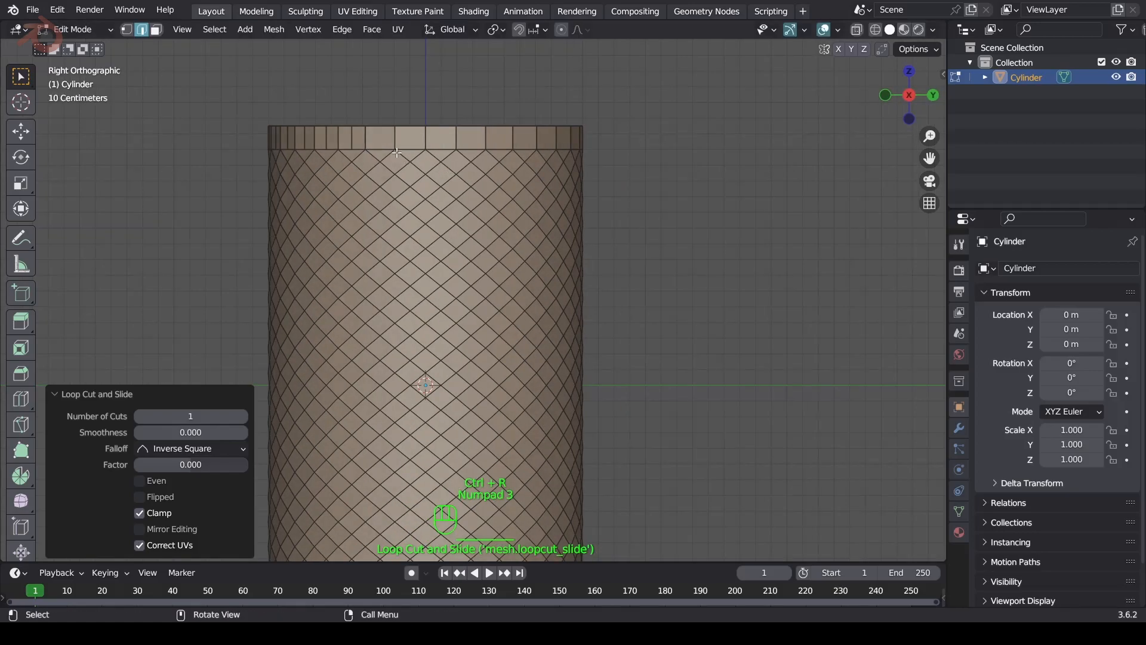
key("ctrl+r")
left_click(380, 141)
key("ctrl+r")
left_click(410, 146)
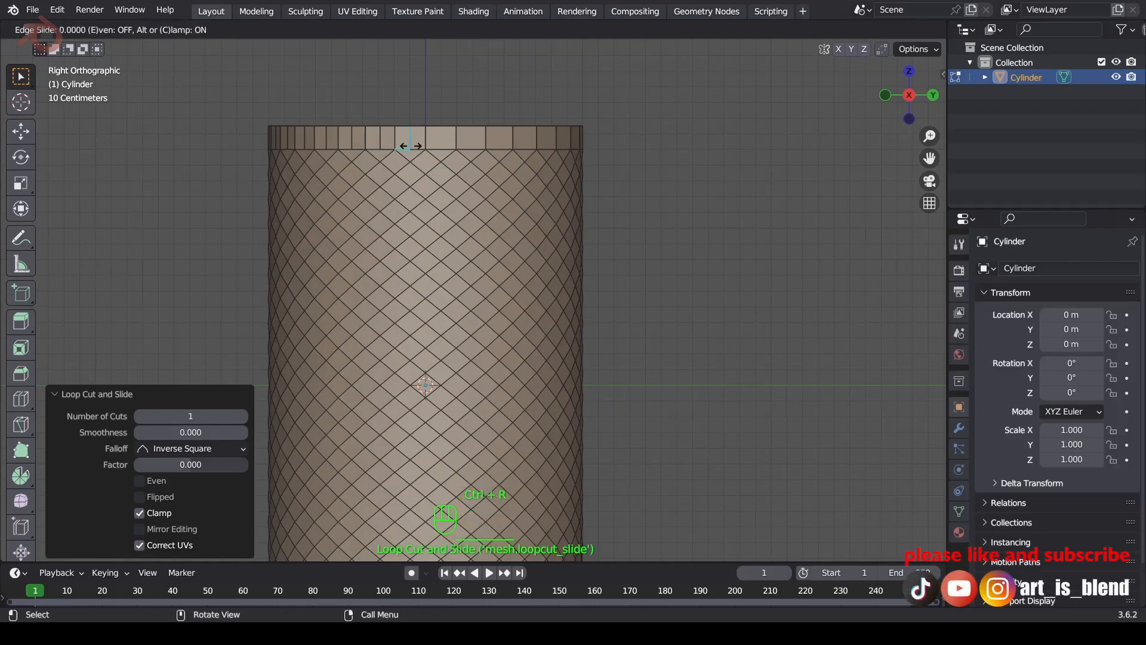
left_click(411, 145)
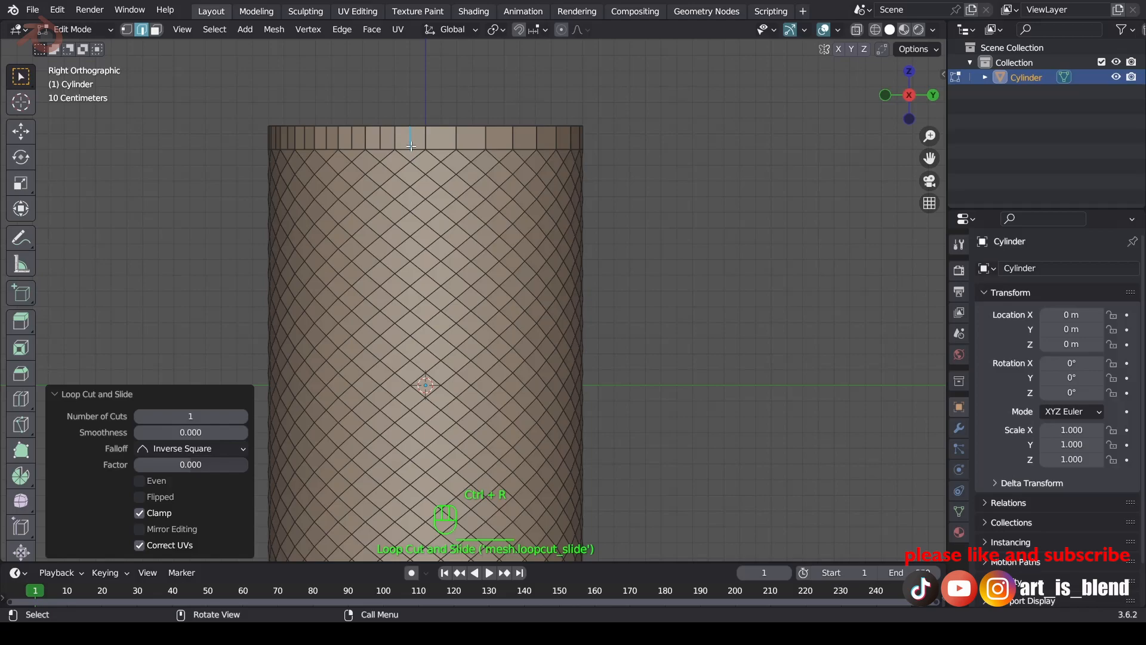
From the left view, centre a vertical loop cut in each of the three remaining uncut upper band faces on the -Y half.
key("ctrl+KP_3")
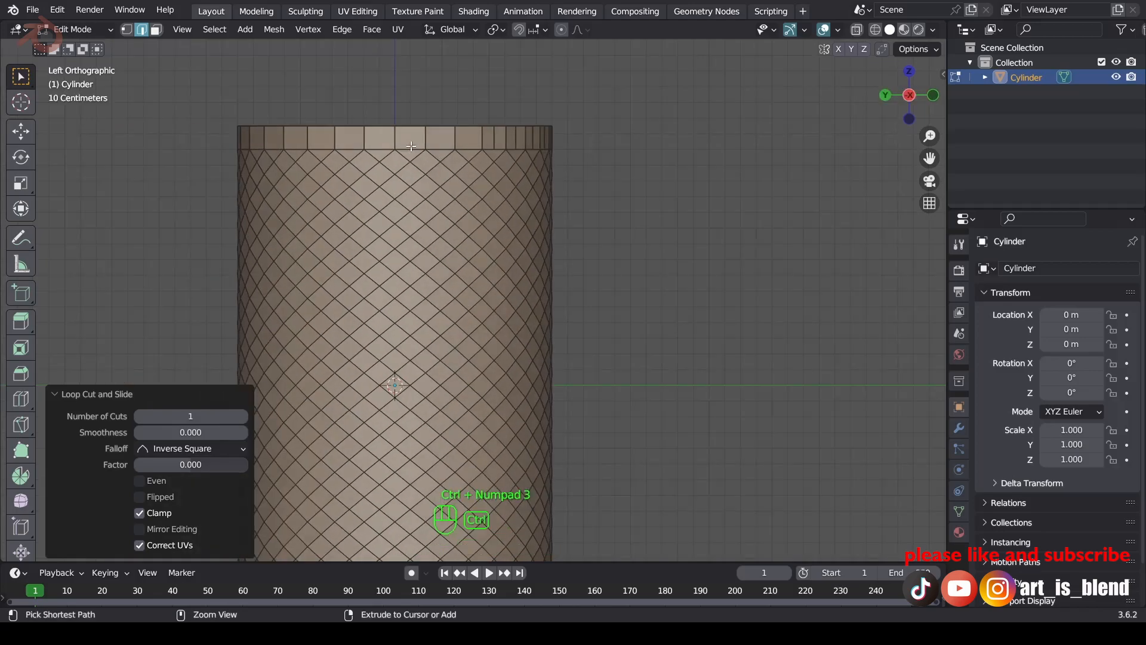
key("ctrl+r")
left_click(411, 146)
left_click(413, 146)
key("ctrl+r")
left_click(438, 148)
left_click(438, 147)
key("ctrl+r")
left_click(468, 146)
left_click(468, 147)
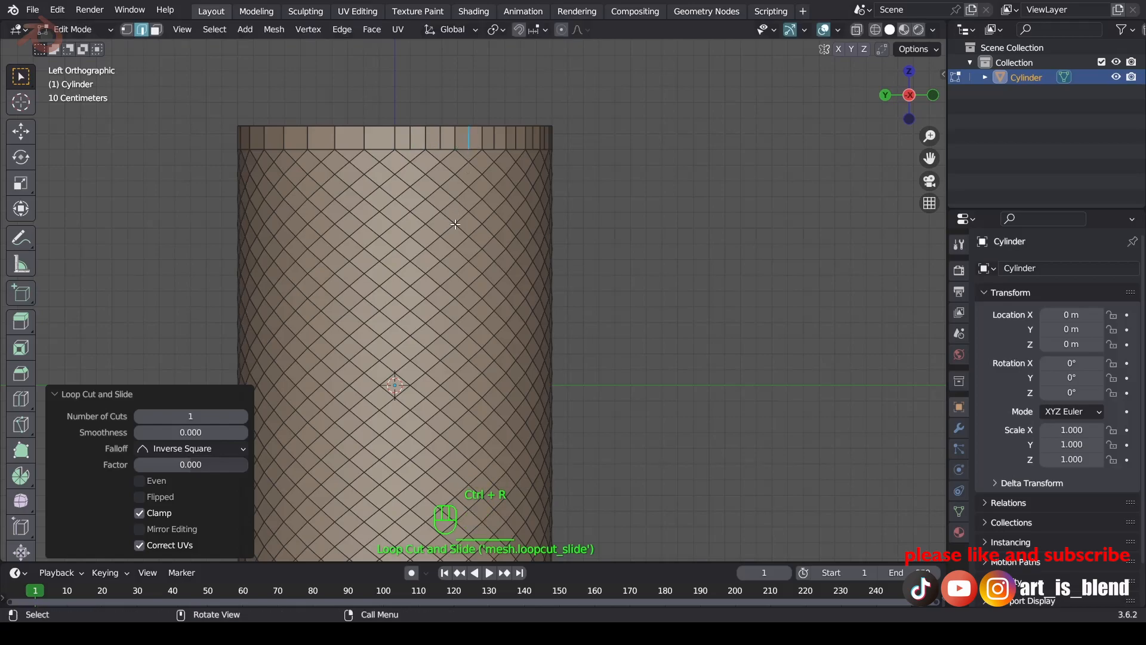
Symmetrize the whole mesh from -Y to +Y to copy the rim band cuts to the back half.
scroll(455, 224, "down", 1)
key("a")
left_click(275, 34)
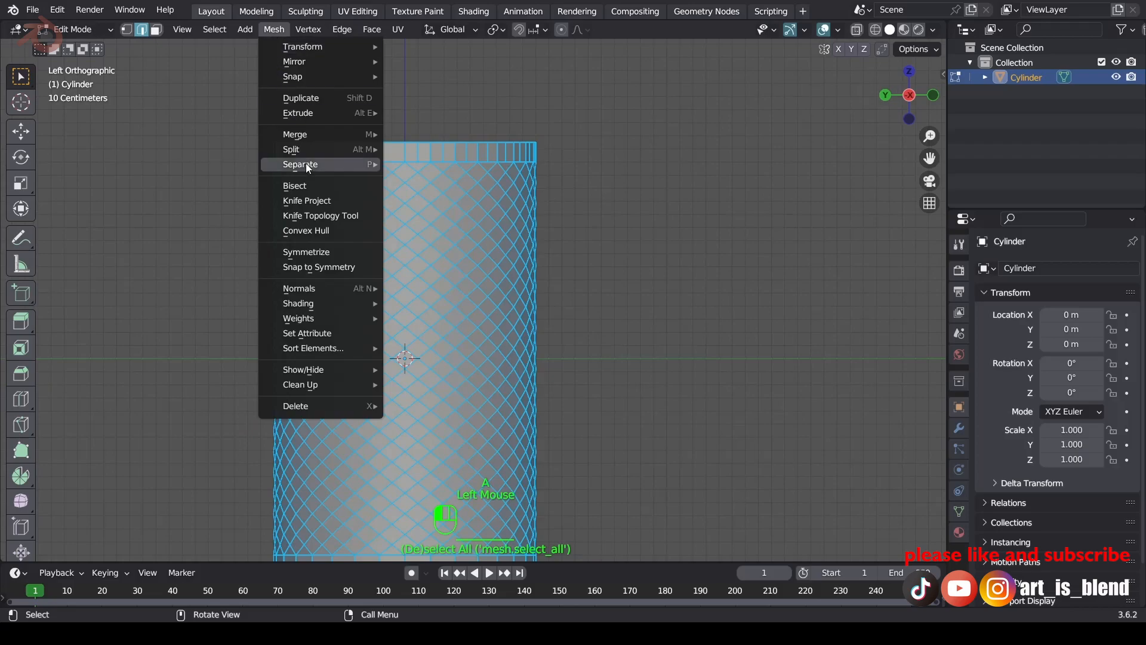
left_click(308, 249)
left_click(181, 526)
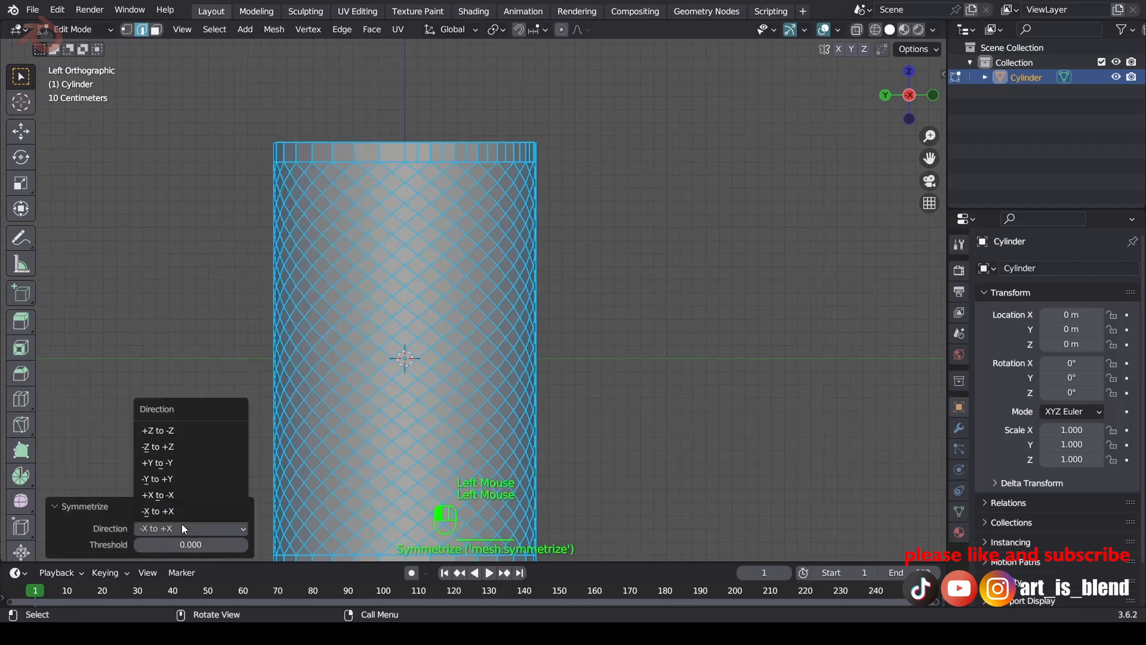
left_click(179, 495)
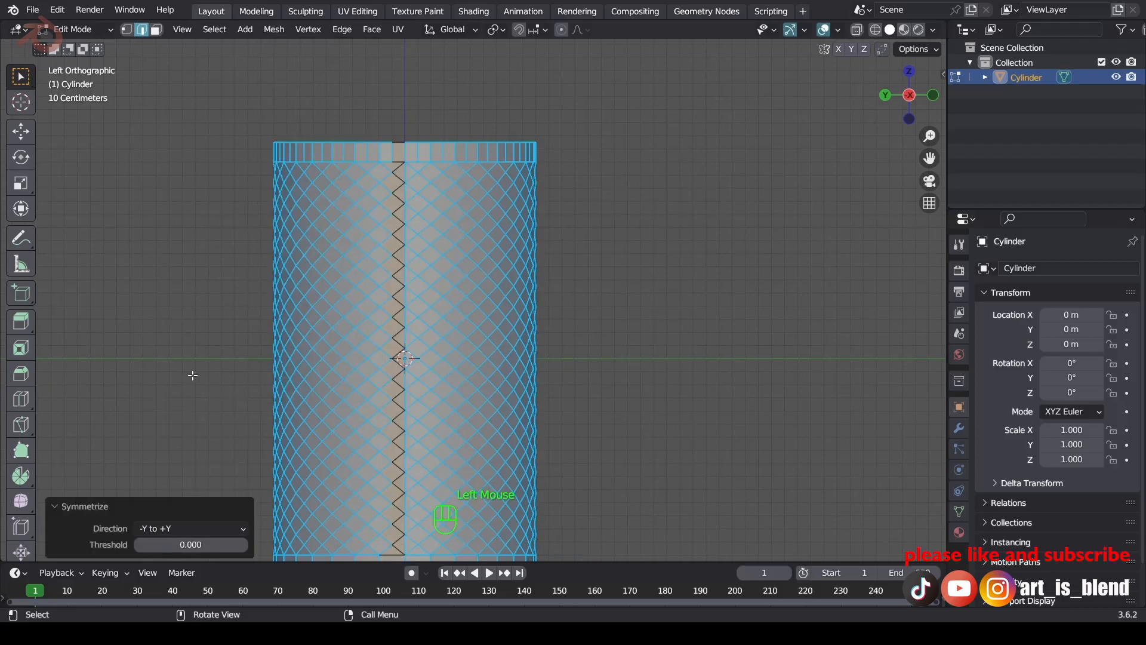
Symmetrize the whole mesh from +Z to -Z to copy the upper rim band cuts to the lower band, and clear the selection.
key("alt+a")
key("a")
left_click(274, 30)
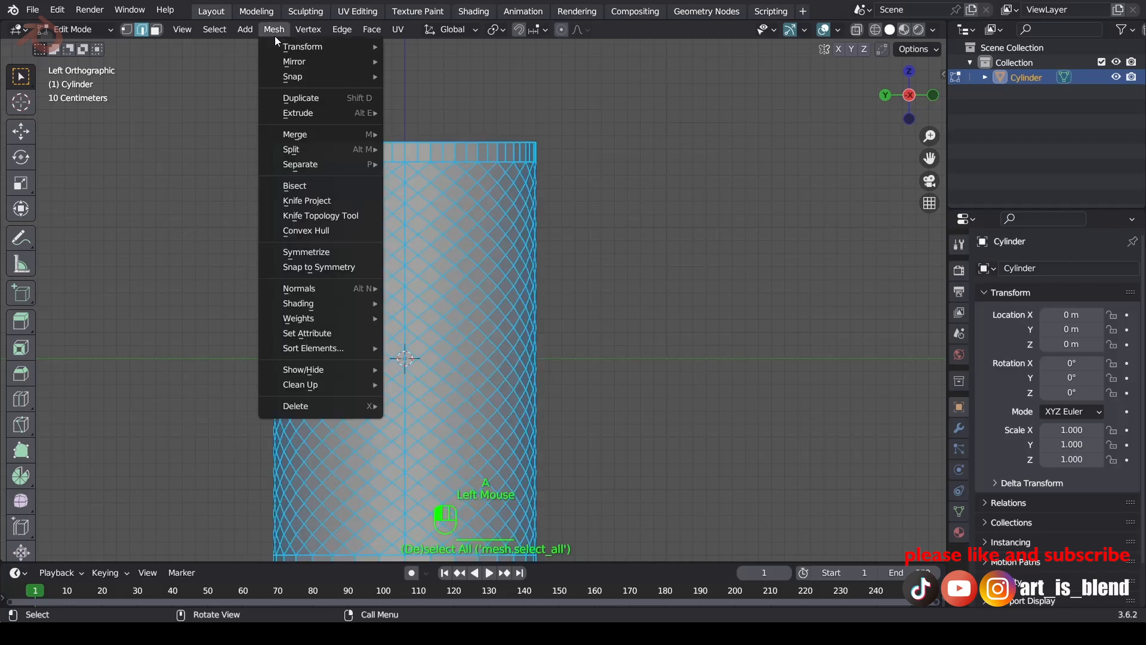
left_click(307, 252)
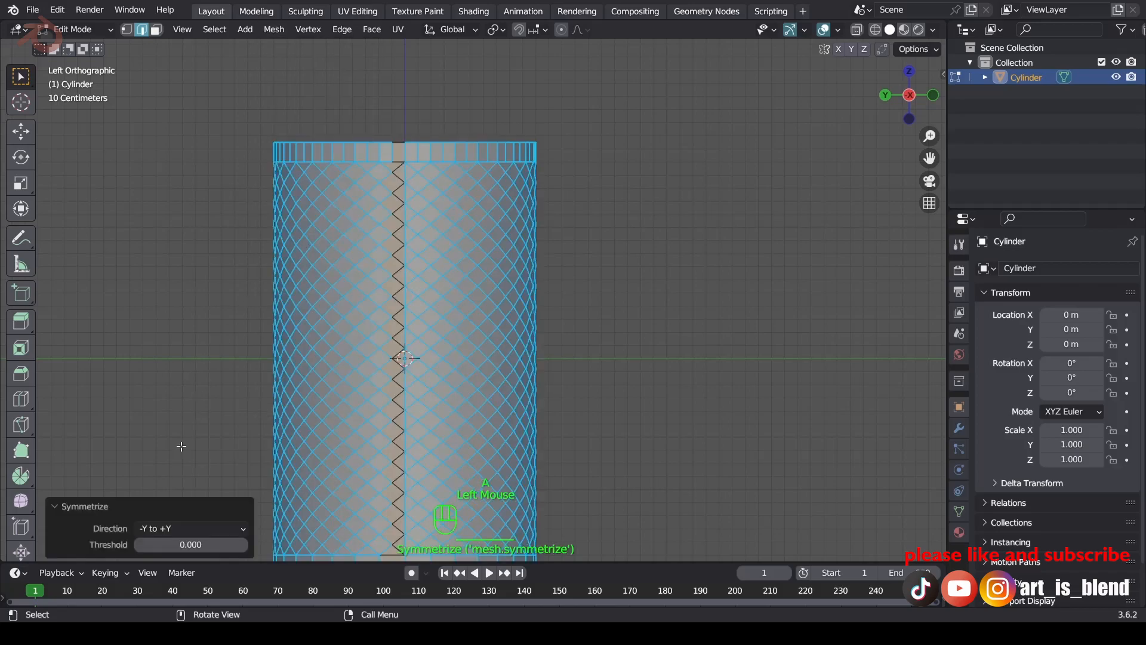
left_click(165, 529)
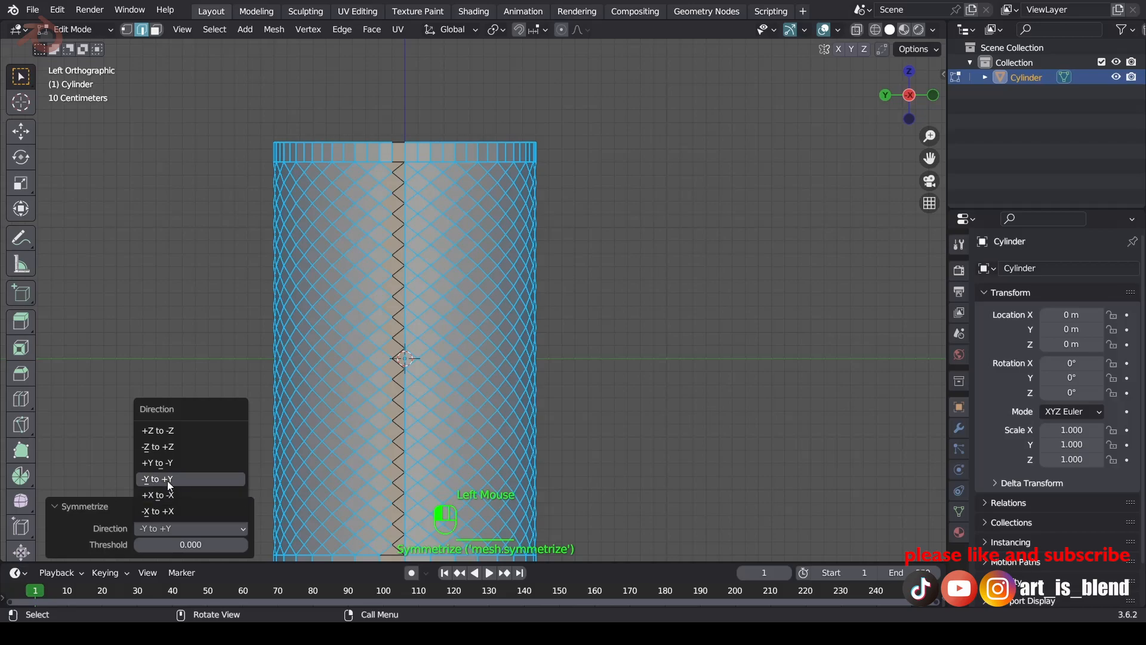
left_click(170, 432)
middle_click_drag(586, 361, 635, 205, "shift")
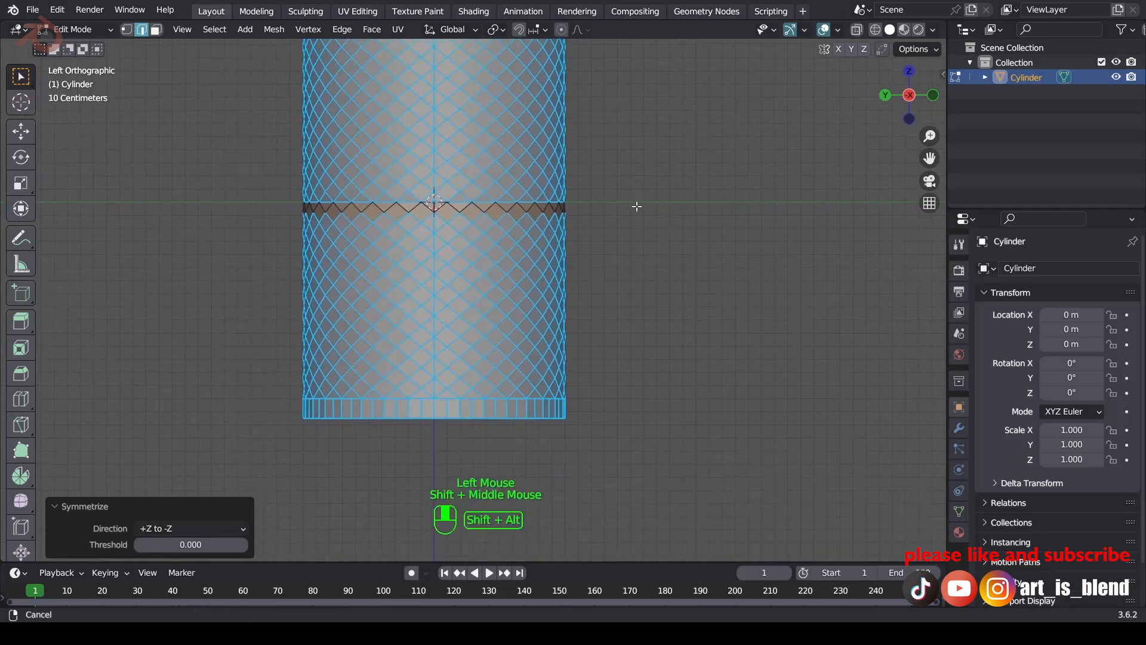
left_click(641, 267)
Select the vertical centre seam edges on both X sides of the diamond wall and dissolve them.
key("2")
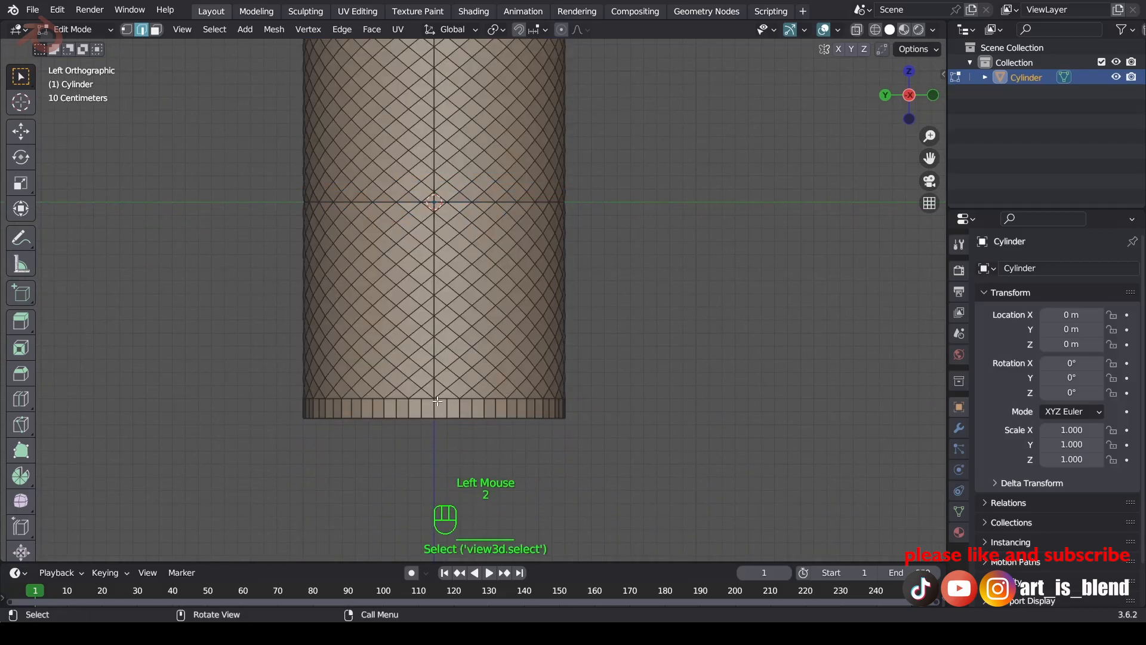
middle_click_drag(482, 238, 474, 486, "shift")
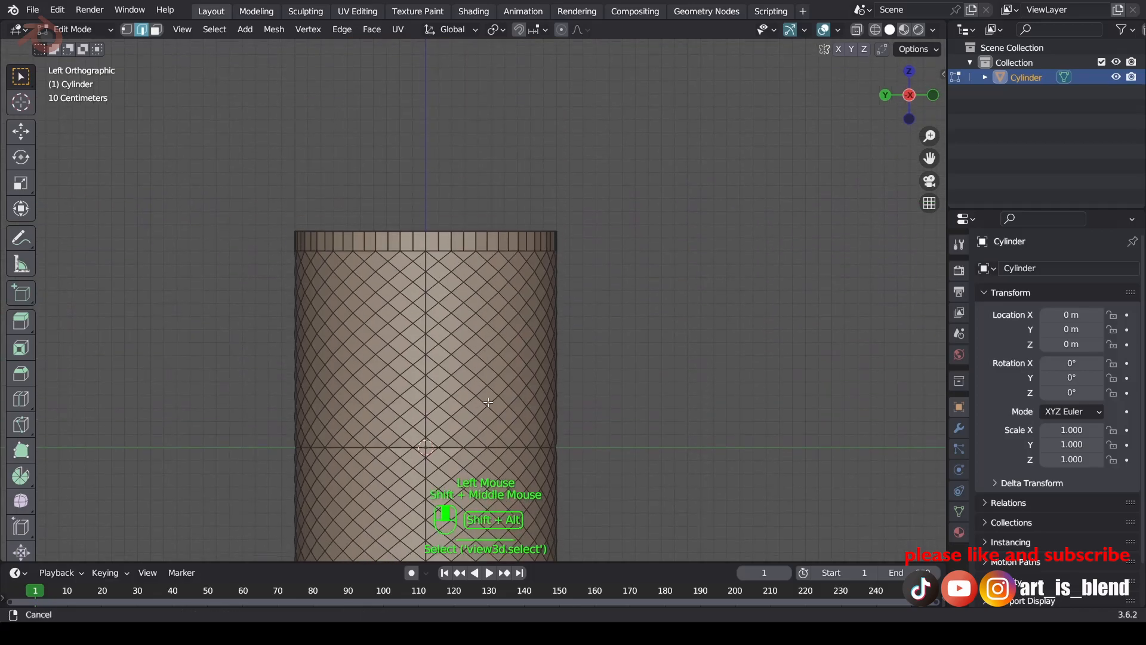
left_click(428, 266, "ctrl")
middle_click_drag(685, 361, 383, 368)
left_click(496, 271, "shift")
middle_click_drag(573, 402, 589, 494, "shift")
left_click(511, 428, "ctrl")
key("ctrl+x")
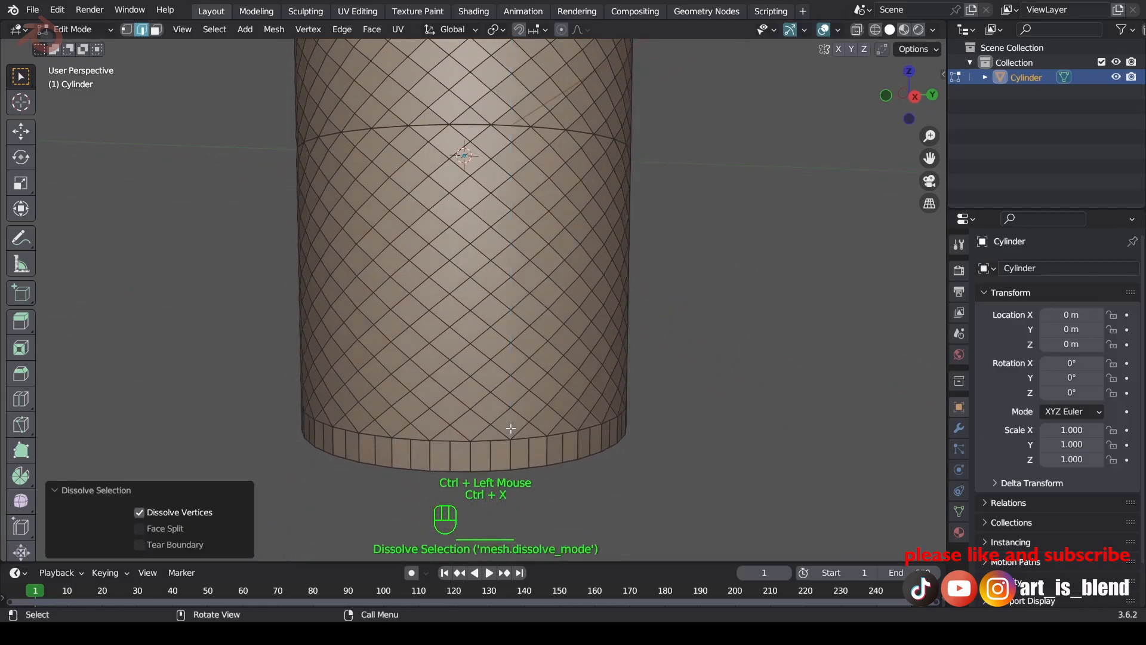
Select the horizontal seam edge loop around the cylinder's mid-height and dissolve it.
left_click(668, 144)
middle_click_drag(638, 157, 433, 198)
middle_click_drag(618, 209, 349, 245, "shift")
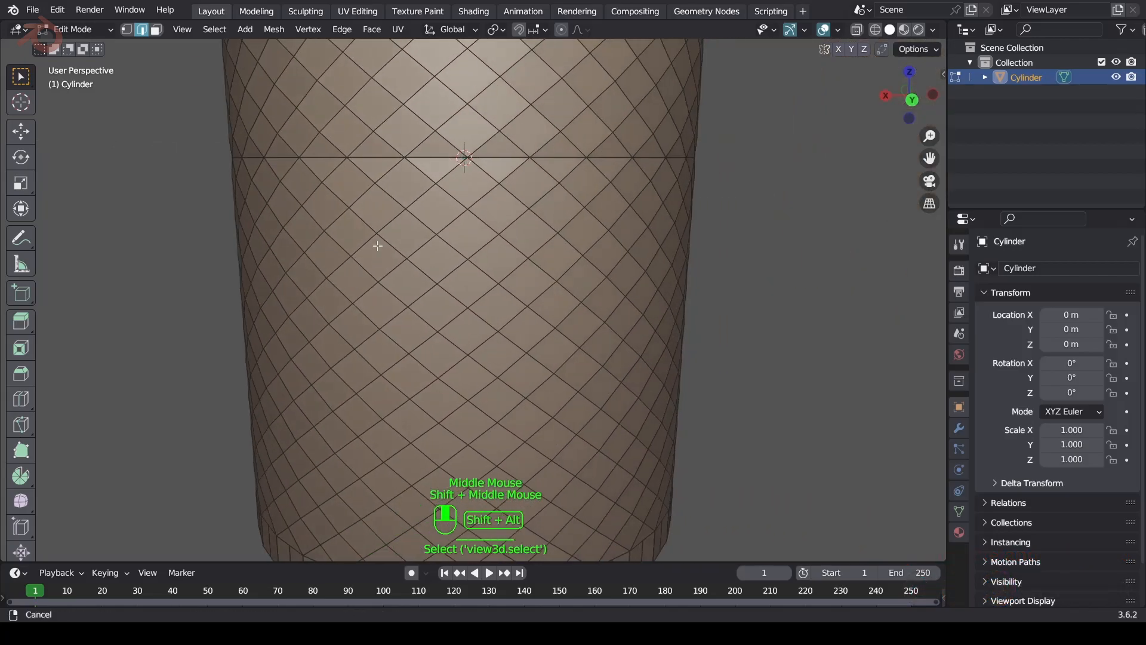
left_click(470, 159, "ctrl")
middle_click_drag(627, 164, 428, 184)
scroll(428, 184, "down", 5)
middle_click_drag(607, 276, 431, 267)
left_click(425, 213, "ctrl")
middle_click_drag(587, 234, 482, 236)
left_click(476, 222, "ctrl")
key("ctrl+x")
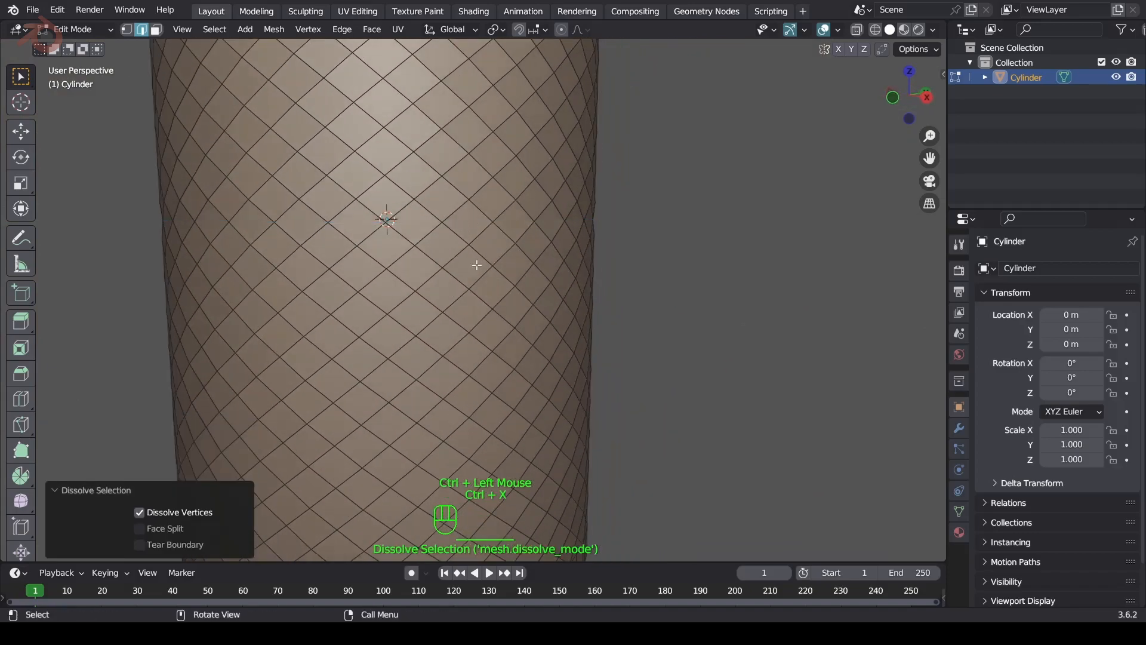
Select all of the cylinder's vertices and merge them by distance.
scroll(478, 342, "down", 2)
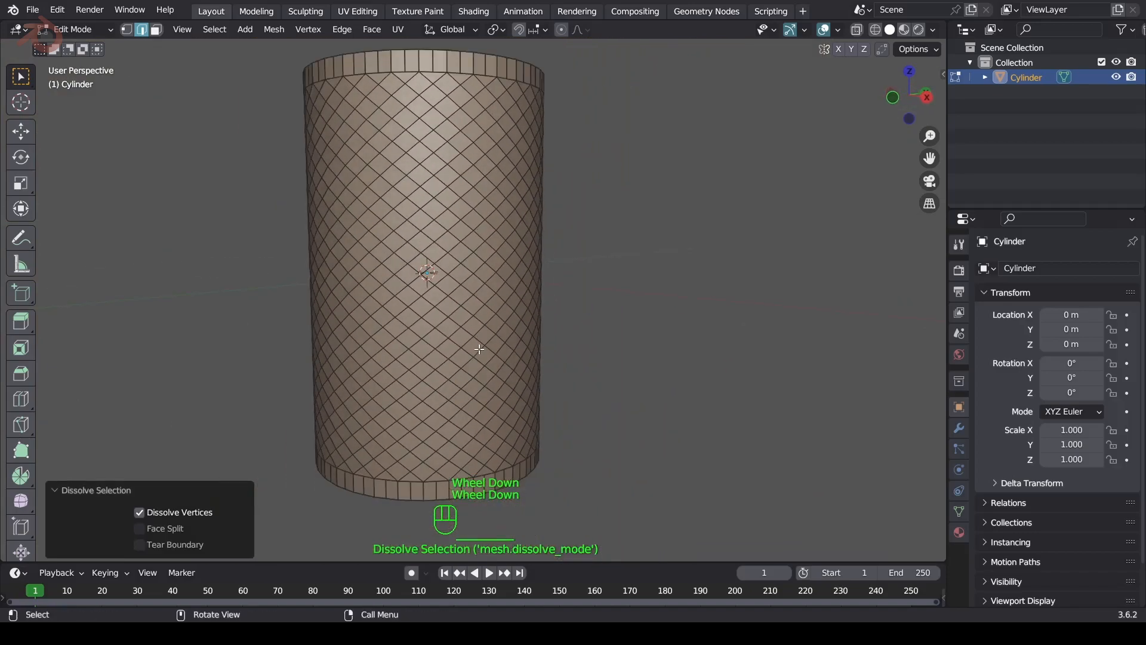
key("1")
key("a")
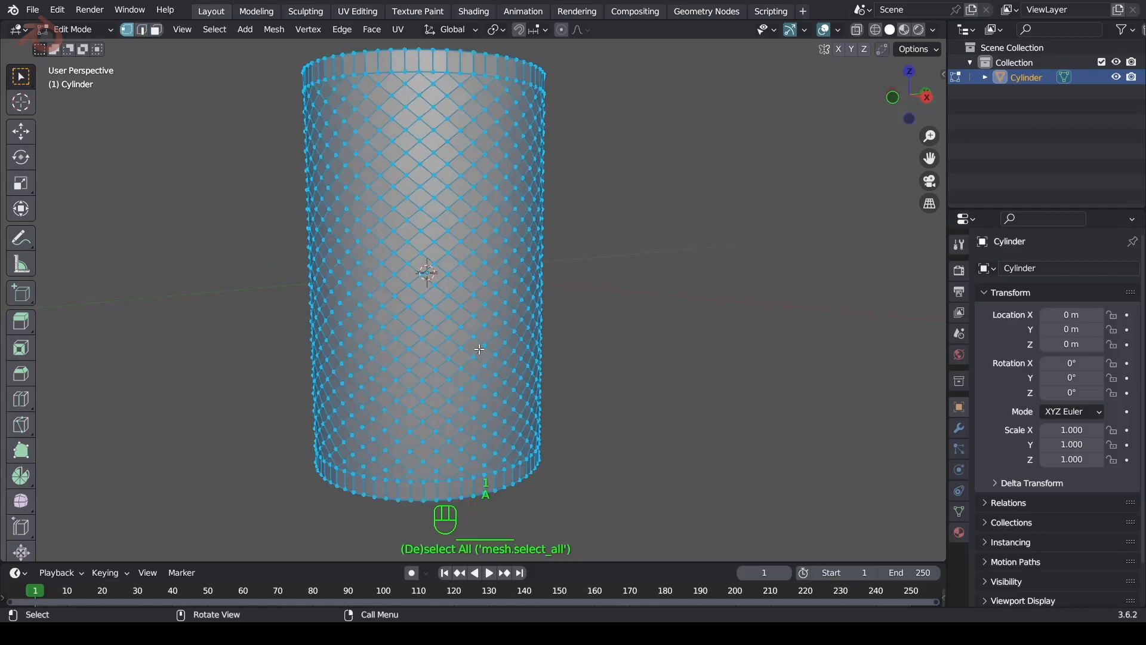
key("m")
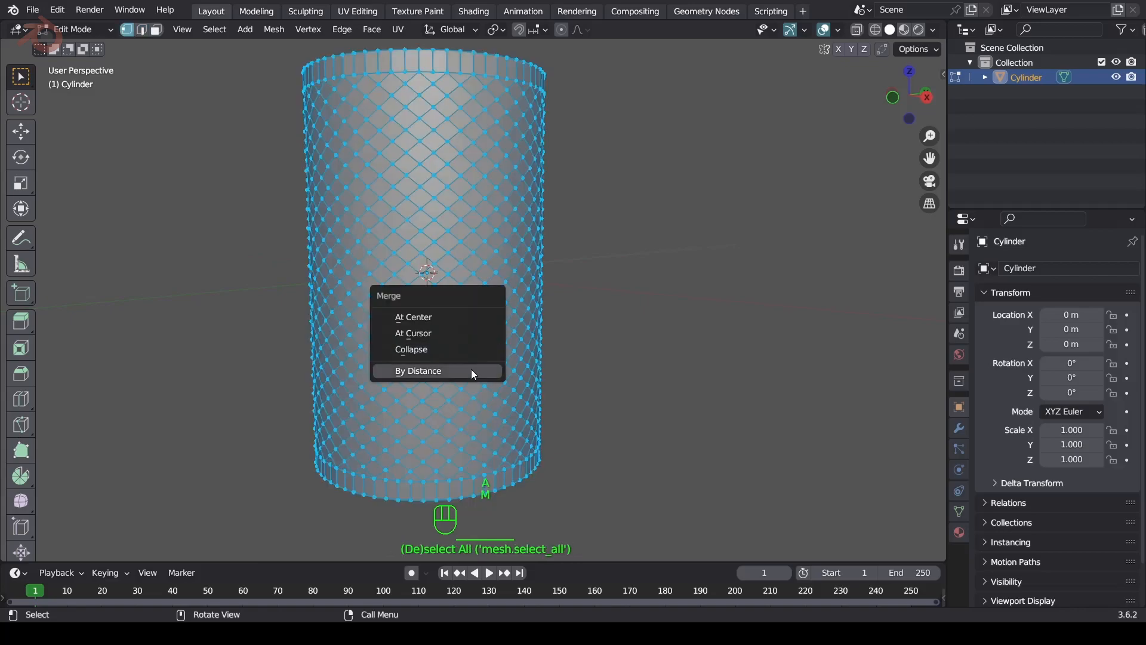
left_click(471, 369)
Keep only the diamond wall faces selected by deselecting the vertices of the upper and lower rim bands with X-ray on.
key("KP_1")
middle_click_drag(471, 370, 541, 394, "shift")
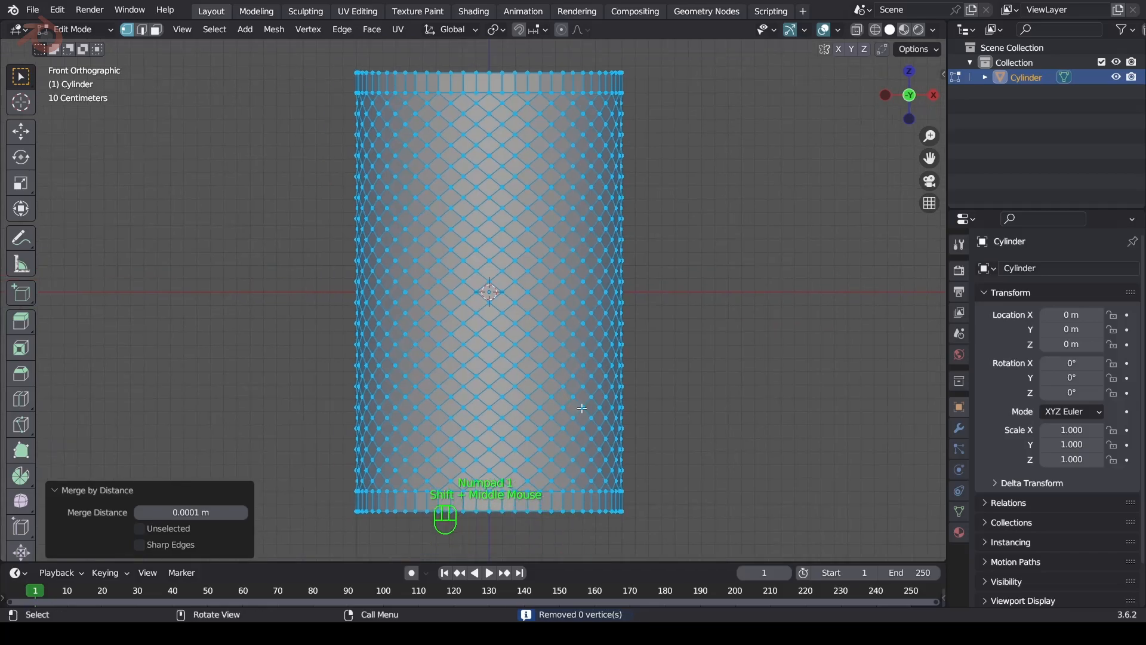
key("a")
key("3")
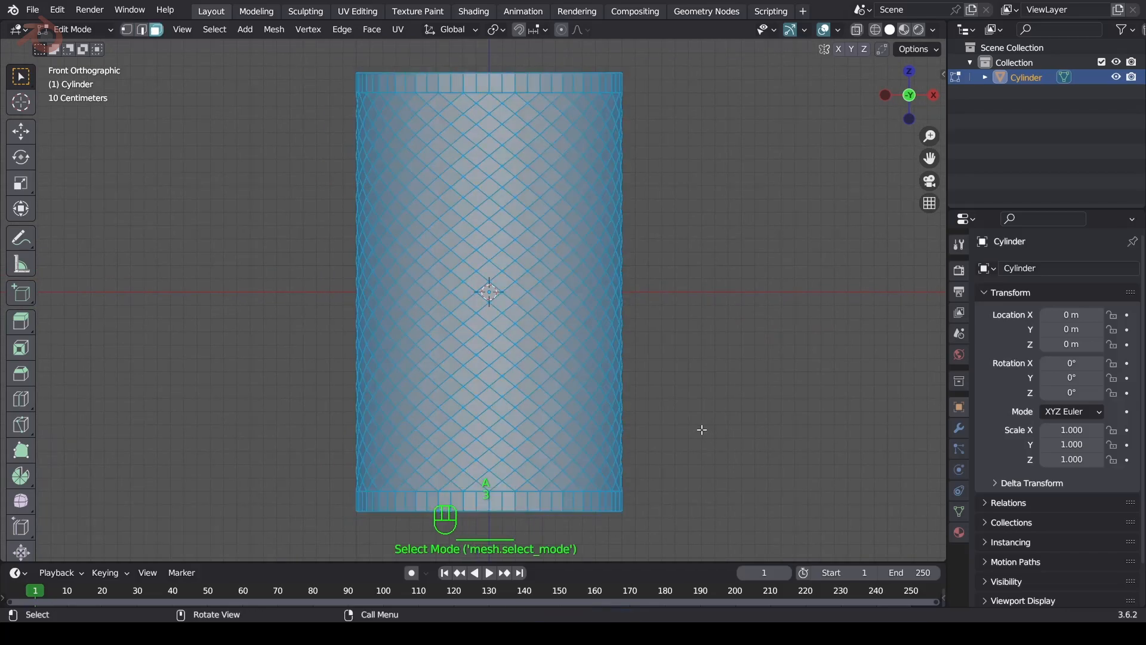
key("alt+z")
scroll(702, 429, "down", 2)
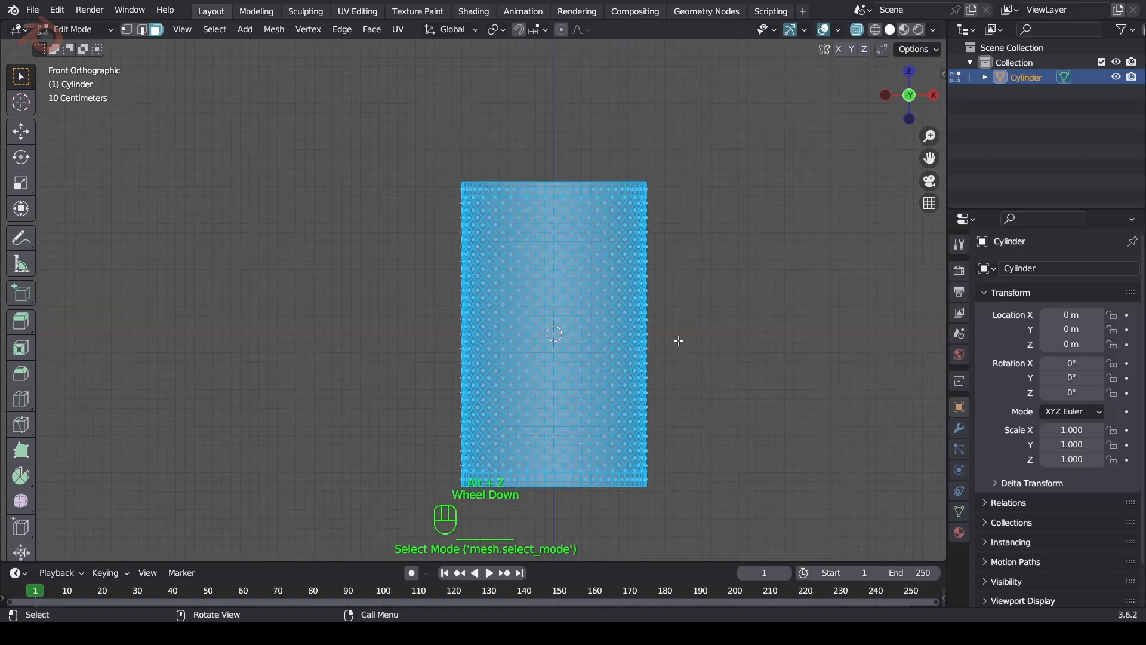
scroll(682, 318, "up", 2)
key("1")
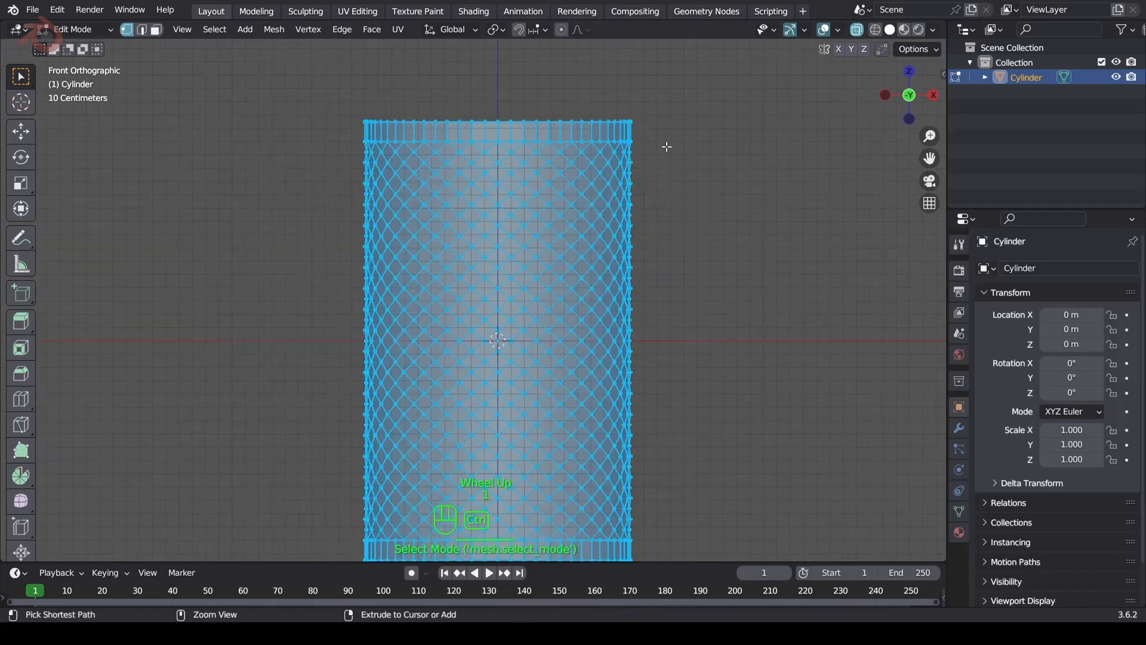
left_click_drag(657, 144, 306, 93, "ctrl")
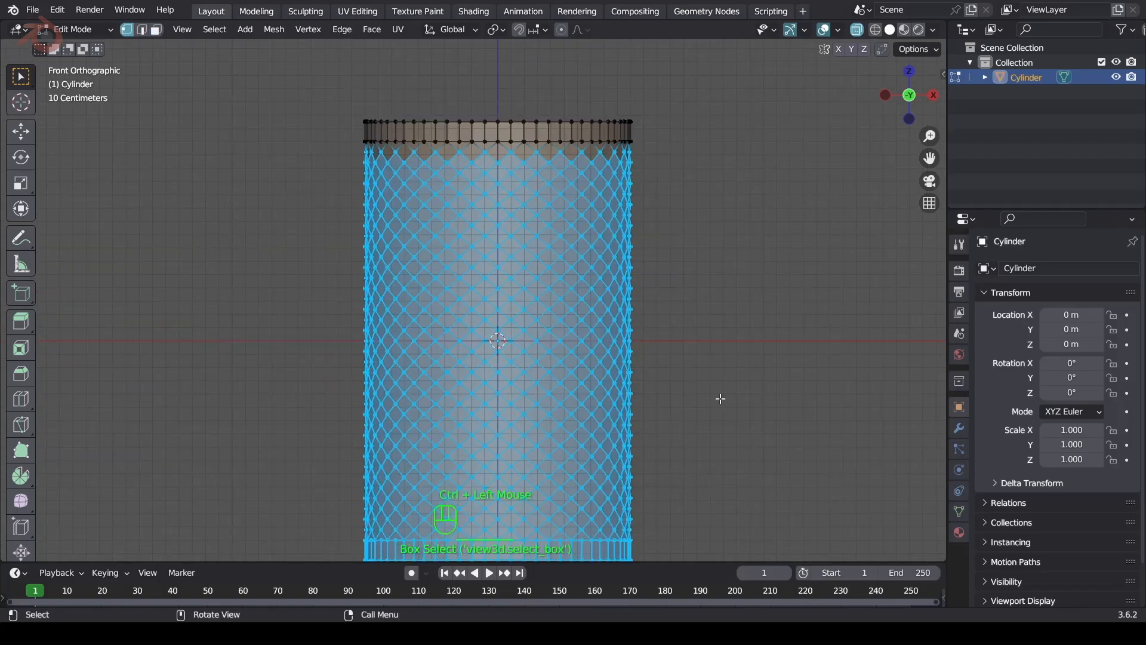
middle_click_drag(719, 397, 708, 238, "shift")
left_click_drag(657, 434, 240, 378, "ctrl")
middle_click_drag(333, 331, 483, 473)
key("KP_1")
key("3")
scroll(499, 261, "up", 3)
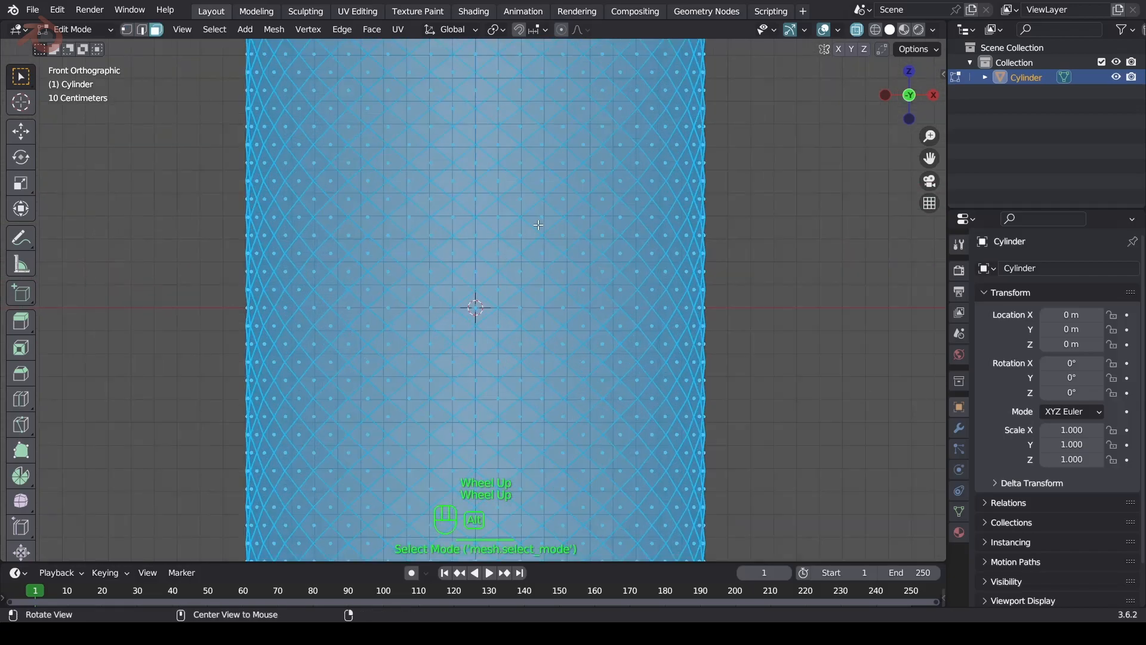
key("alt+z")
Inset the selected diamond faces individually with a thickness of about 0.0097 m.
middle_click_drag(556, 184, 511, 356, "shift")
scroll(471, 300, "up", 2)
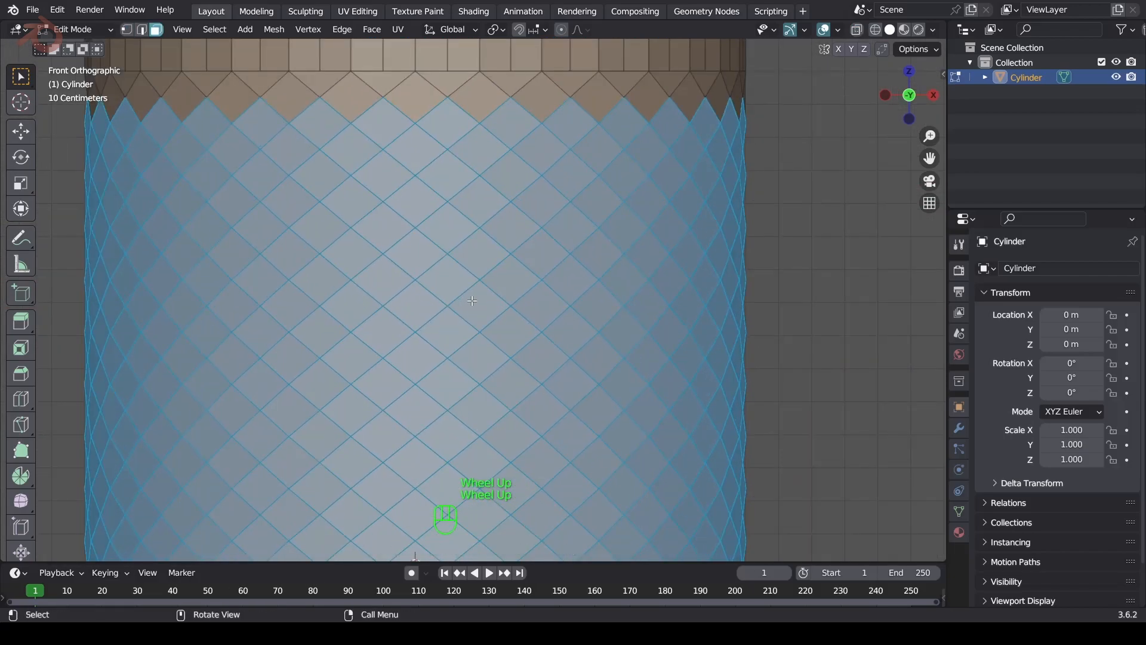
key("i")
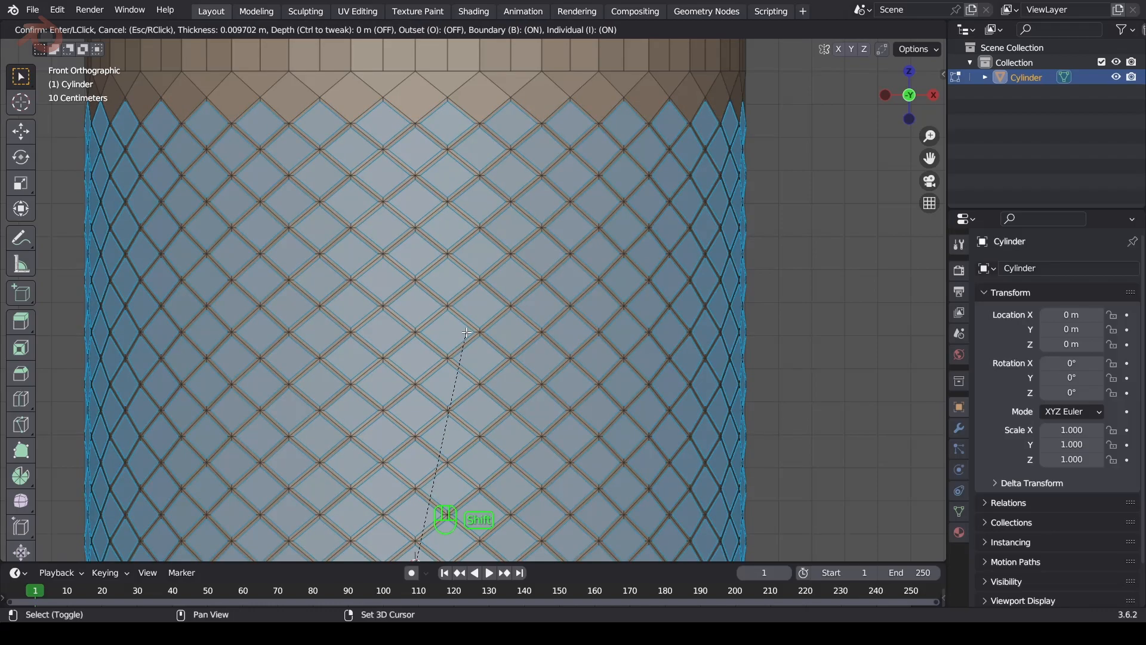
left_click(466, 333)
Extrude the inset diamond faces outward along their normals by about 0.032 m.
scroll(568, 218, "up", 2)
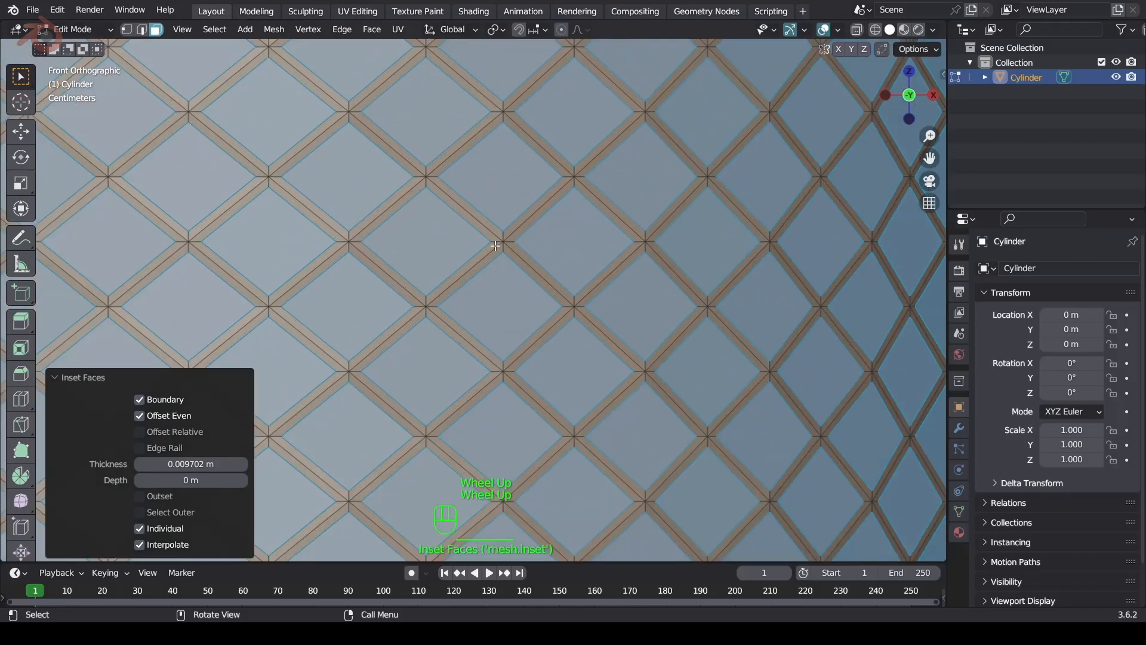
key("alt+e")
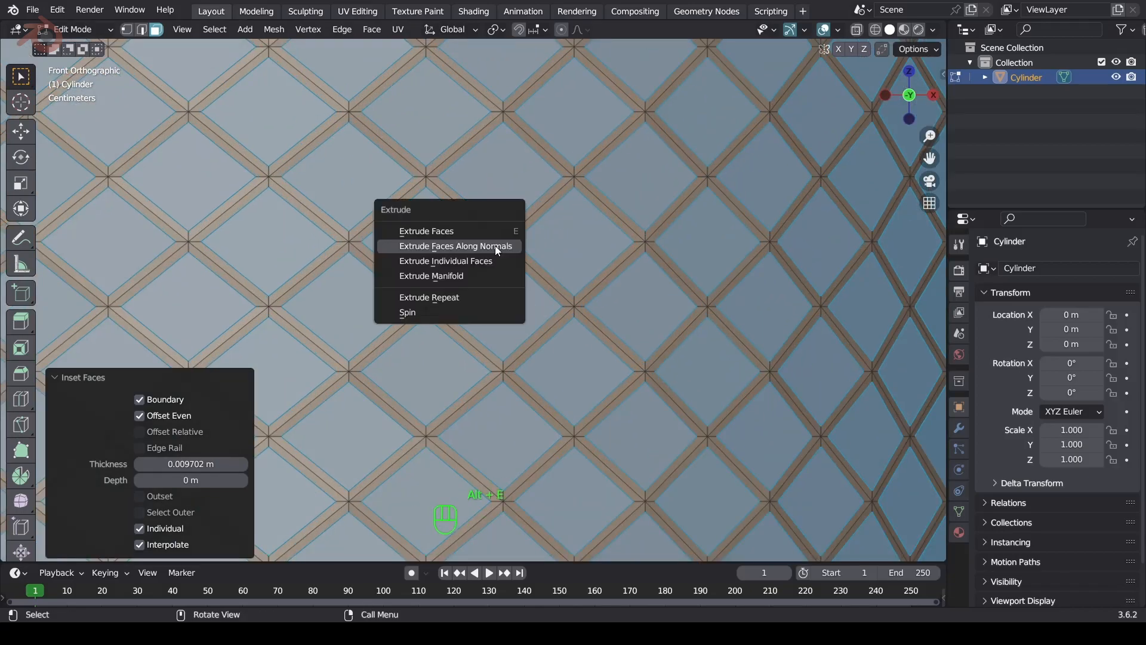
left_click(496, 246)
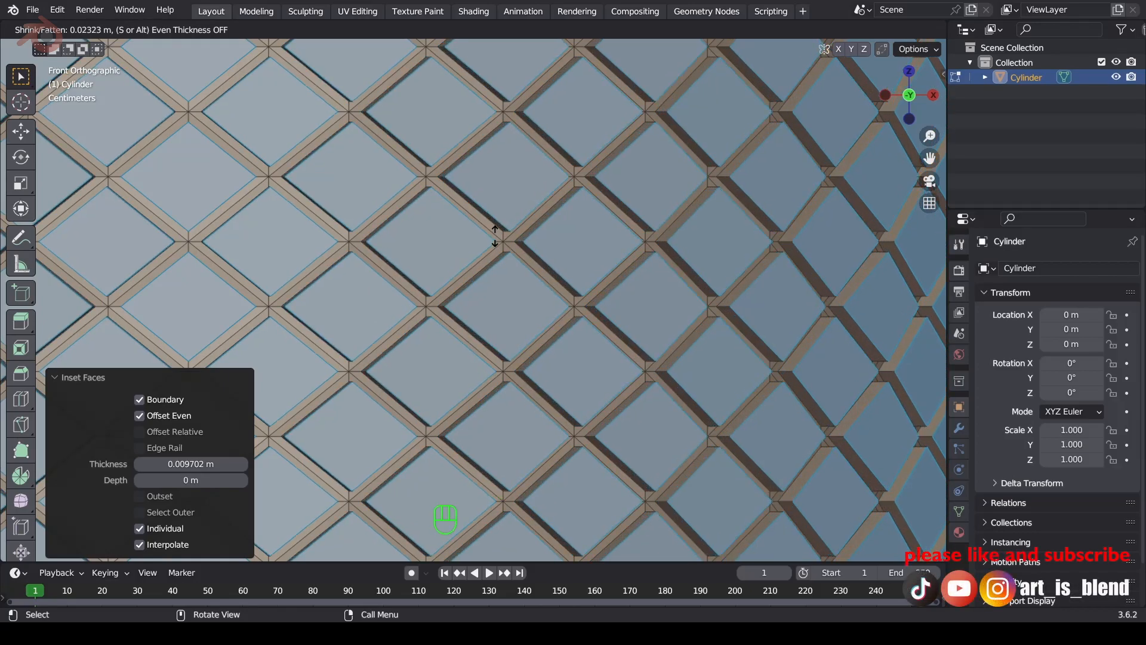
left_click(496, 238)
scroll(497, 276, "down", 2)
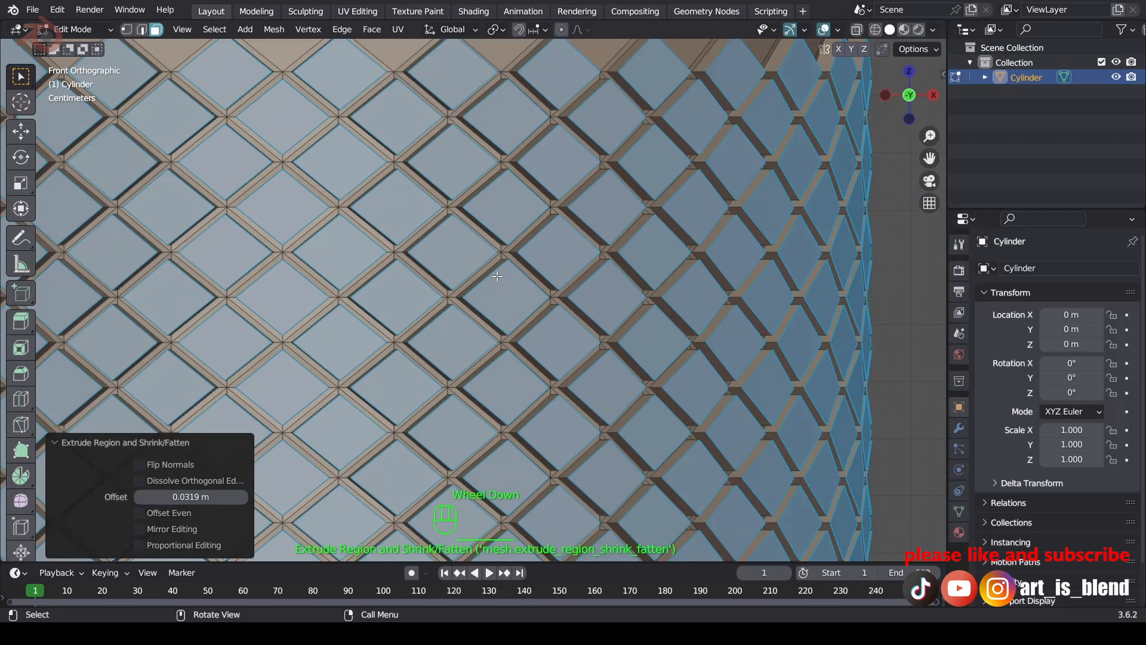
Merge the extruded diamond faces with Collapse so each forms a pyramid point, and return to Object Mode.
key("m")
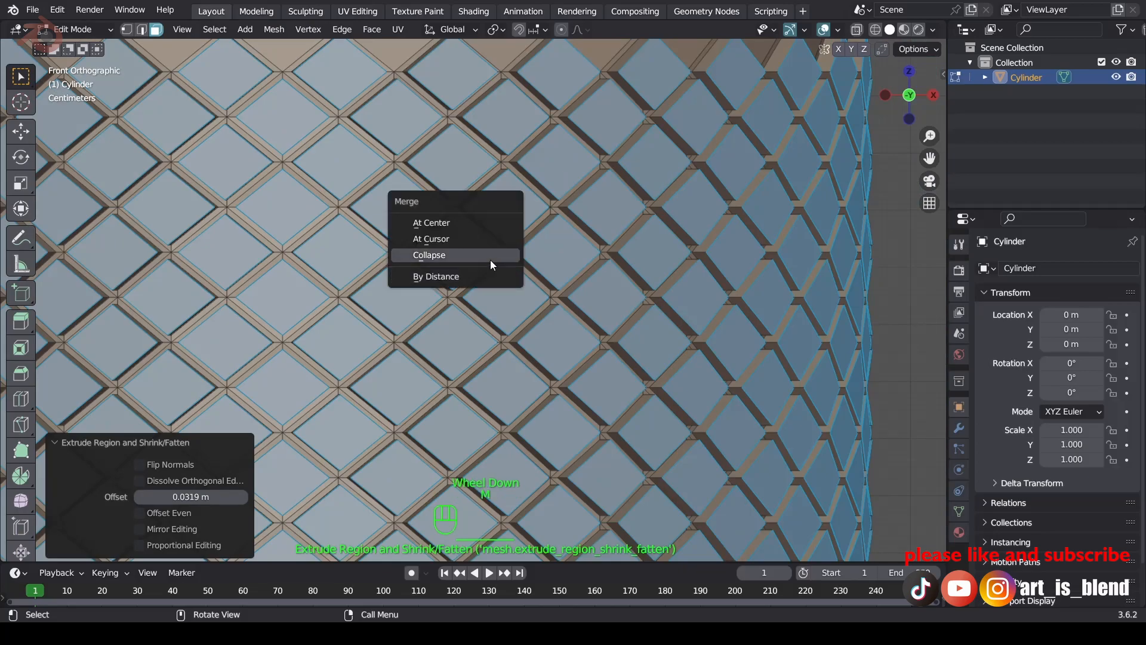
left_click(490, 260)
scroll(491, 261, "down", 2)
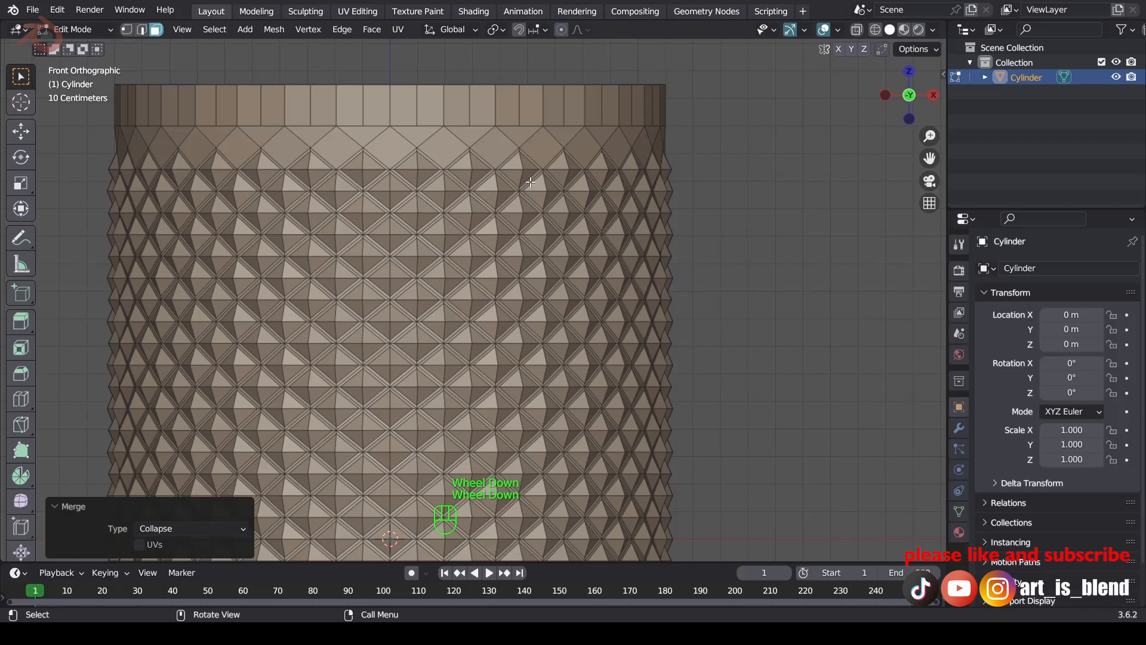
middle_click_drag(473, 257, 538, 250, "shift")
key("Tab")
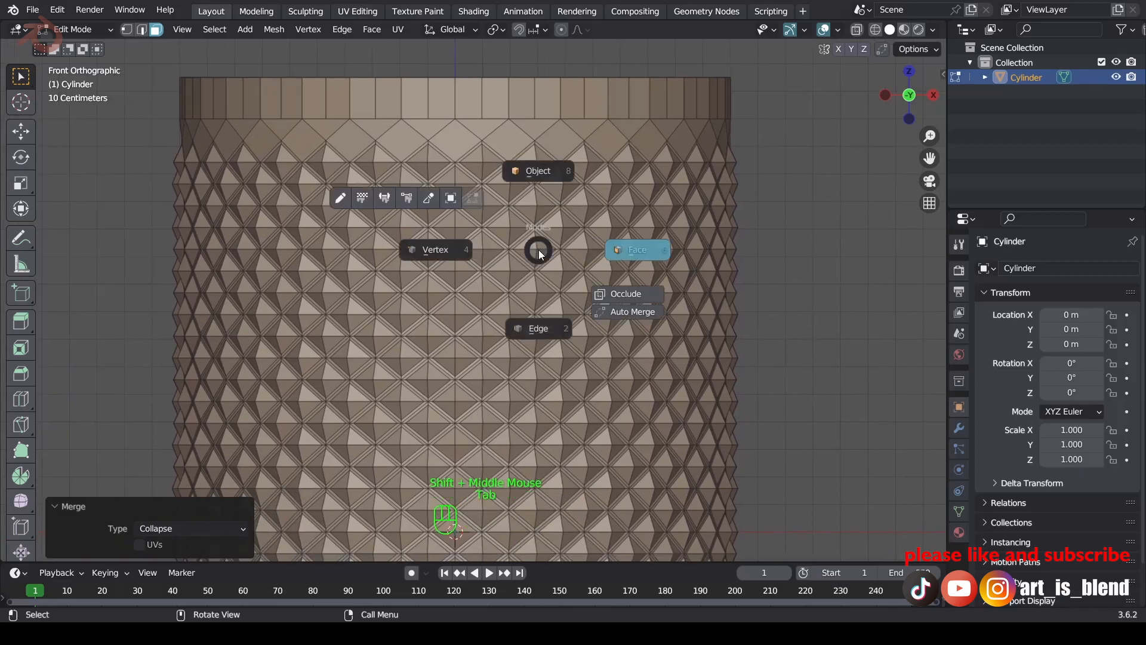
left_click(539, 158)
scroll(540, 188, "down", 4)
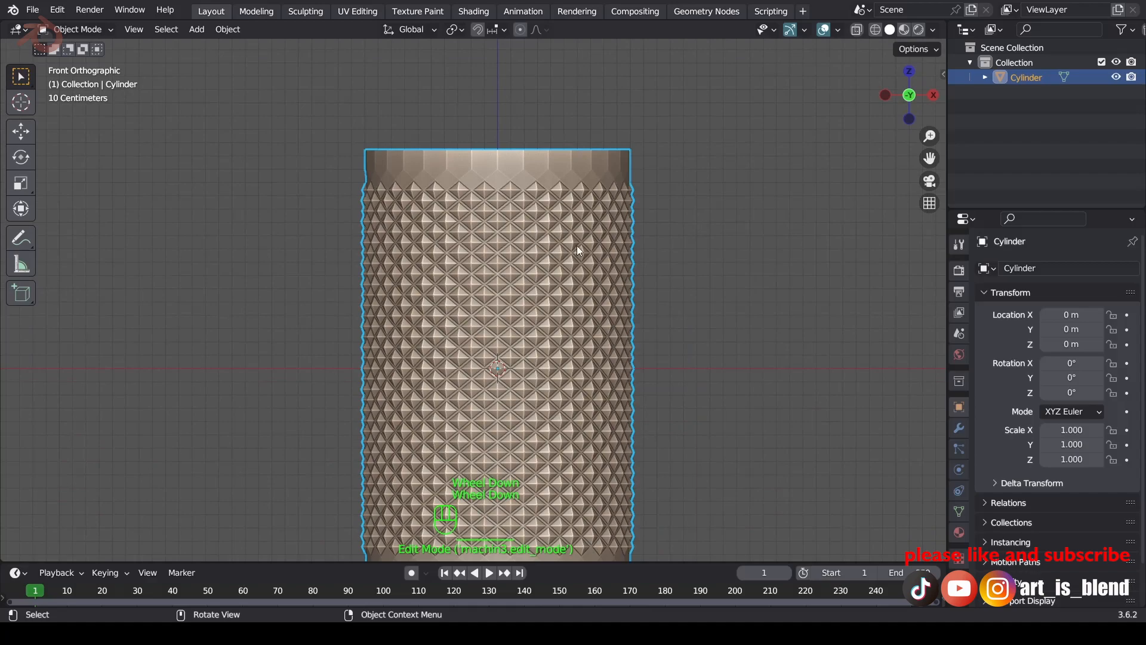
Try to apply smooth and auto smooth shading to the cylinder.
left_click(629, 260)
middle_click_drag(629, 260, 557, 244)
right_click(553, 237)
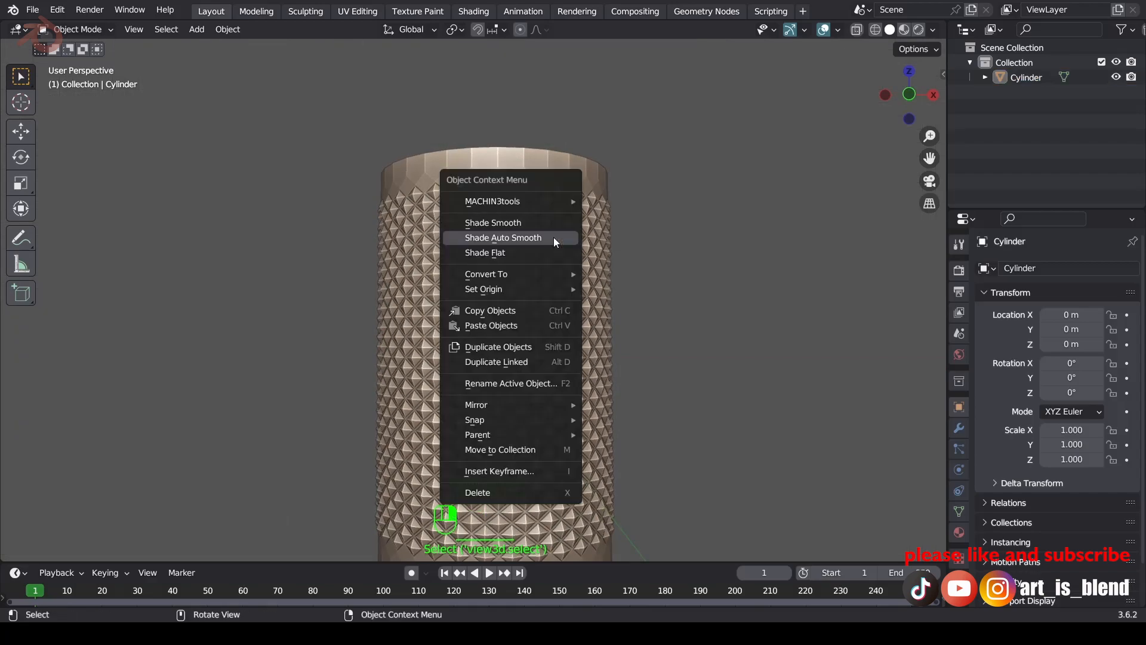
left_click(551, 227)
right_click(551, 226)
left_click(544, 234)
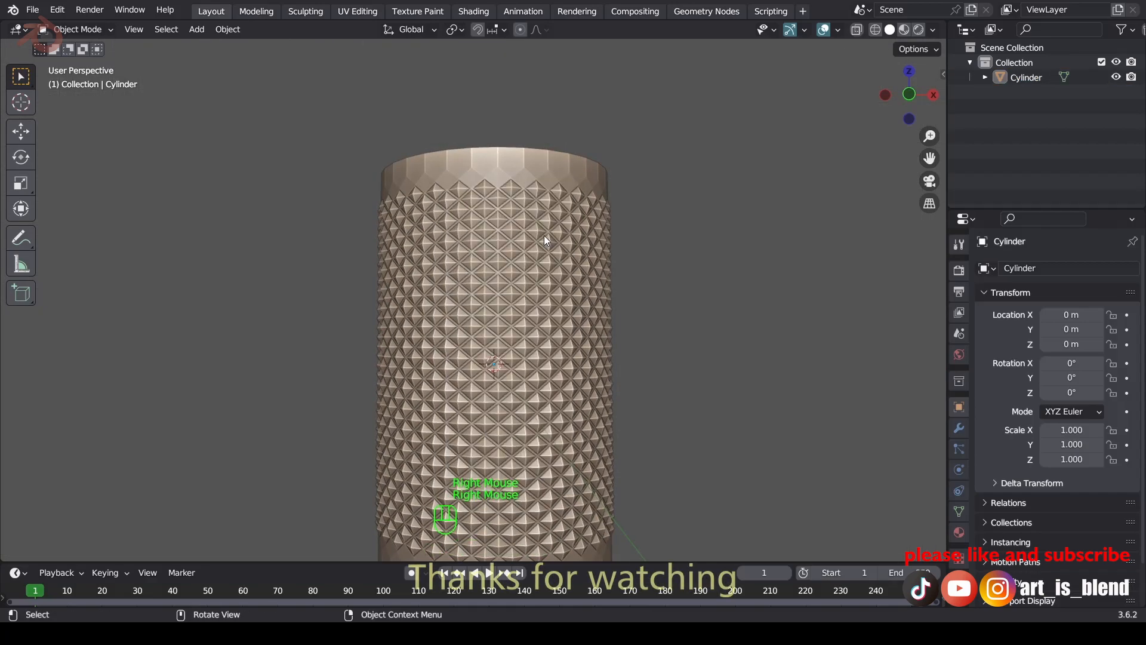
Select the studded cylinder and shade it smooth with Auto Smooth at 30°.
left_click(541, 258)
right_click(541, 257)
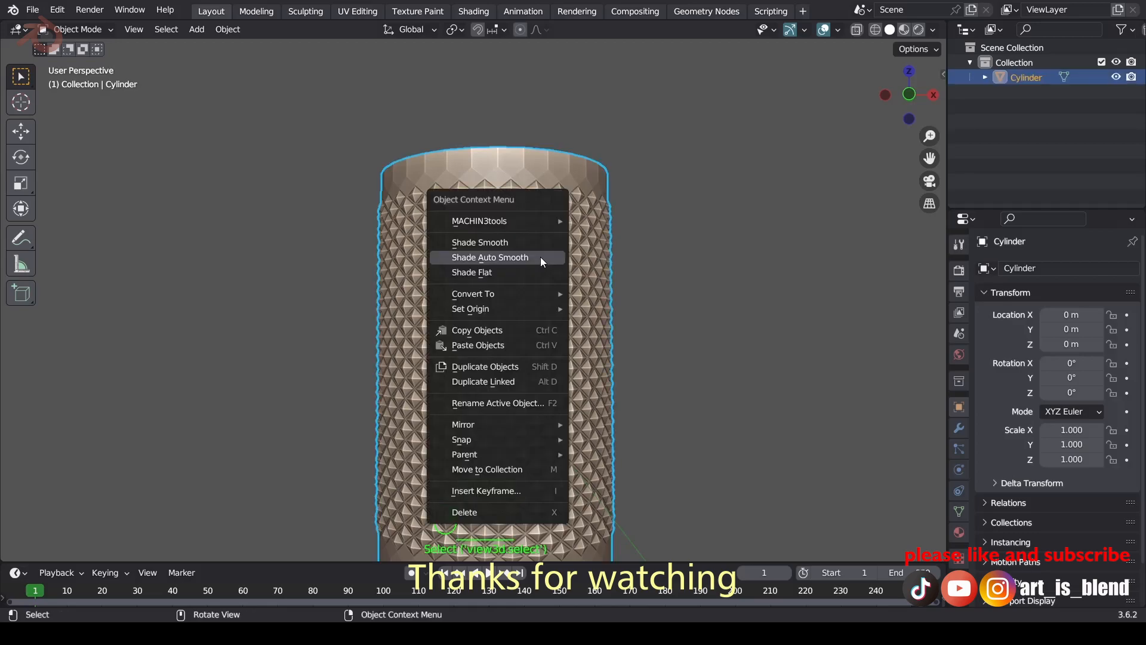
left_click(540, 242)
right_click(540, 241)
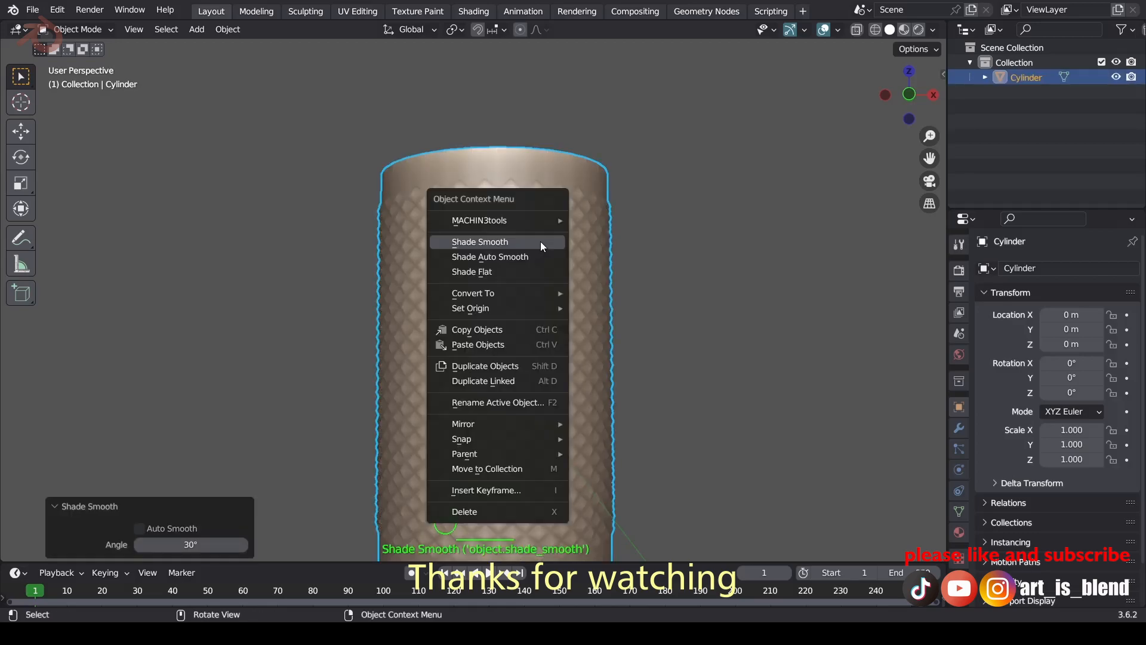
left_click(532, 256)
Deselect the cylinder and examine the shading of its studded wall and smooth rims over the full height.
middle_click_drag(533, 254, 499, 230)
scroll(469, 266, "up", 3)
scroll(506, 264, "down", 3)
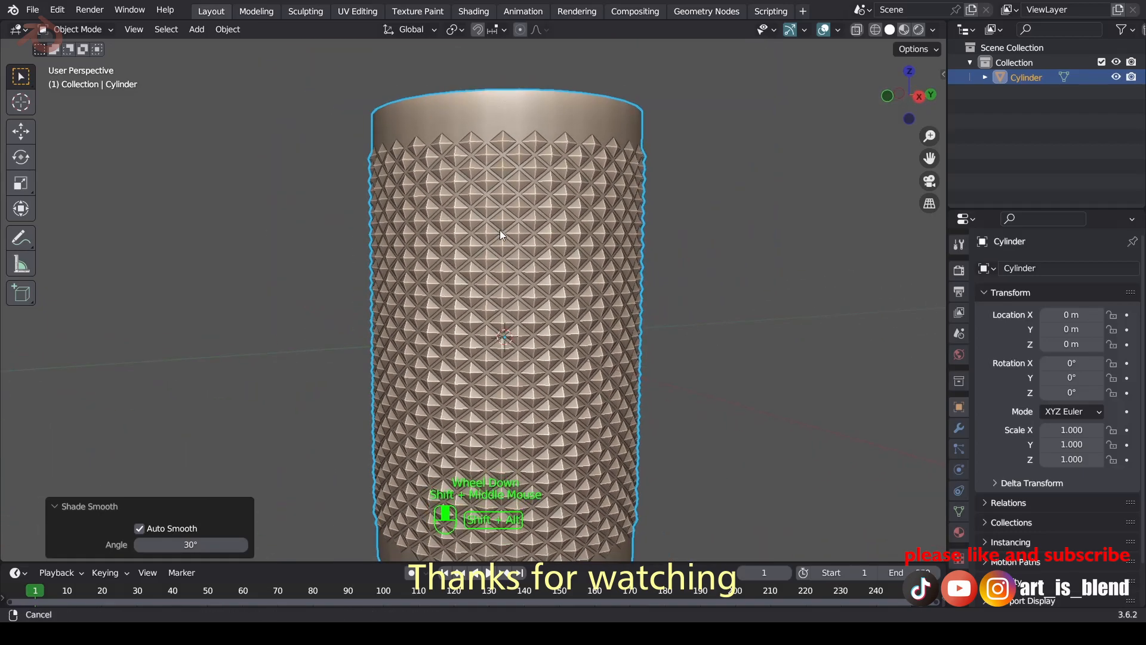
left_click(836, 359)
middle_click_drag(627, 401, 565, 334, "shift")
scroll(603, 359, "down", 3)
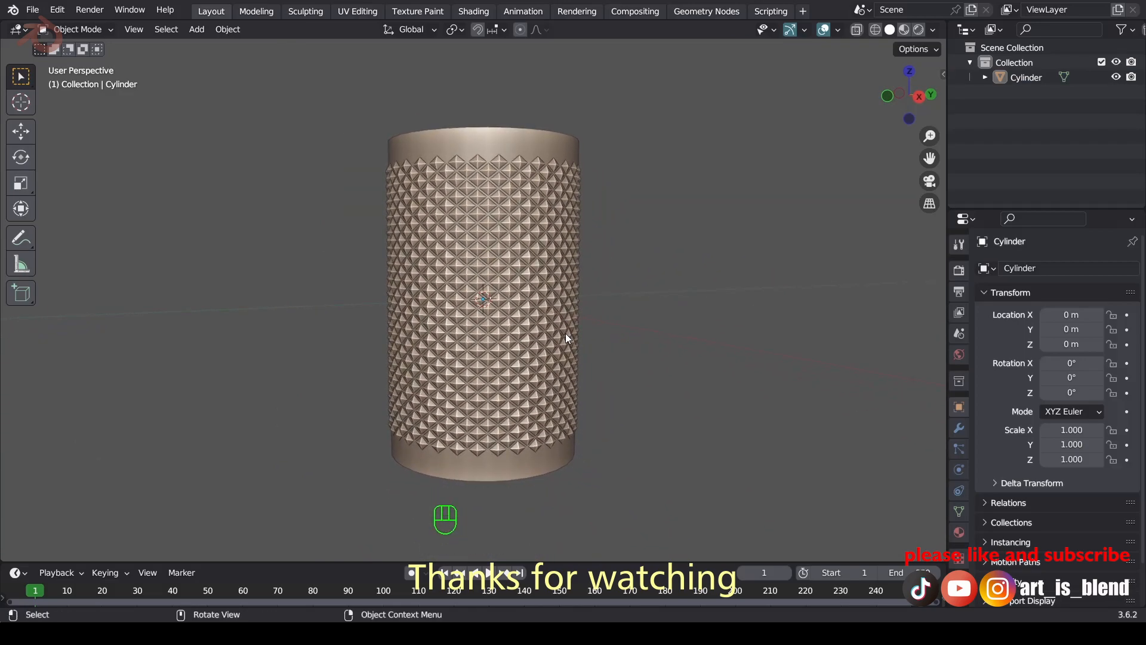